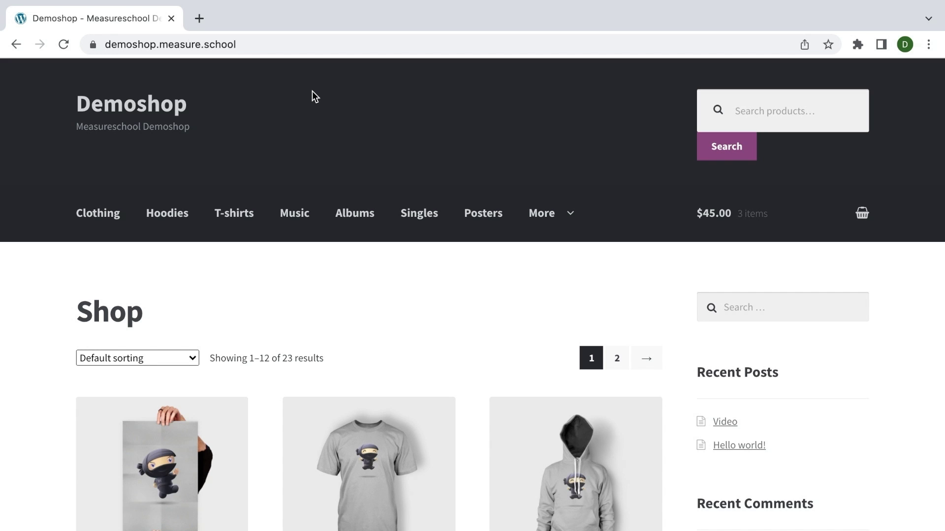
Open the DevTools console, dock it to the right of the page and enlarge its text
key(super+alt+j)
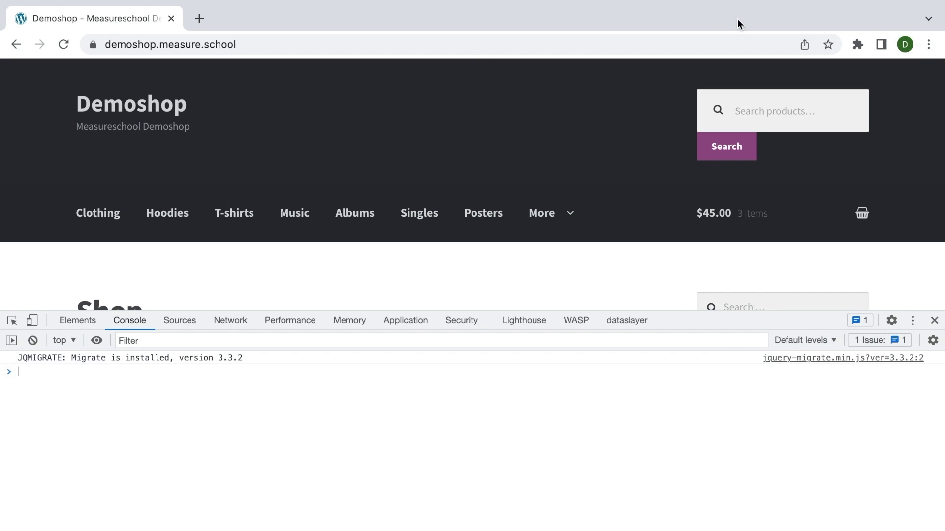
click(928, 44)
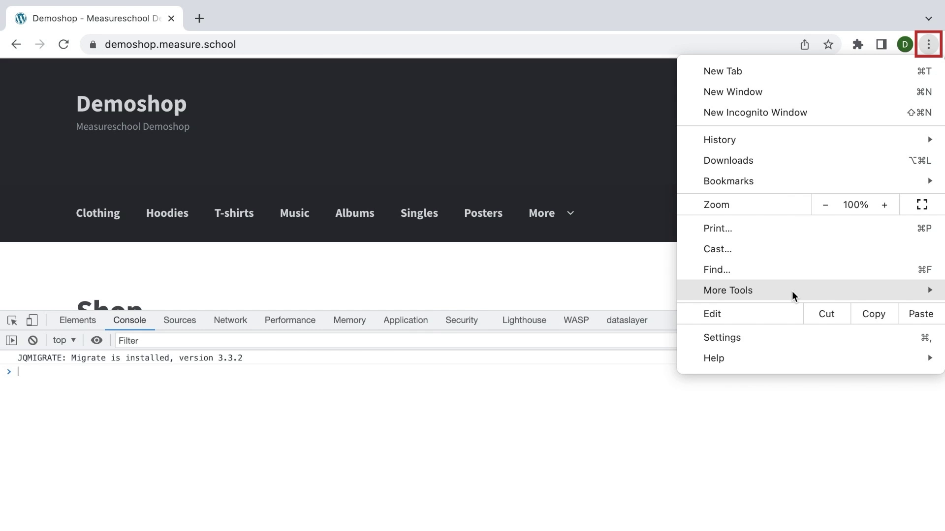
mouse_move(790, 291)
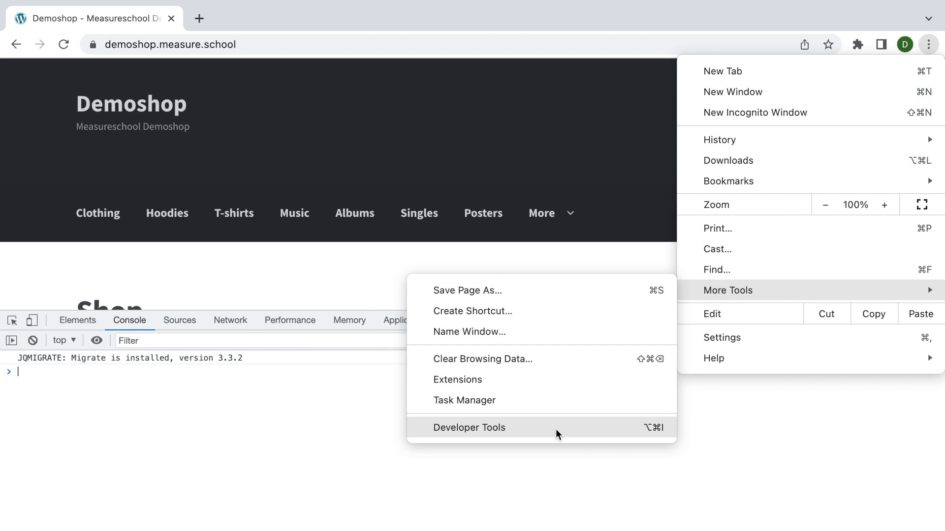
click(560, 485)
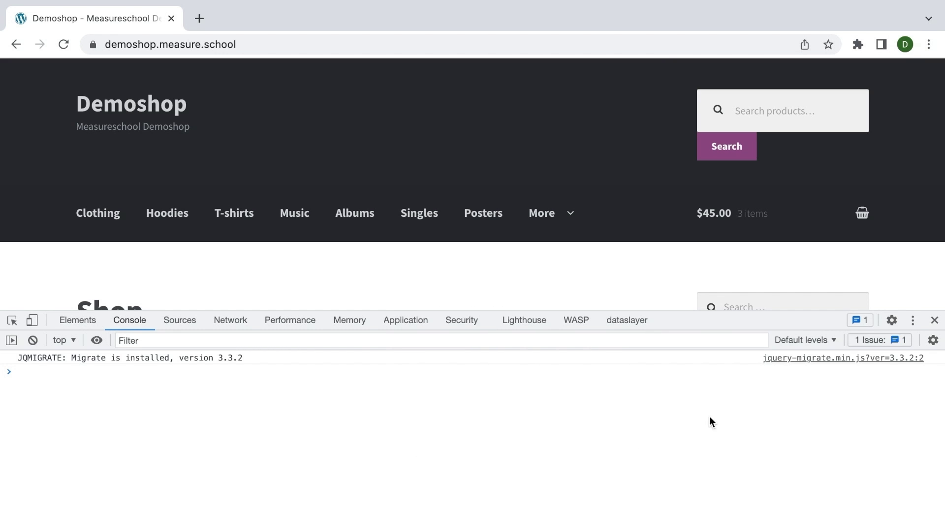
click(913, 321)
click(926, 345)
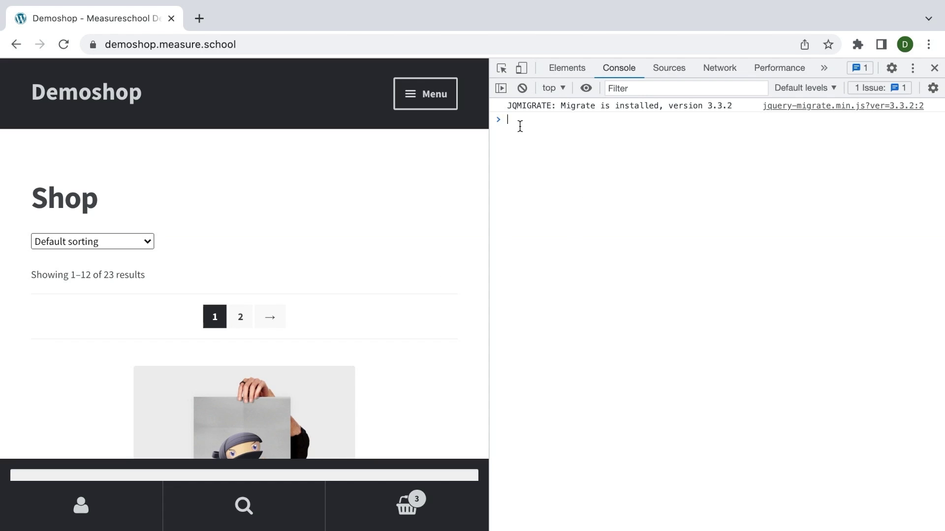
key(super+plus)
key(super+plus)
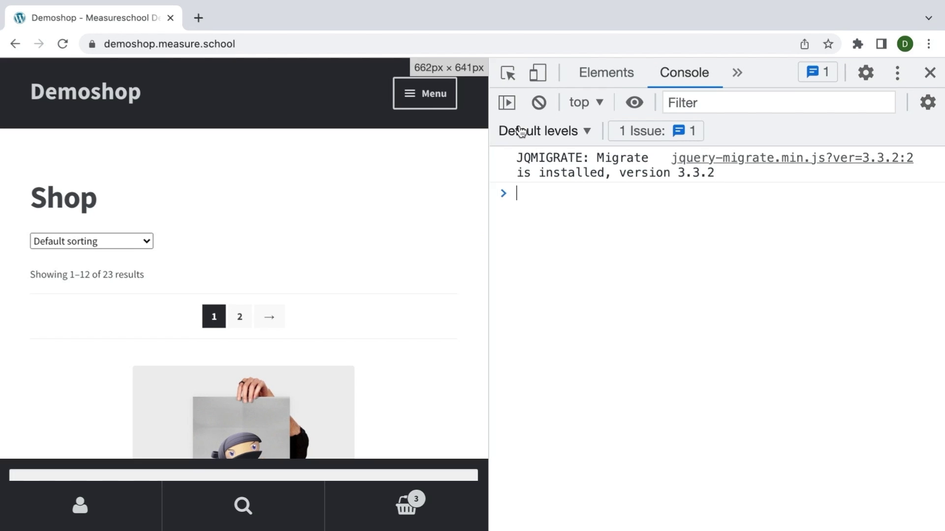
Run dataLayer and expand the four-entry array with gtm.js, gtm.dom and gtm.load events
text(data)
key(Return)
text(dataLayer)
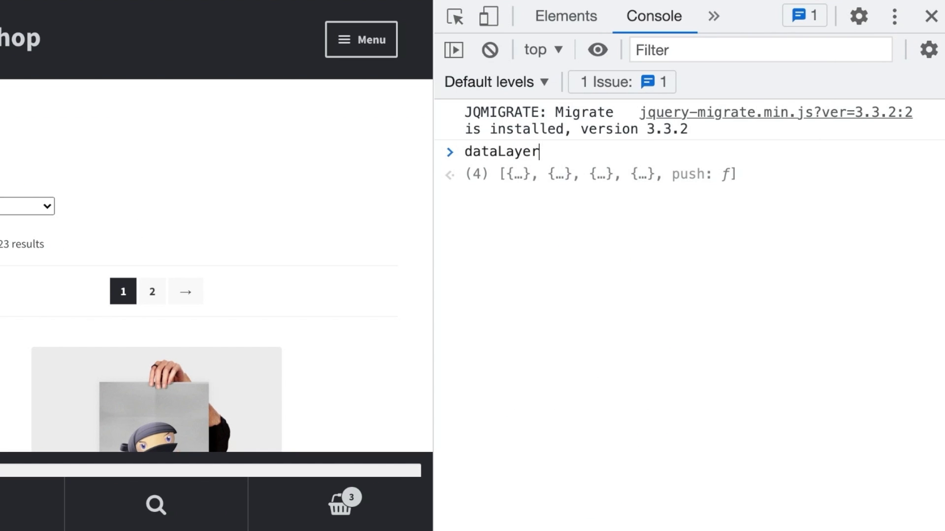
key(Return)
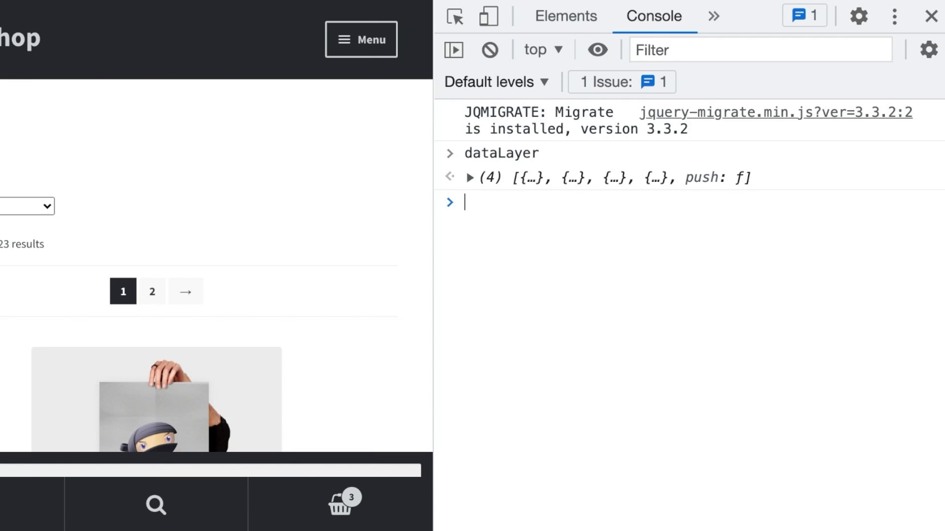
click(470, 178)
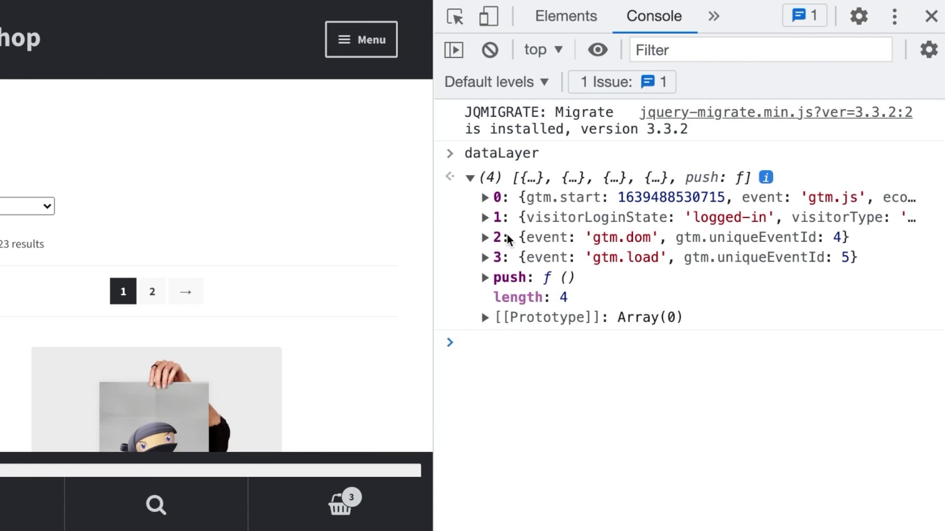
Add the Flying Ninja poster to the cart and rerun dataLayer in the console
scroll(335, 235, down, 8)
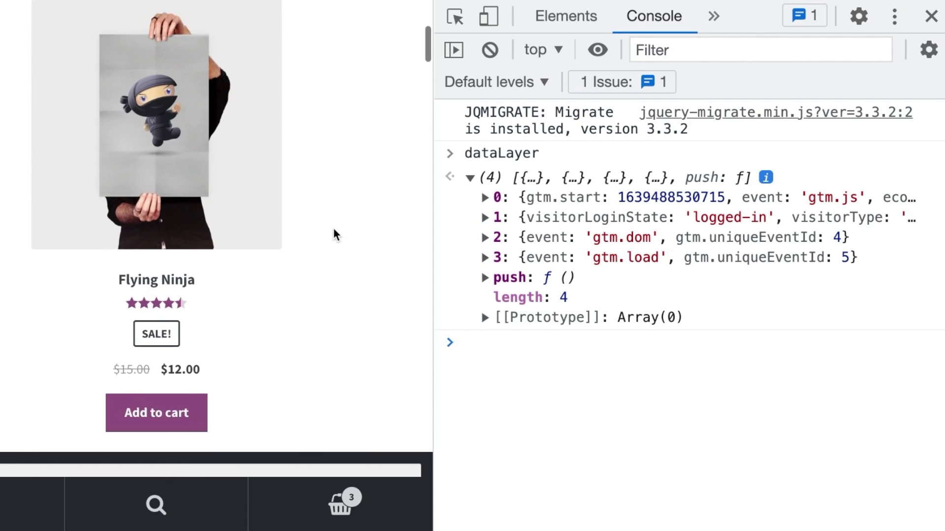
click(175, 377)
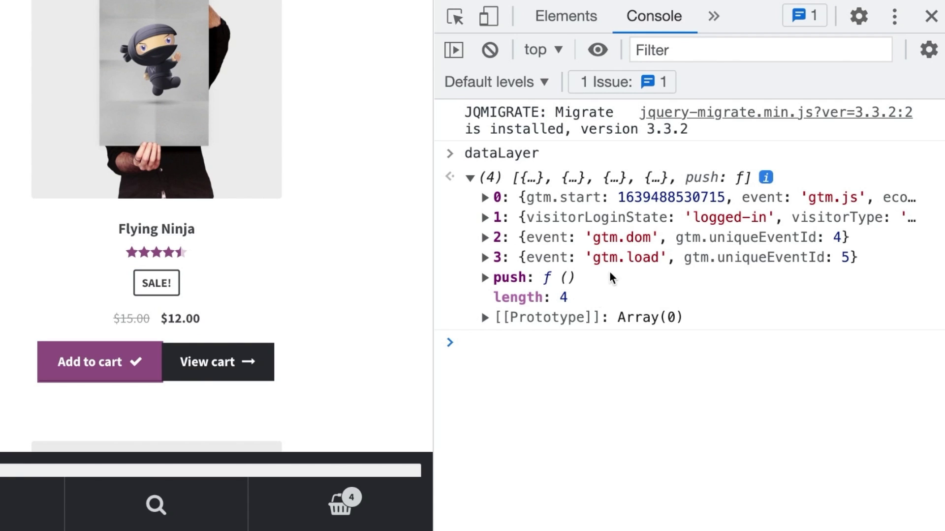
click(533, 347)
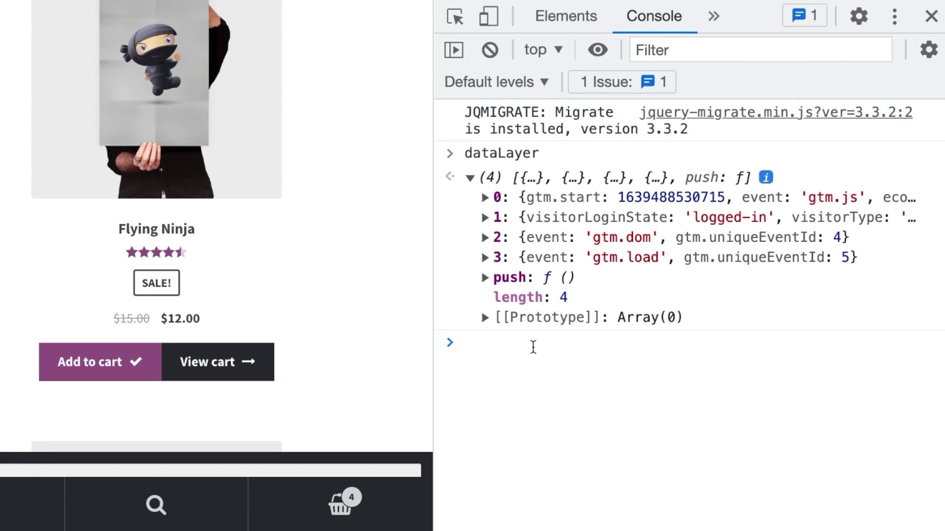
key(Up)
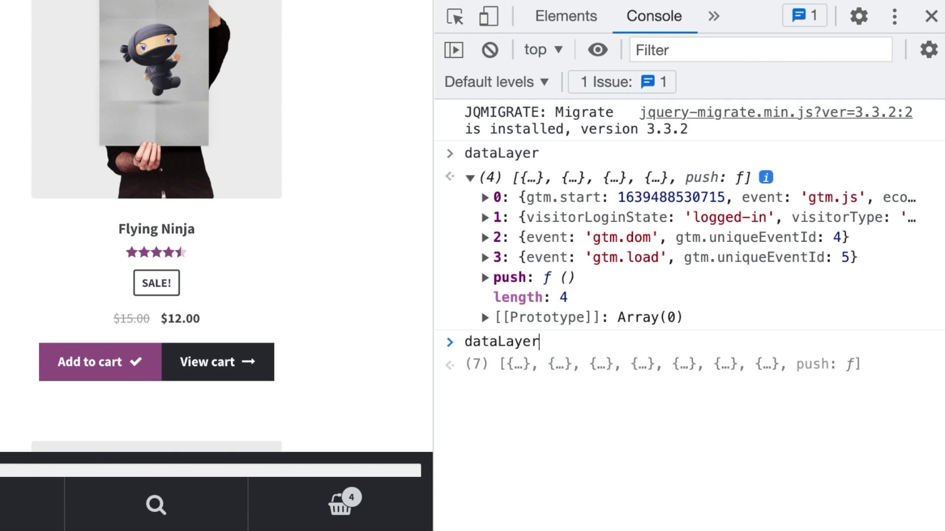
key(Return)
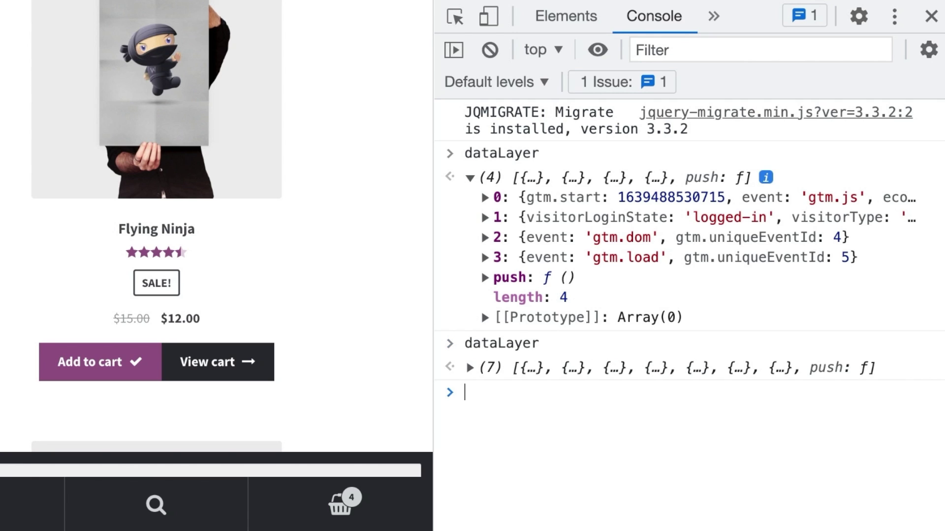
Expand the seven-entry array down to entry 5's add_to_cart ecommerce items
click(470, 368)
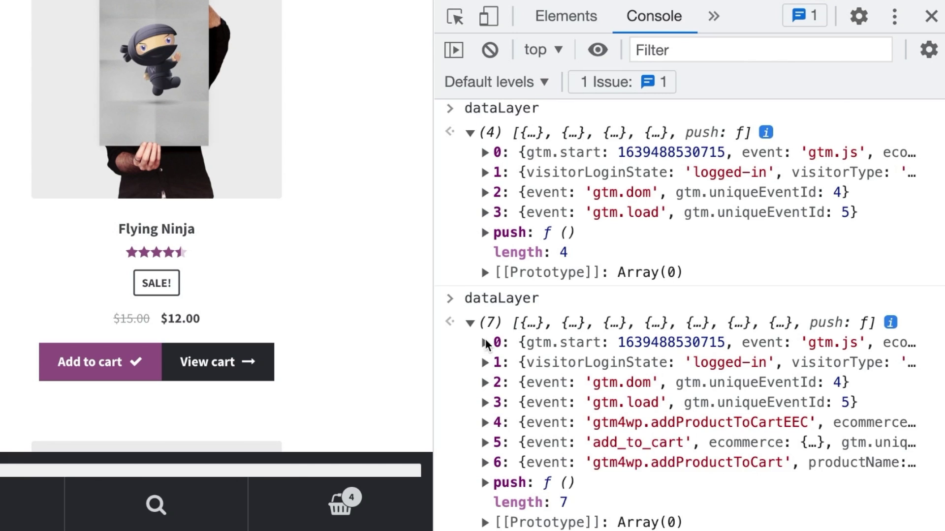
scroll(487, 345, down, 1)
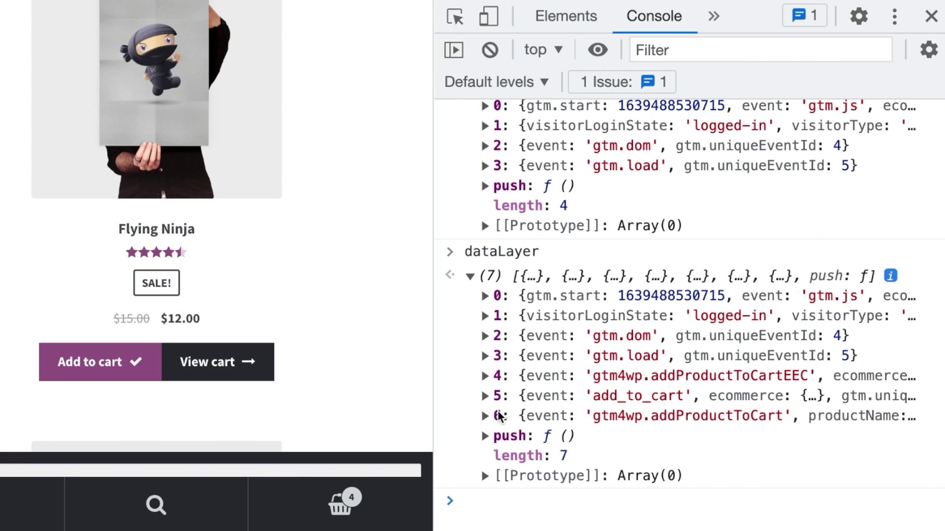
click(484, 395)
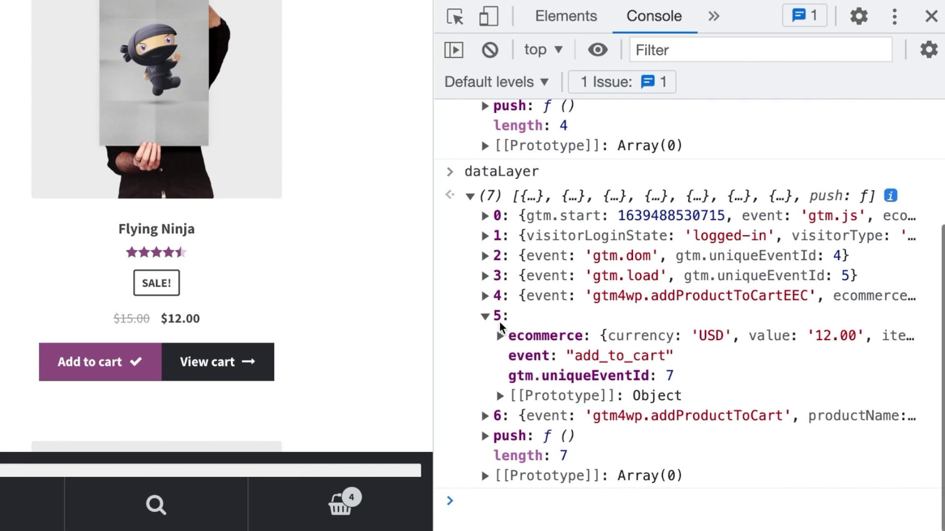
click(500, 341)
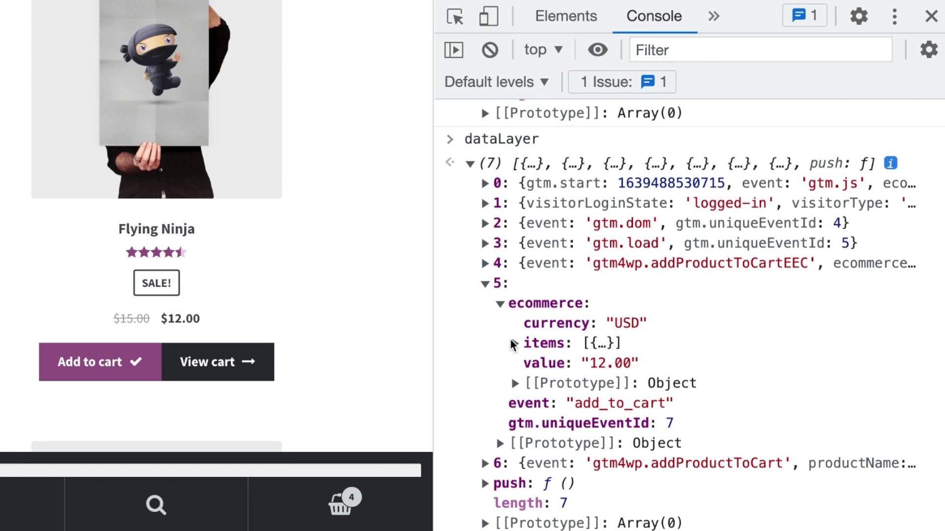
click(515, 343)
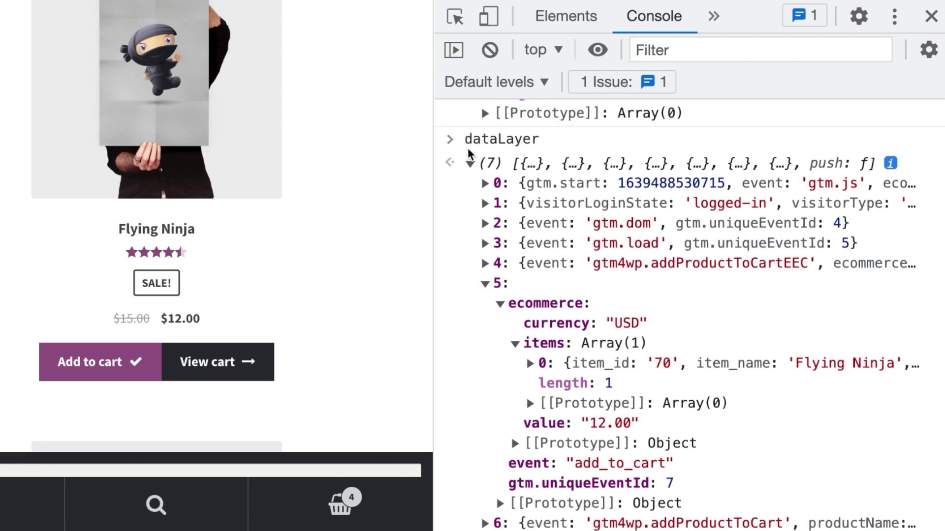
drag(466, 139, 538, 143)
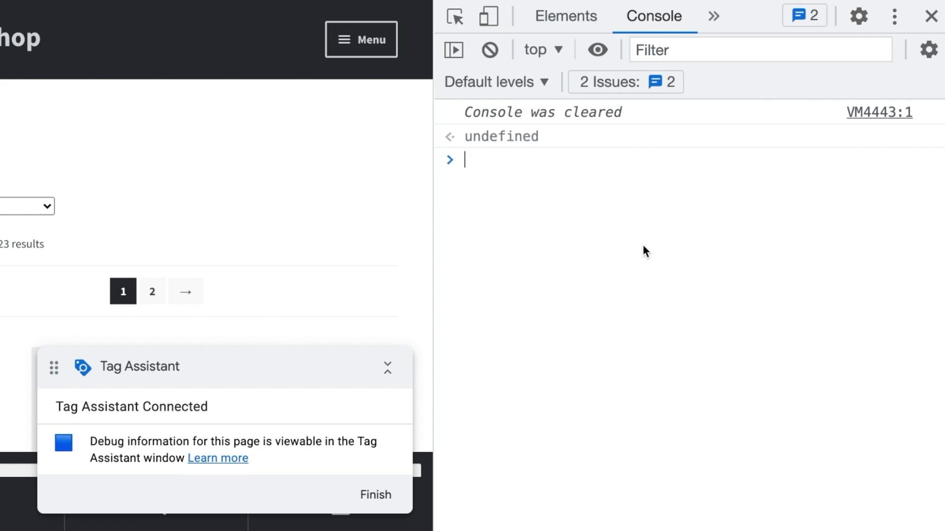
Push {'key':'value'} onto the dataLayer from the console
text(dataLay)
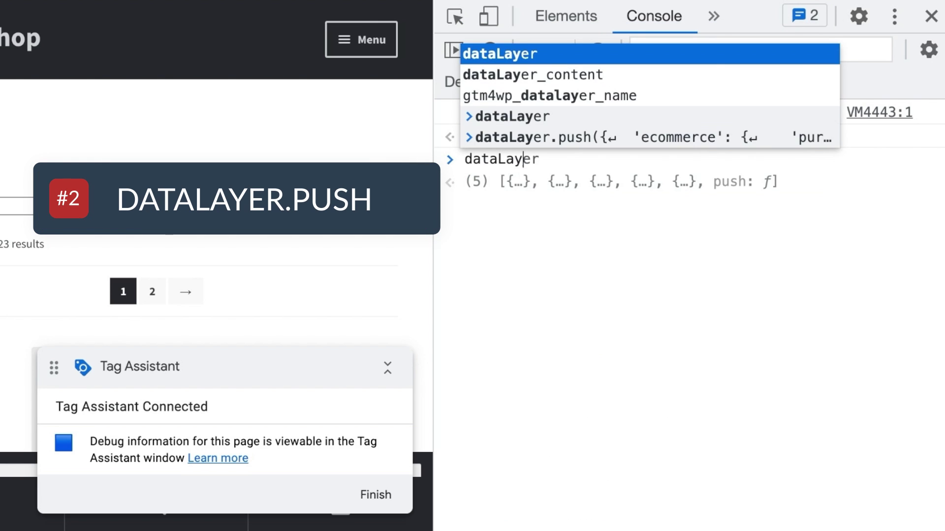
text(er.push())
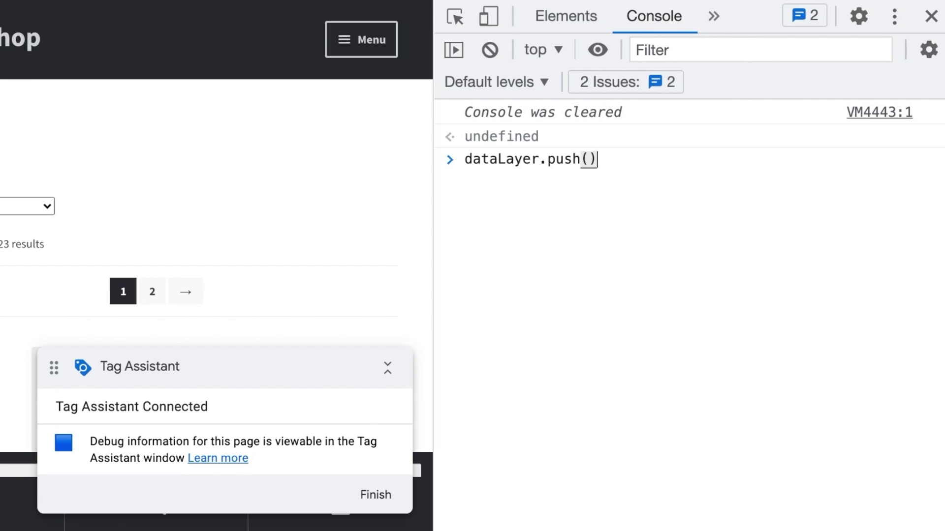
click(589, 159)
text({'key)
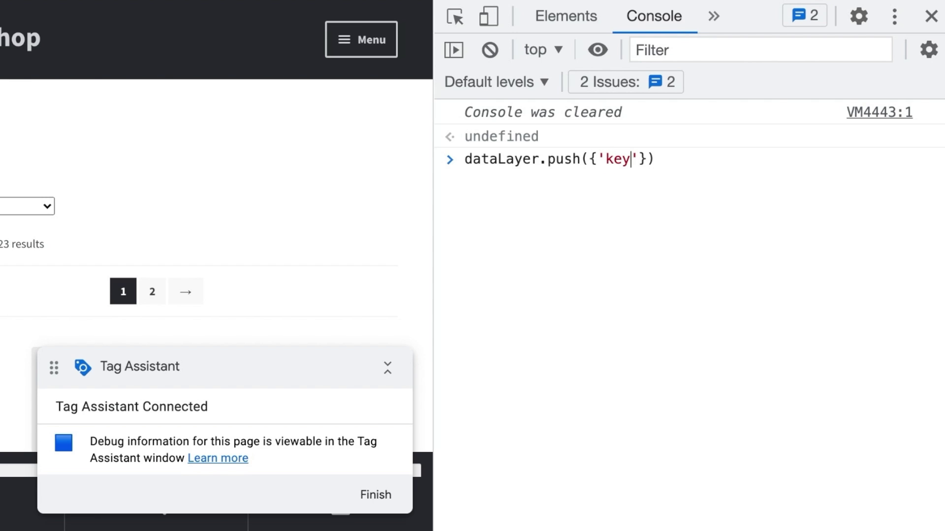
text(':'value)
key(Return)
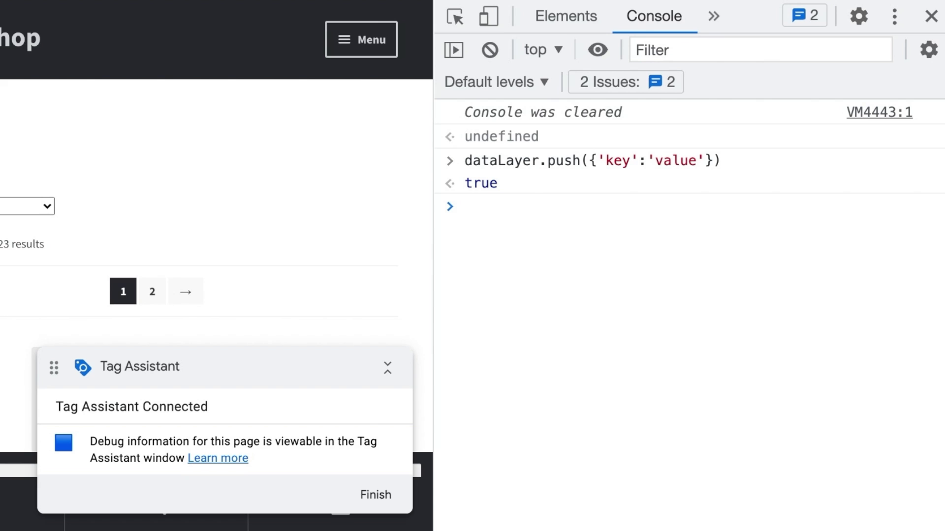
Rerun dataLayer to confirm entry 5 holds key: "value", then open Tag Assistant's Message 21
text(data)
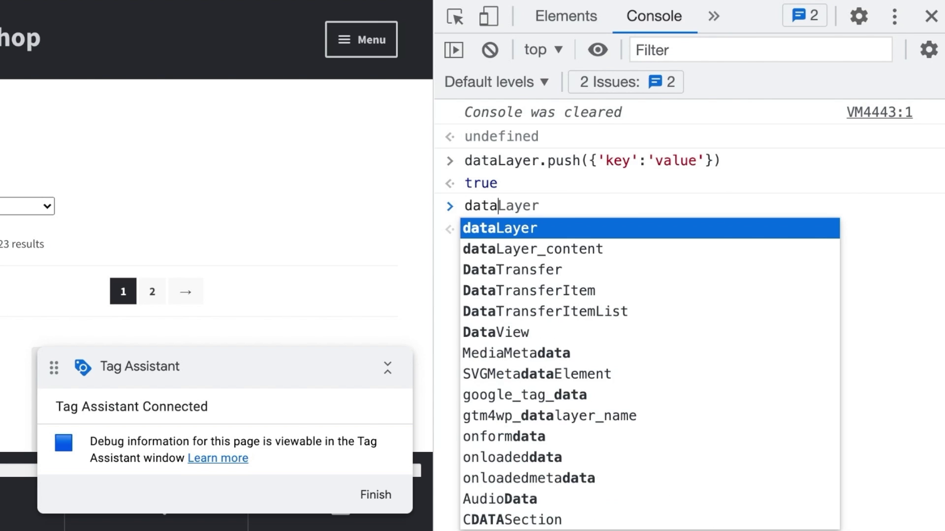
key(Return)
click(473, 232)
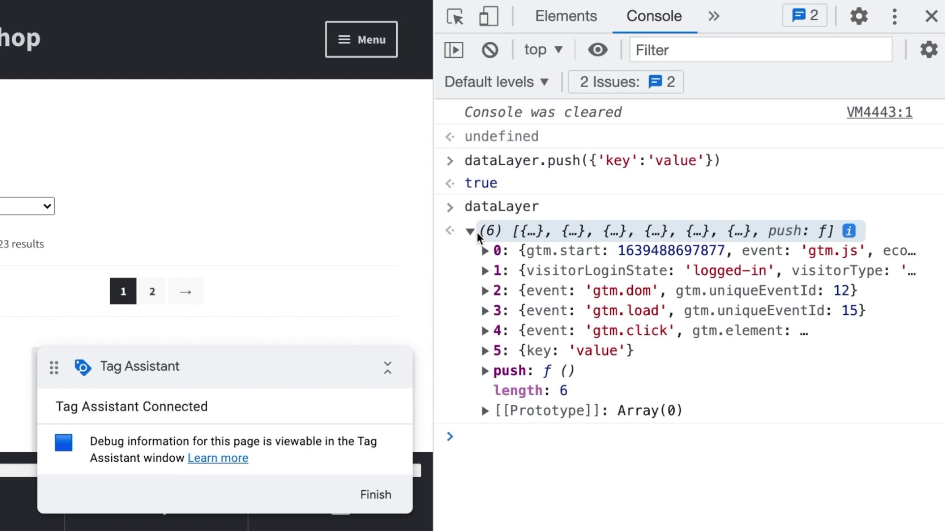
click(484, 351)
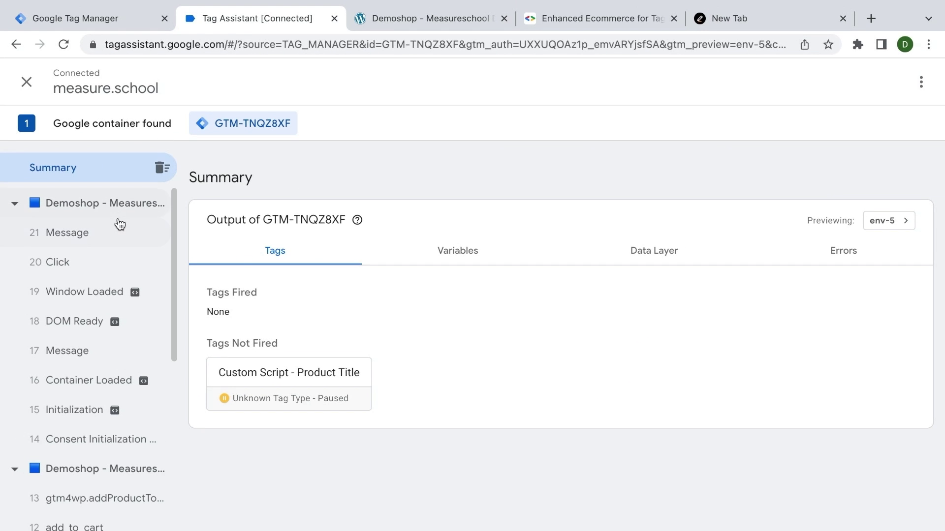
click(119, 225)
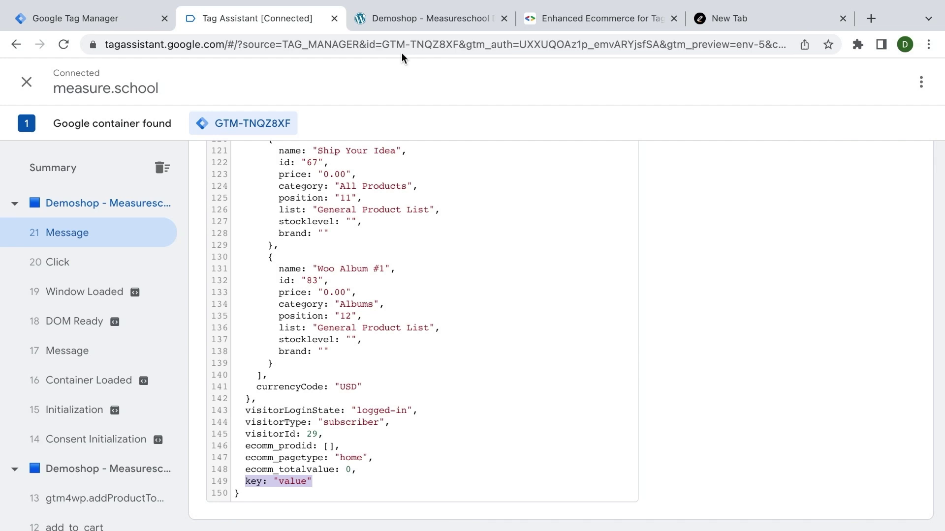
Return to the Demoshop tab whose console still lists entry 5 with key: "value"
click(412, 19)
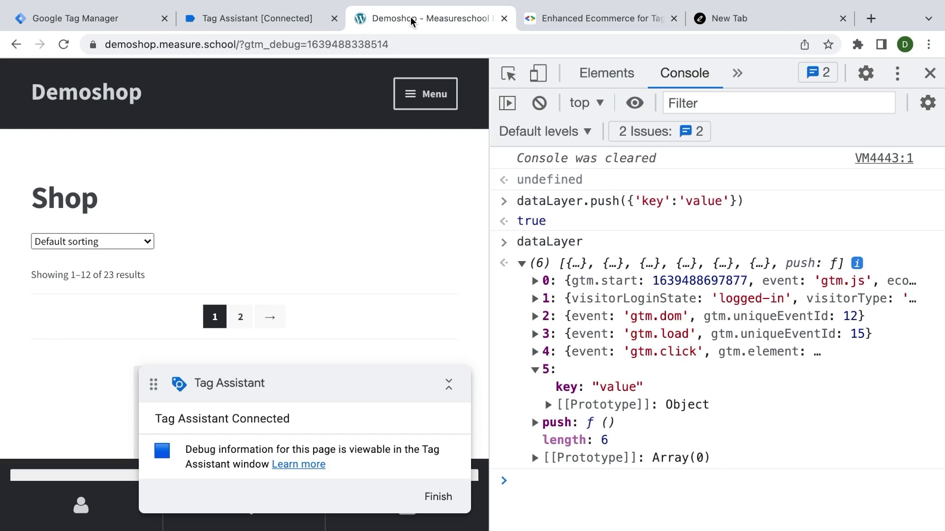
Edit the recalled push into dataLayer.push({'event':'purchase'}) and run it
click(522, 488)
key(Up)
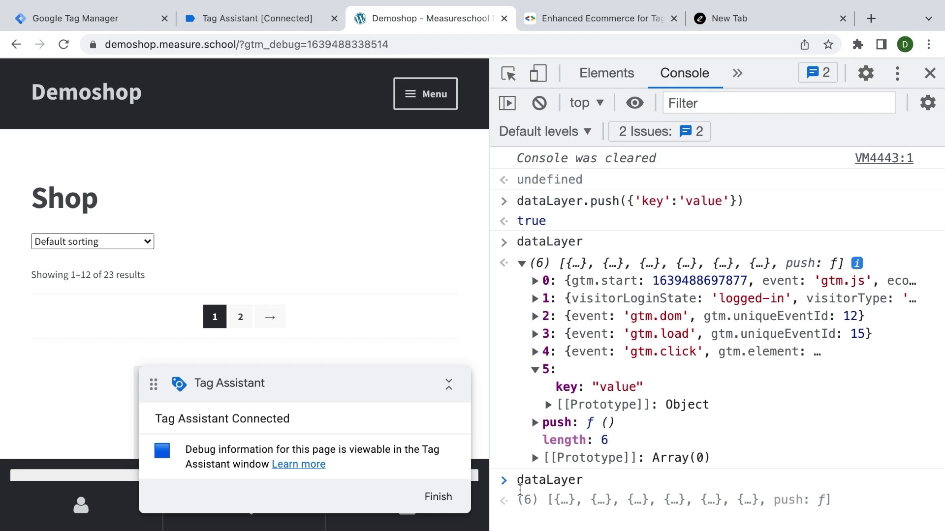
key(Up)
double_click(653, 480)
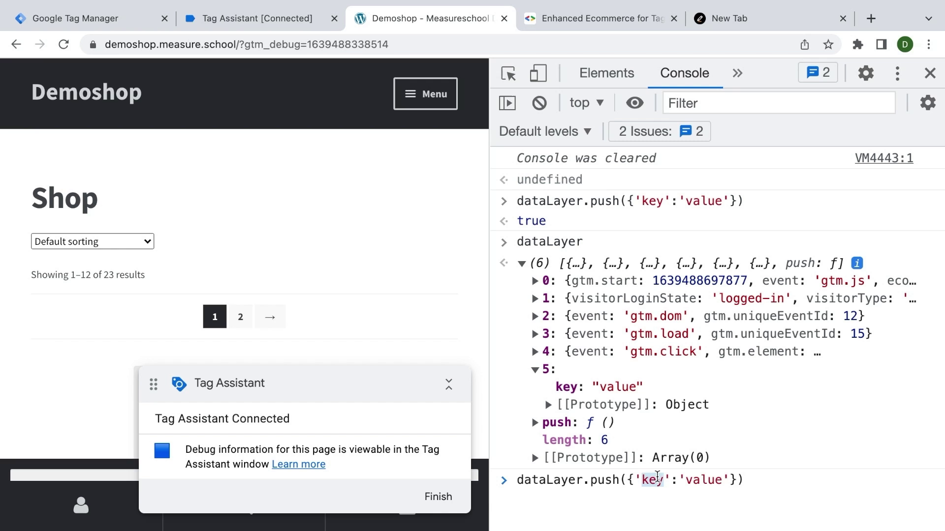
text(event)
double_click(722, 480)
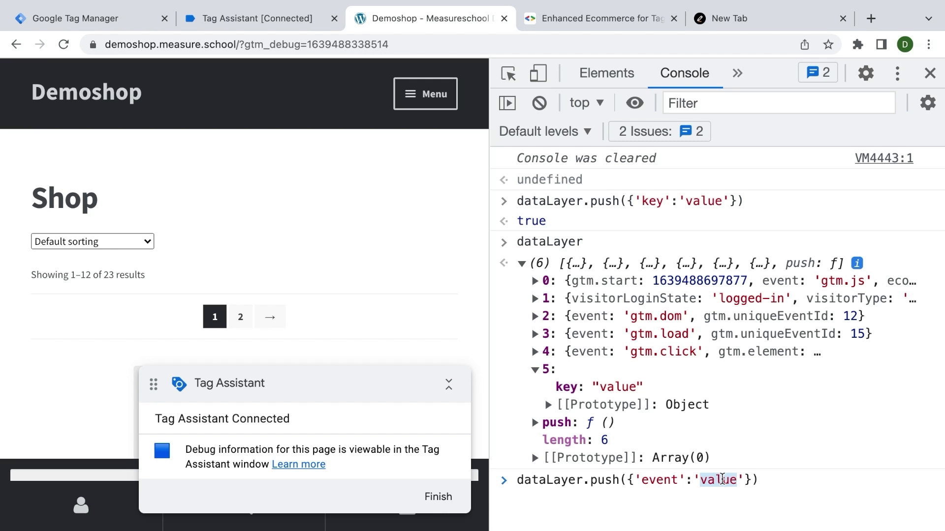
text(purchase)
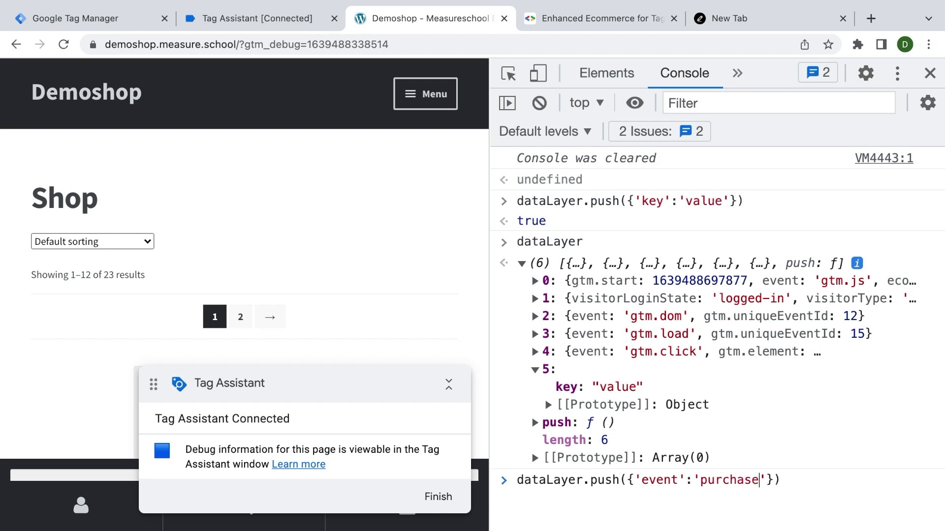
key(Return)
Open Tag Assistant's '22 purchase' event to view its dataLayer.push API call and values
click(256, 24)
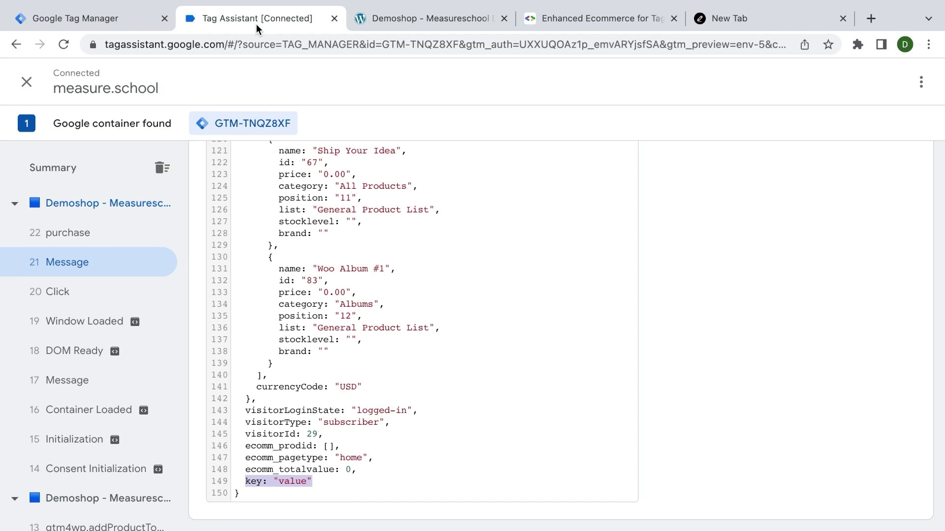
click(70, 245)
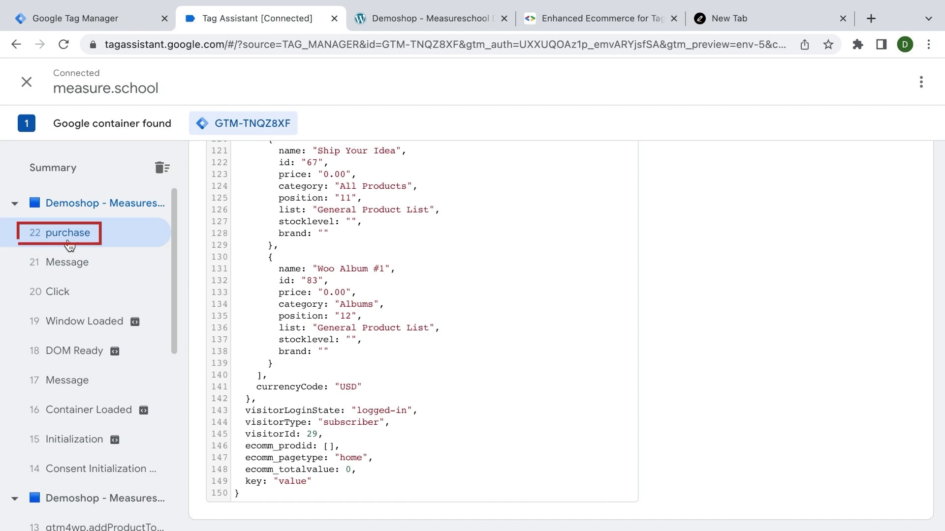
scroll(225, 258, up, 20)
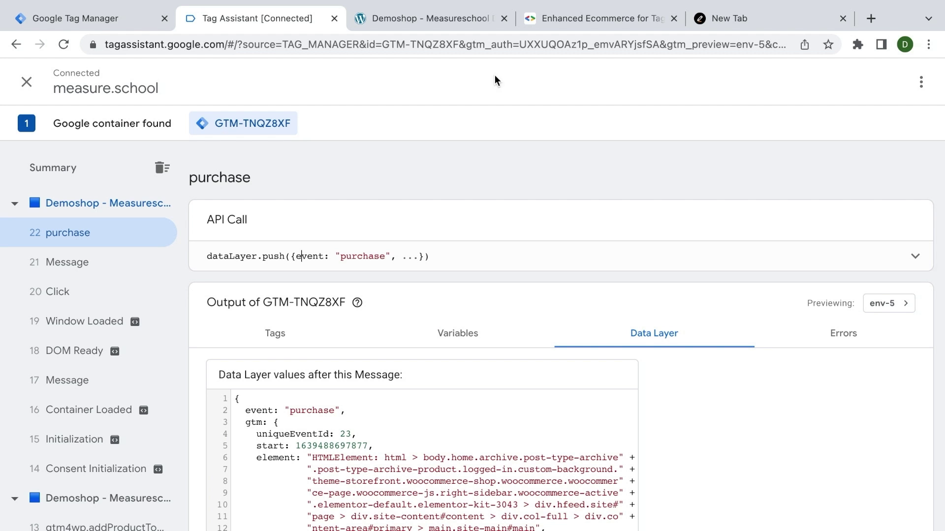
Copy the docs' sample purchase dataLayer.push with two T-shirt products and run it in the Demoshop console
click(531, 29)
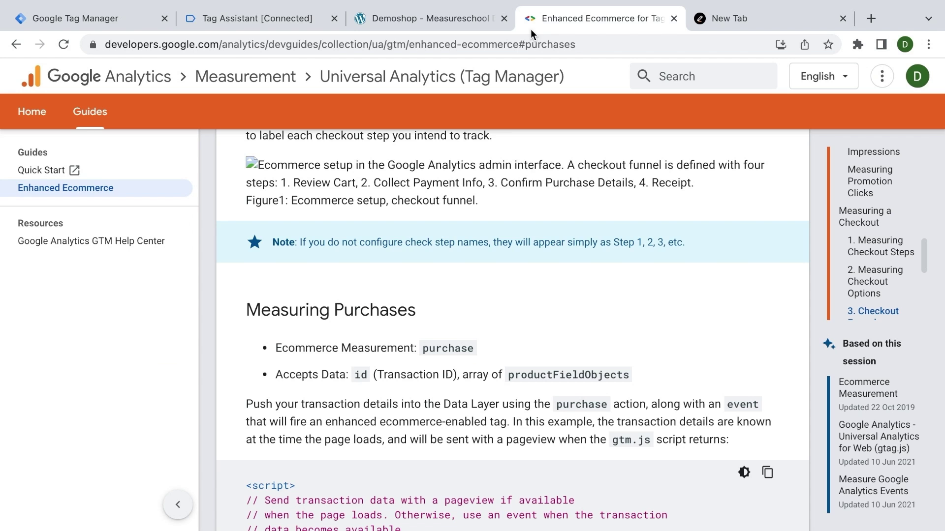
scroll(447, 294, down, 5)
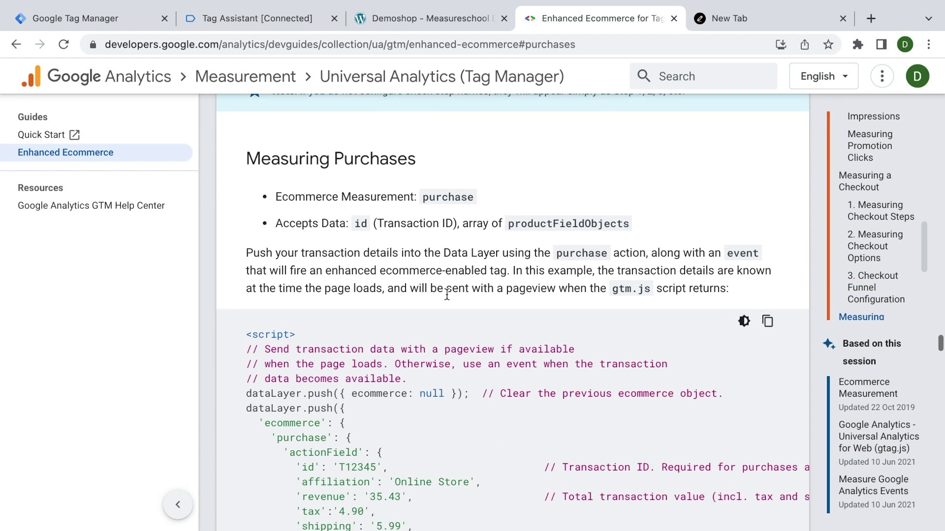
scroll(446, 294, up, 3)
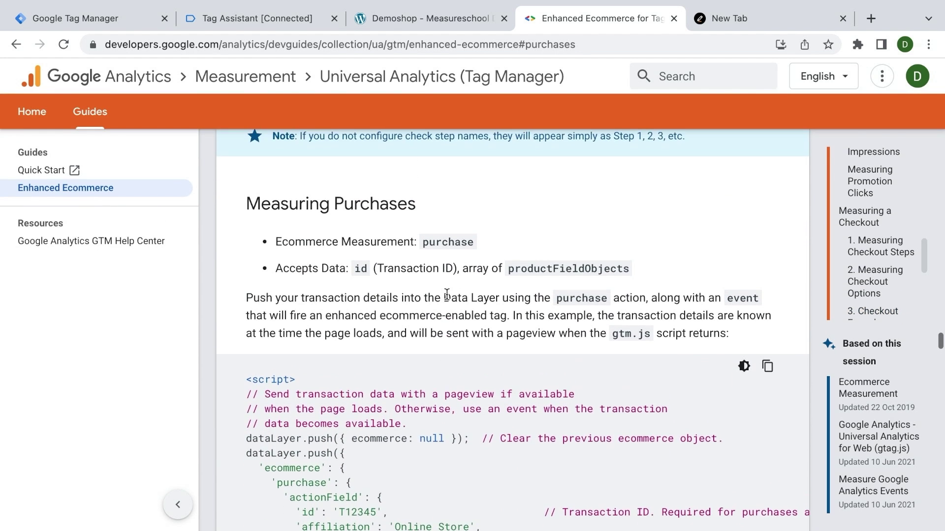
scroll(447, 294, down, 4)
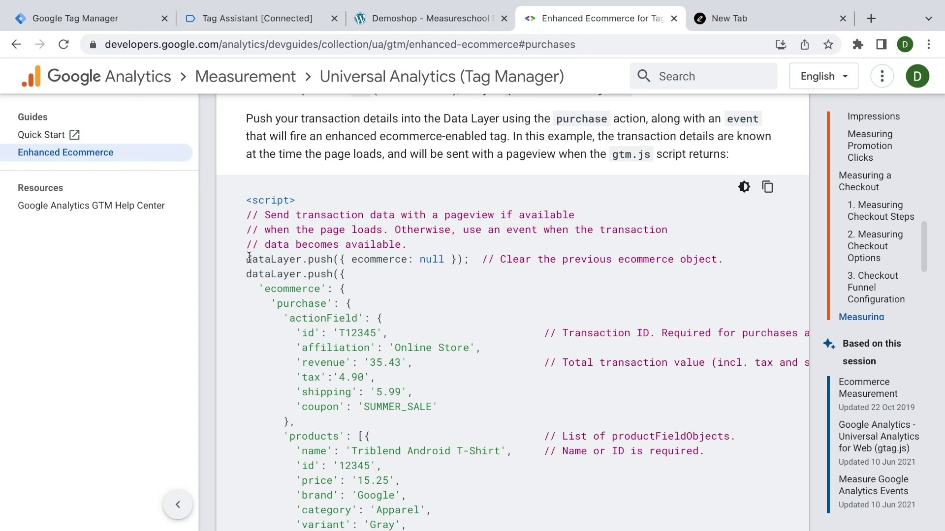
mouse_move(246, 260)
mouse_down()
mouse_move(306, 466)
mouse_move(295, 487)
mouse_move(273, 379)
mouse_move(279, 30)
mouse_move(246, 331)
mouse_move(234, 267)
mouse_up()
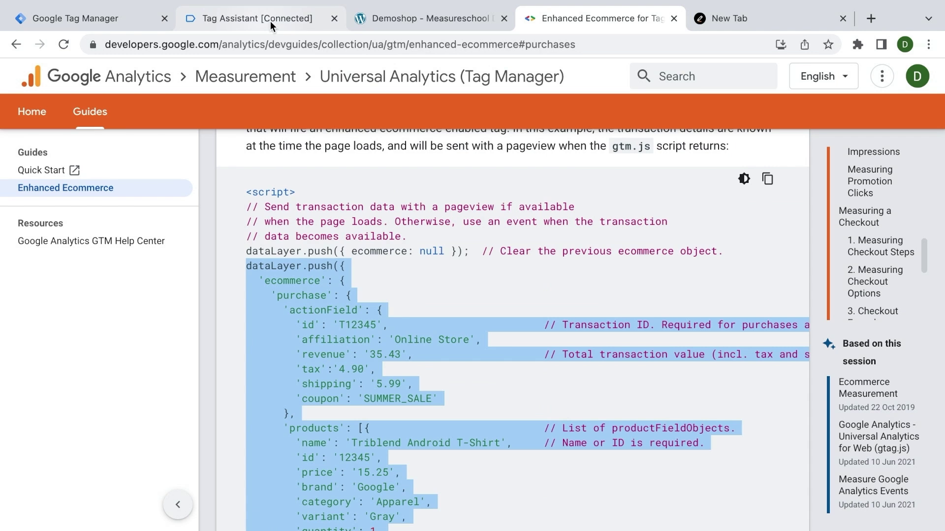
click(424, 18)
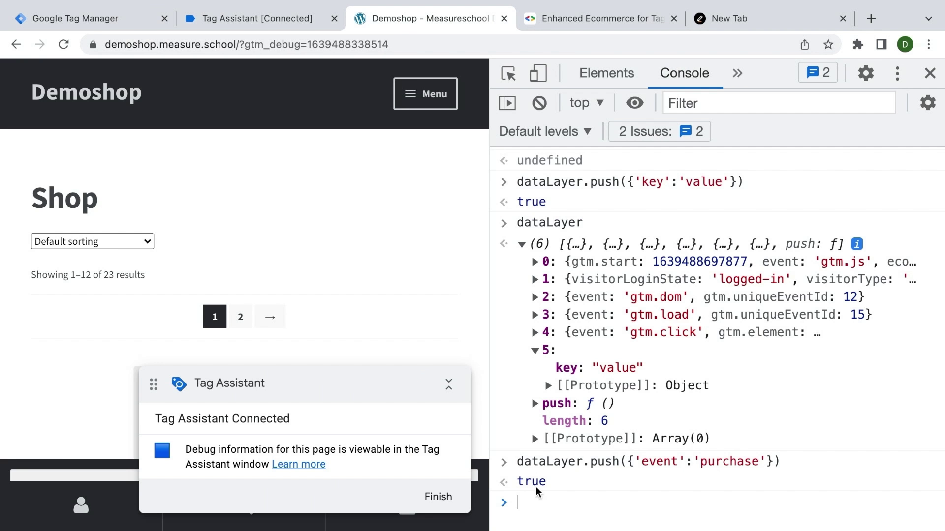
key(ctrl+v)
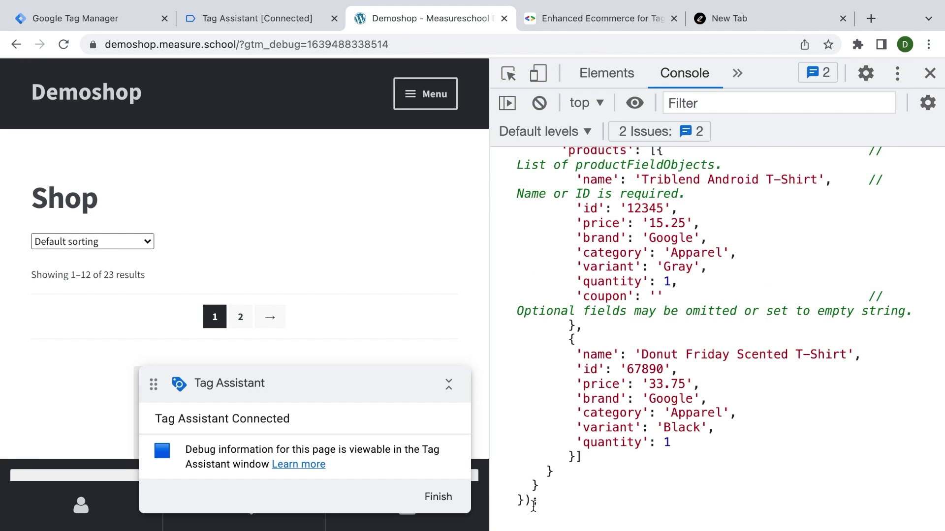
key(Return)
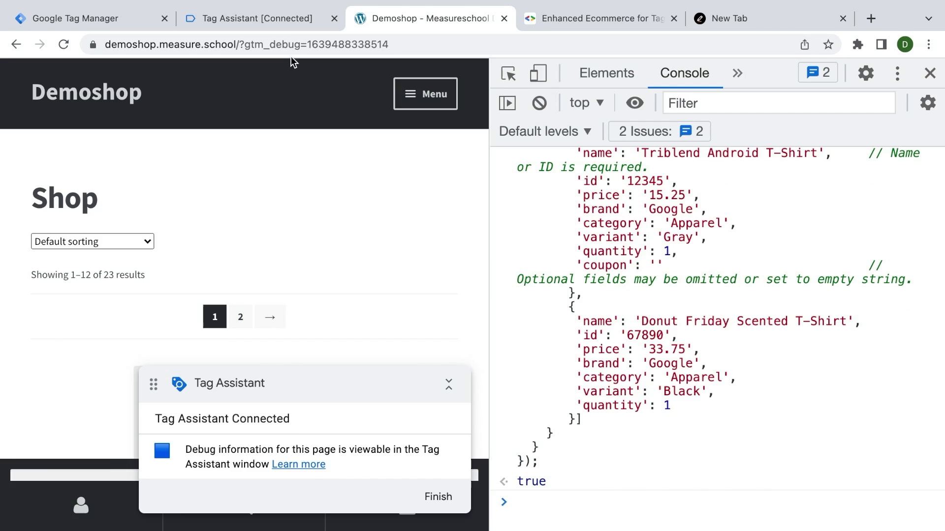
Open Message 23 and expand its API call showing revenue 35.43, tax 4.90 and shipping 5.99
click(280, 19)
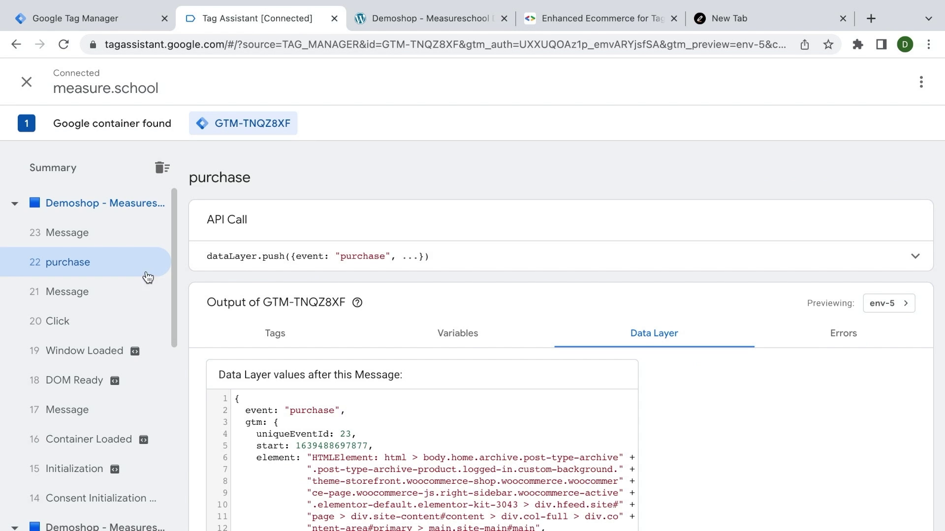
click(118, 236)
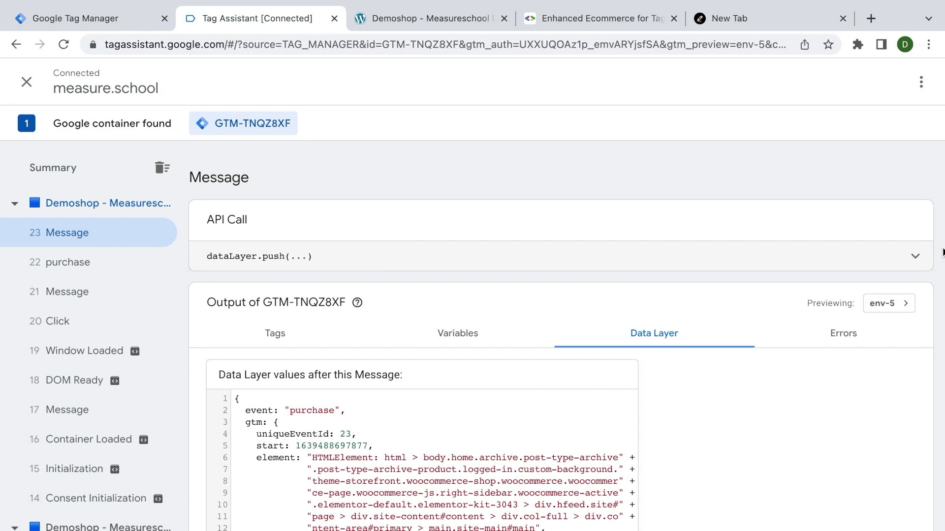
click(916, 256)
scroll(530, 332, down, 2)
scroll(530, 332, down, 3)
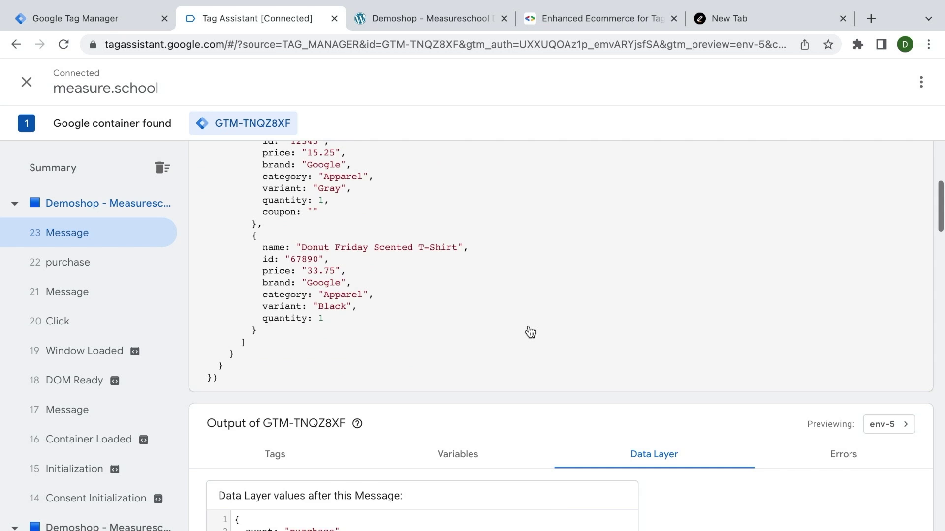
scroll(530, 332, up, 5)
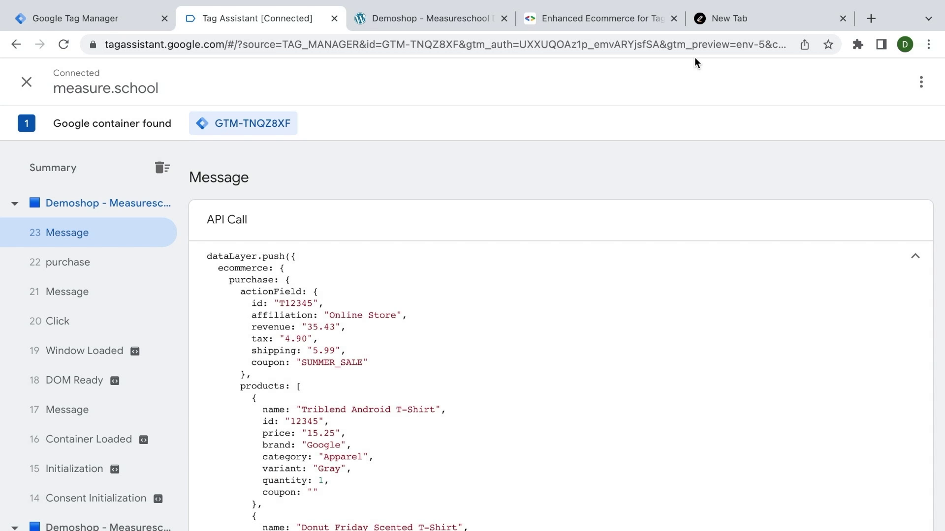
Select all the code in the saved dataLayer.push note
click(719, 20)
click(135, 364)
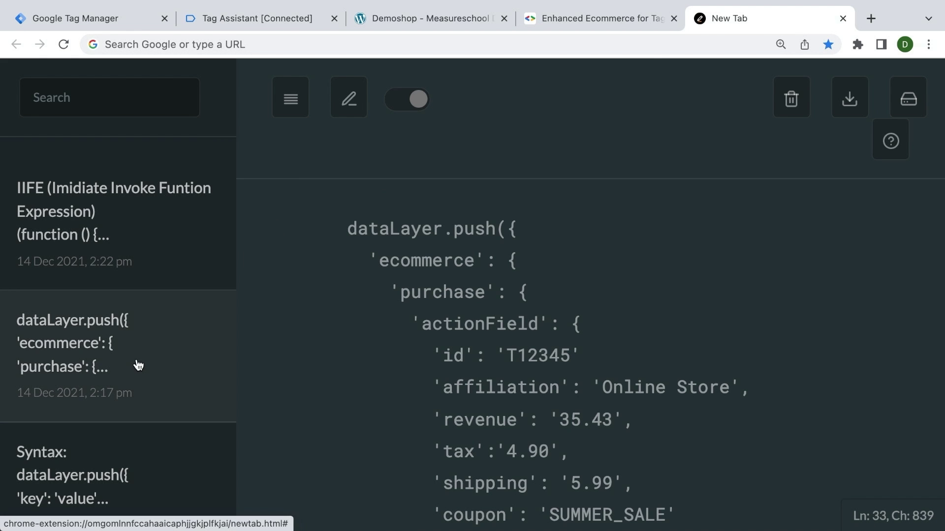
key(ctrl+a)
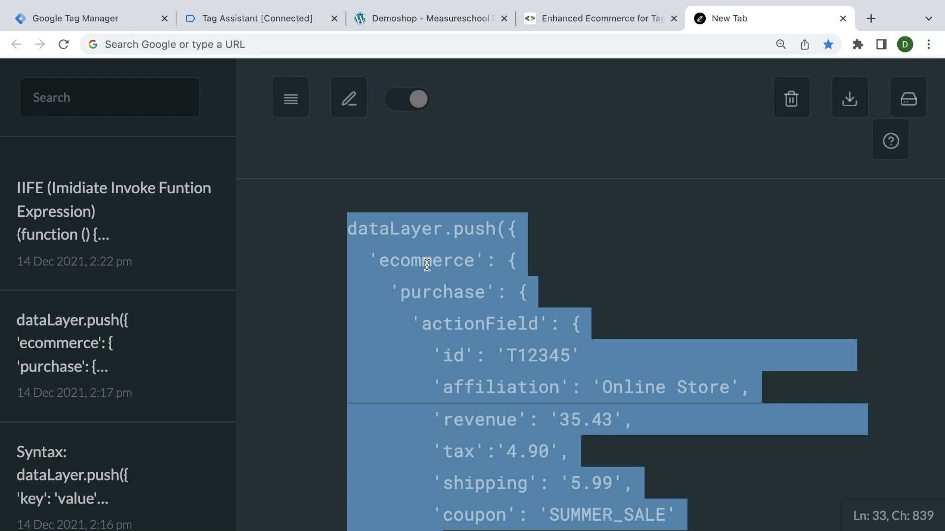
click(243, 20)
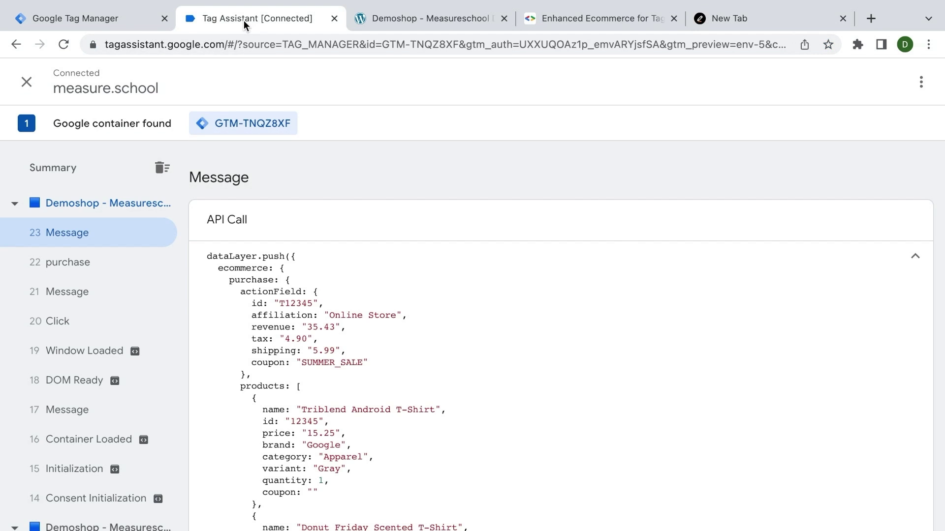
Run the note's purchase snippet in the Demoshop console, producing 'Uncaught SyntaxError: Unexpected string'
click(379, 19)
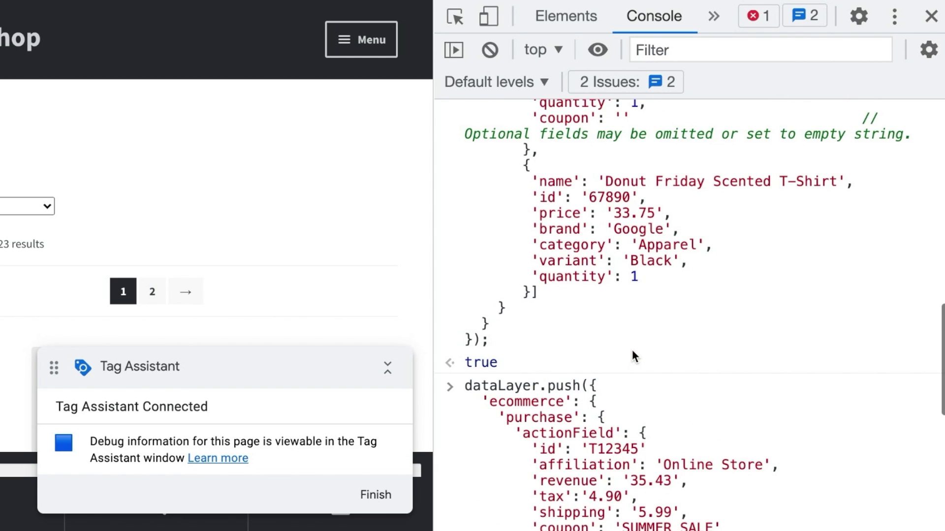
scroll(632, 349, down, 2)
scroll(632, 354, down, 5)
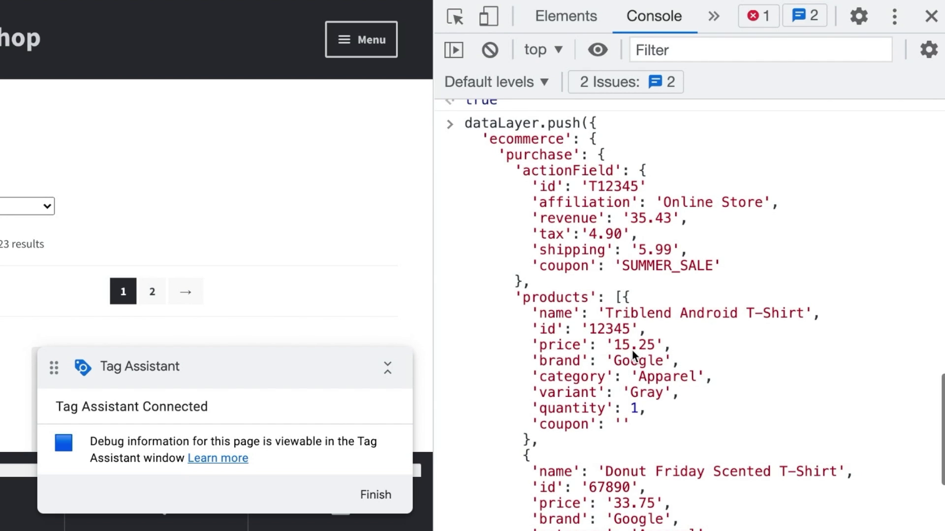
scroll(632, 349, down, 4)
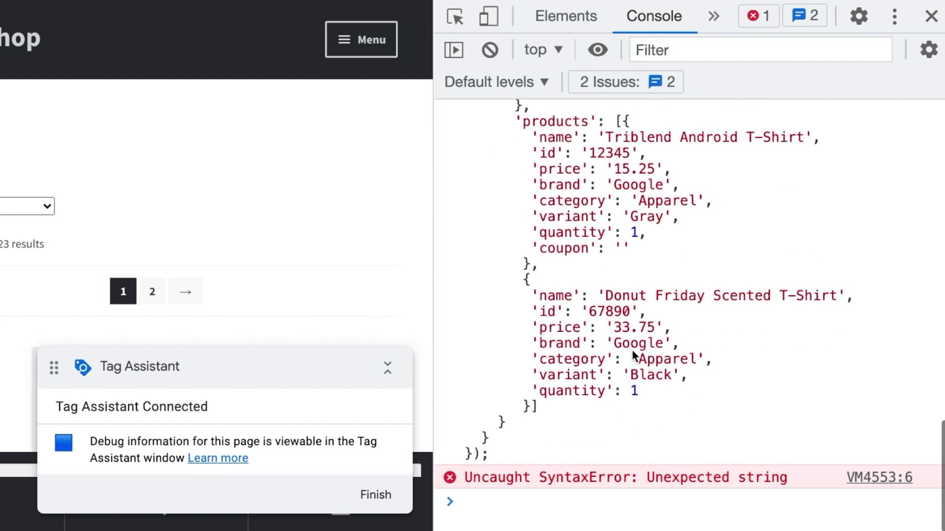
Open VM4553:6 in Sources and locate the missing comma after 'id': 'T12345' on line 5
click(870, 477)
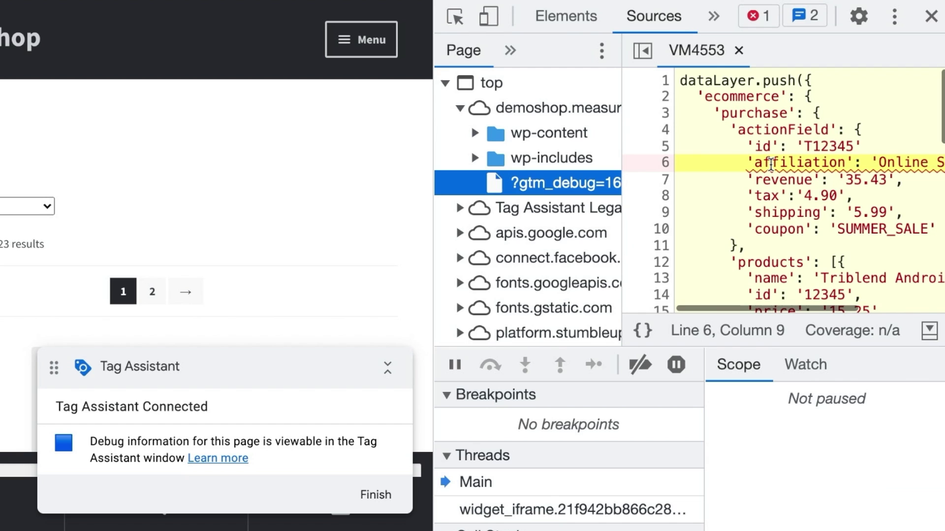
scroll(770, 163, right, 5)
scroll(770, 163, left, 5)
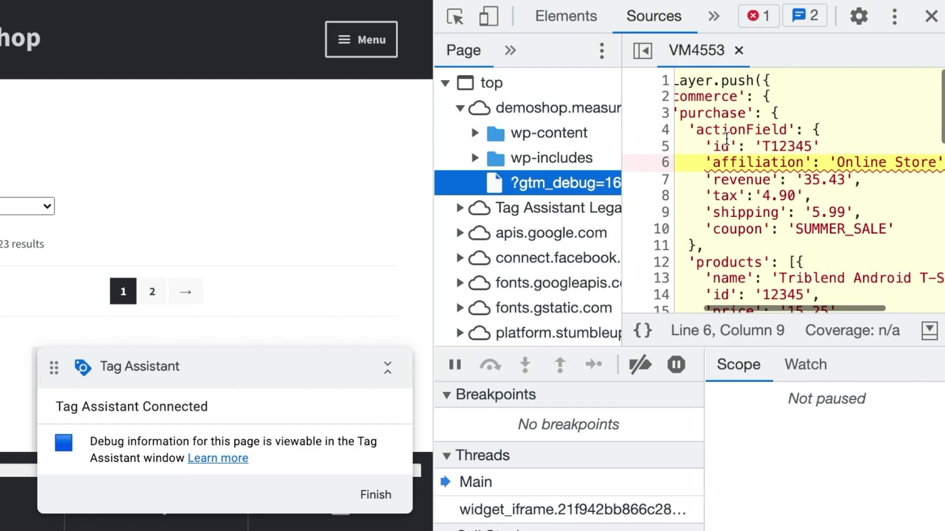
click(819, 147)
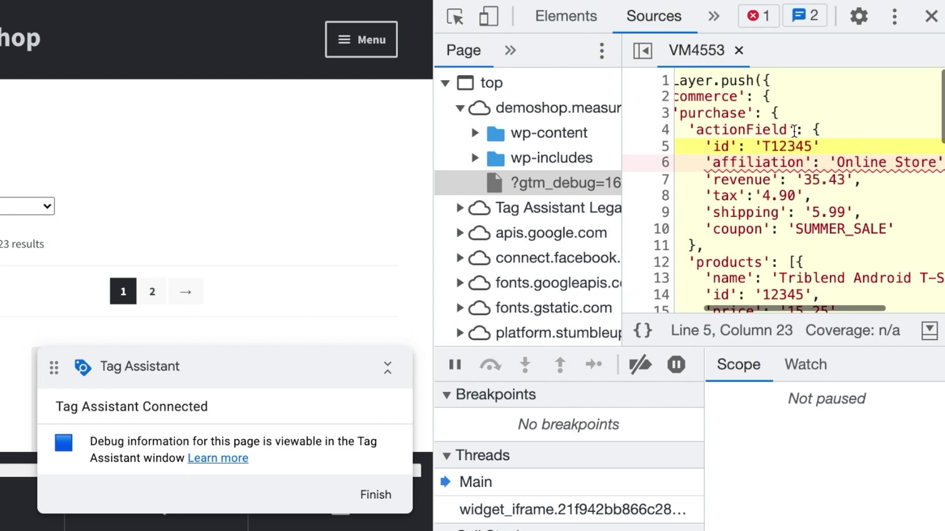
In the Console, add the missing comma after 'T12345' in the purchase dataLayer.push and run it
click(559, 11)
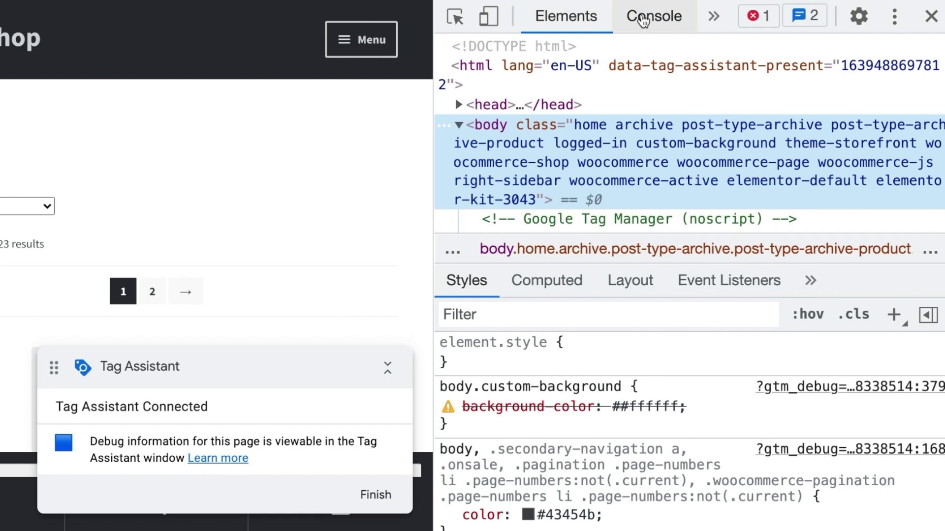
click(645, 24)
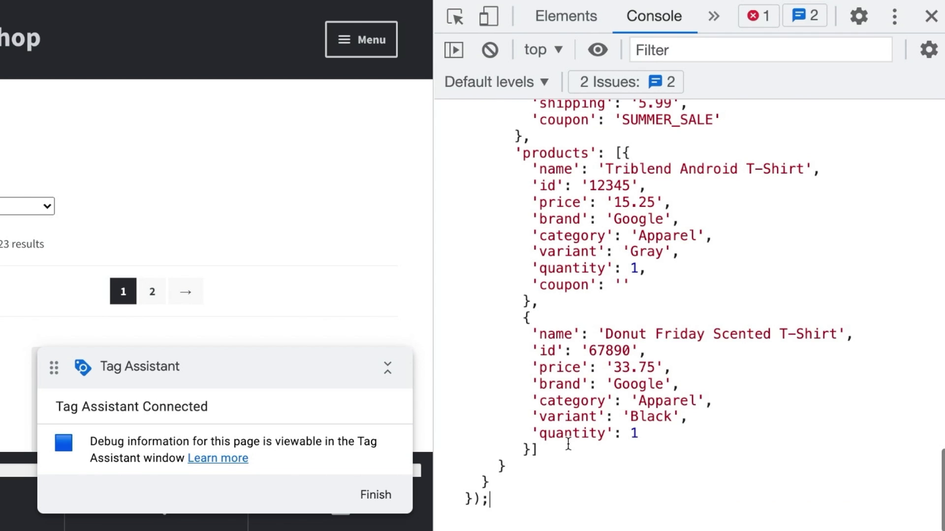
scroll(717, 234, up, 3)
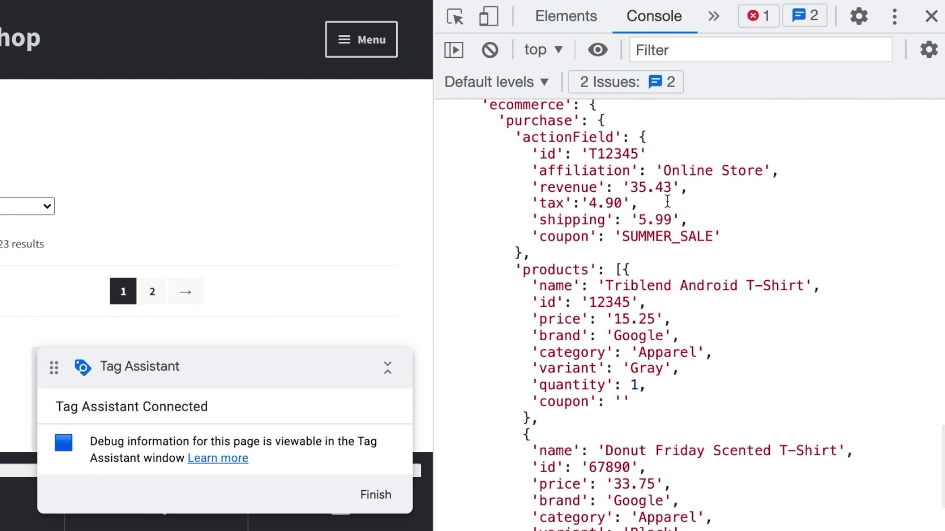
scroll(661, 192, up, 1)
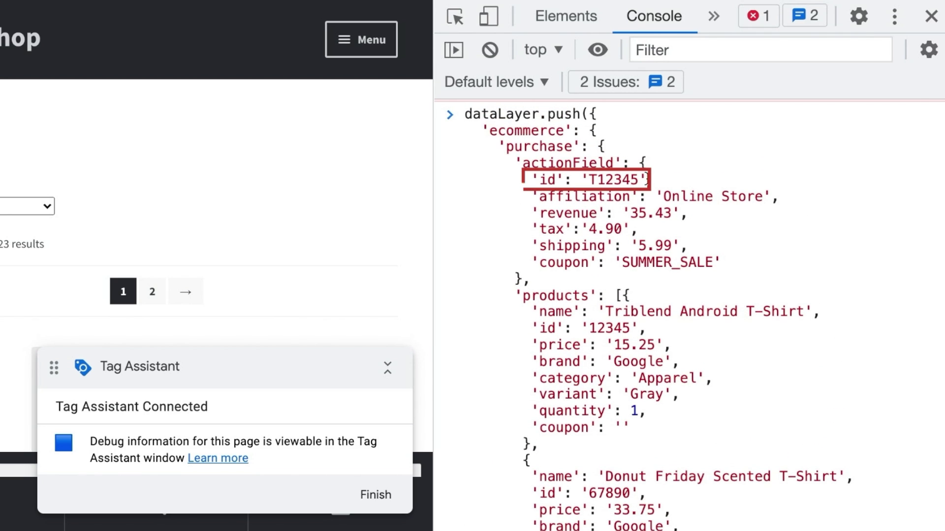
click(771, 185)
text(,)
key(Return)
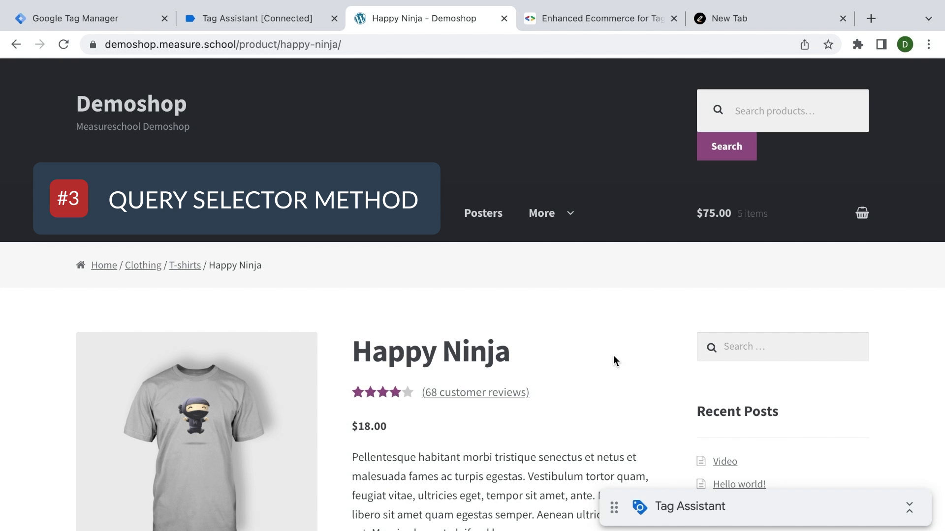
Scroll the Happy Ninja page down to the $18.00 price and Add to cart area
scroll(614, 356, down, 2)
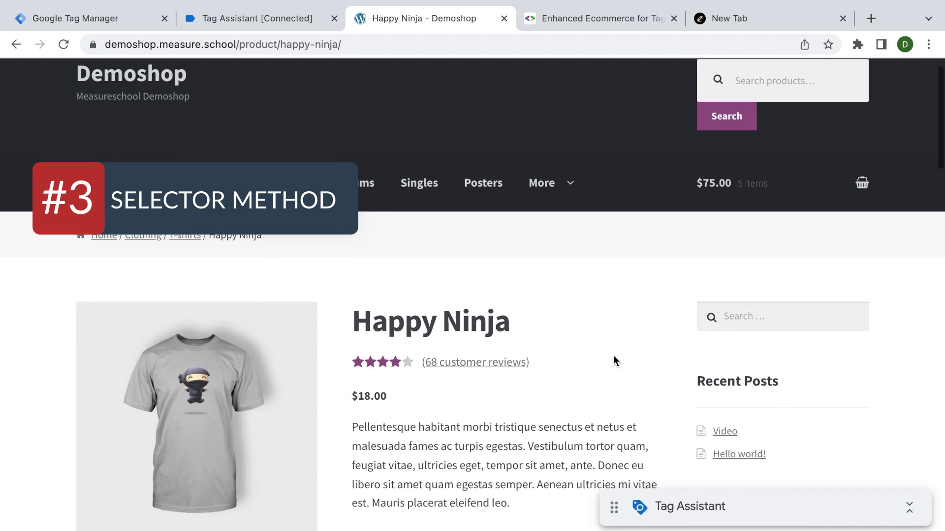
scroll(613, 355, down, 3)
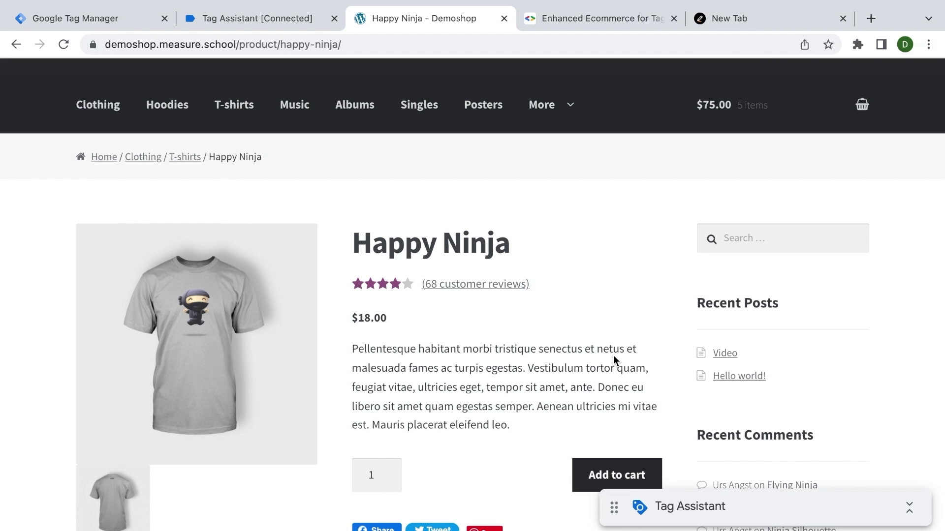
scroll(614, 355, down, 2)
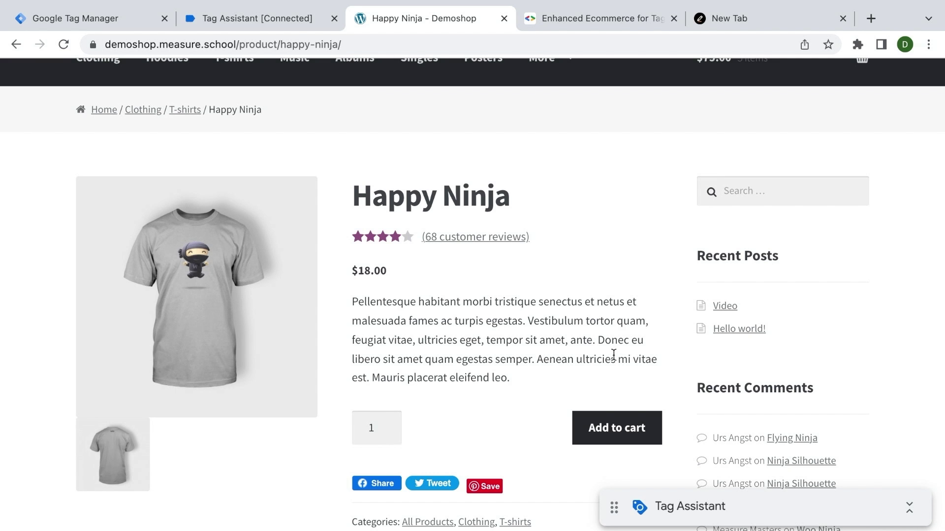
Inspect the $18.00 price and expand its bdi node in the Elements panel
double_click(363, 270)
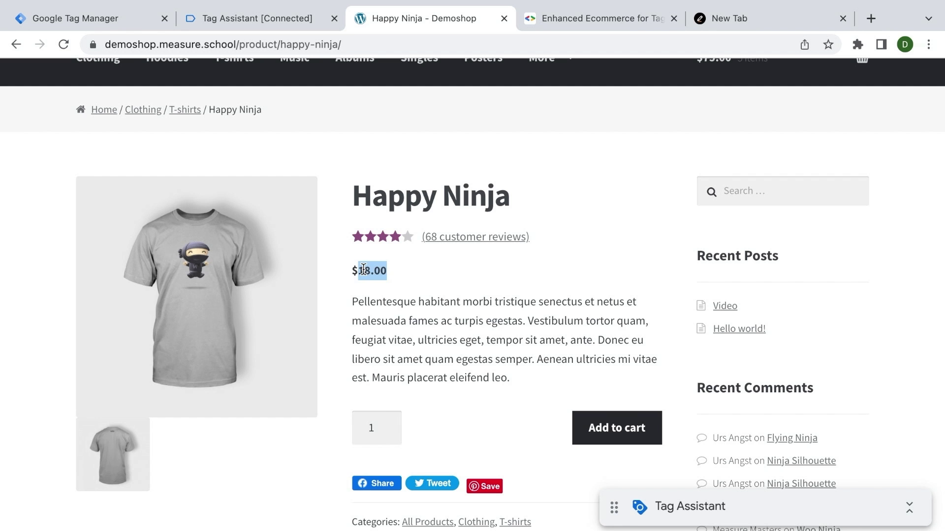
right_click(363, 270)
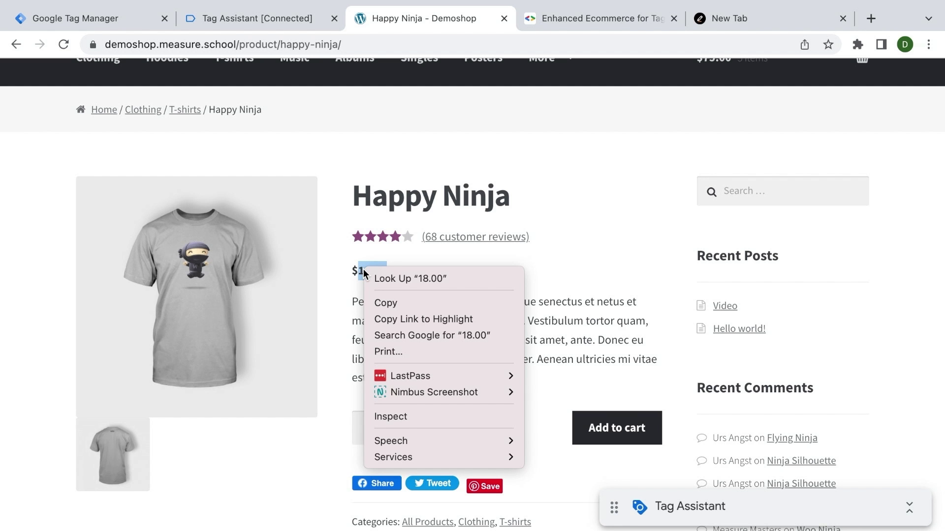
click(406, 422)
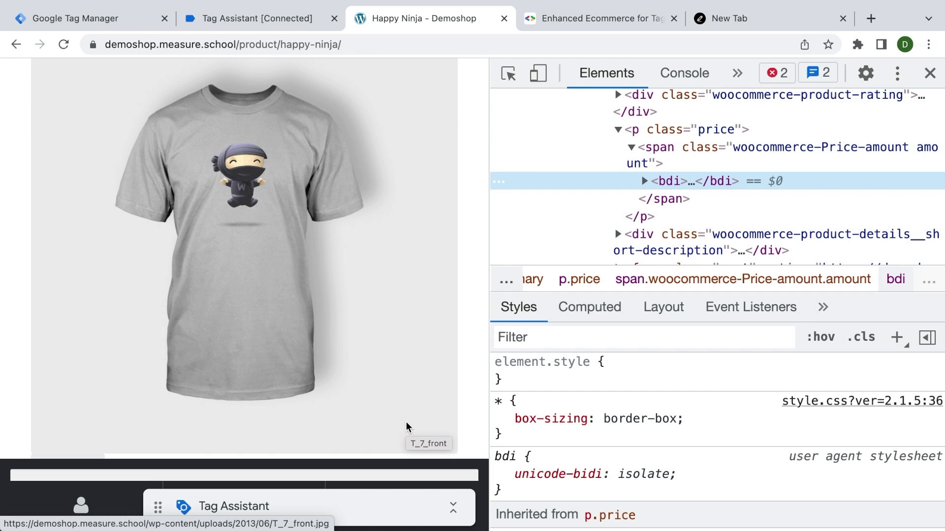
click(645, 181)
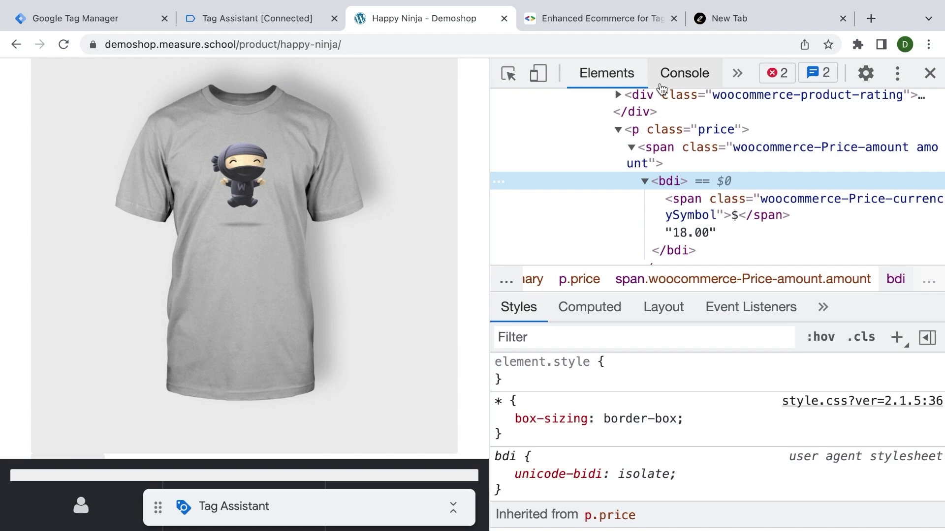
Clear the console, query document.querySelector('.price') and expand the returned paragraph and span
click(662, 88)
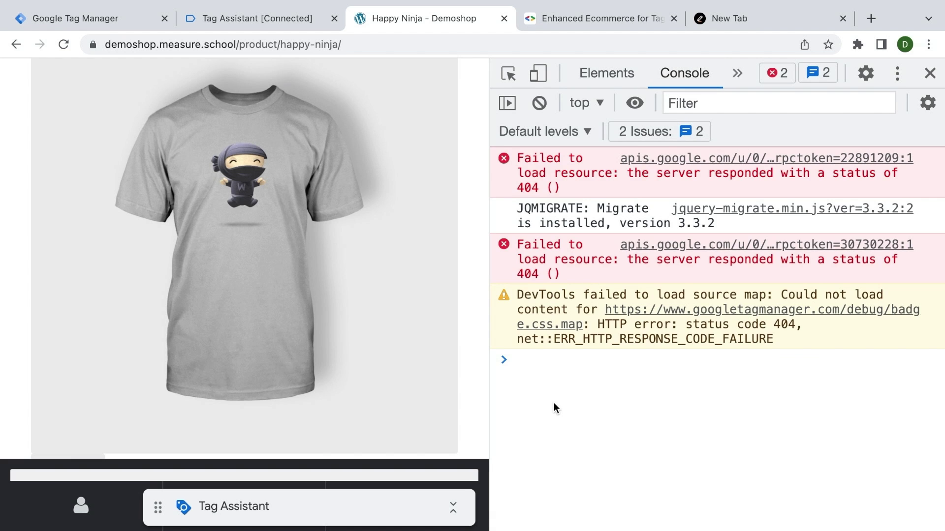
text(clear())
key(Return)
text(docu)
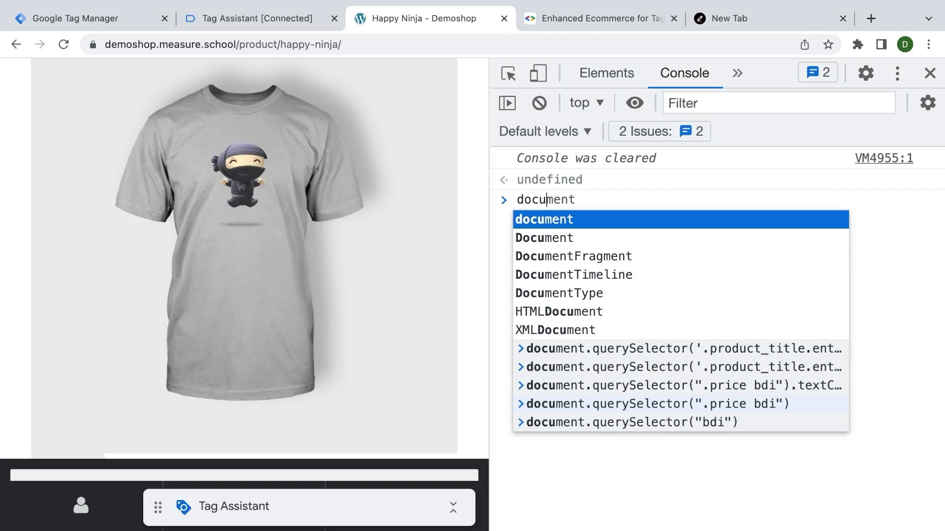
text(ment.querySe)
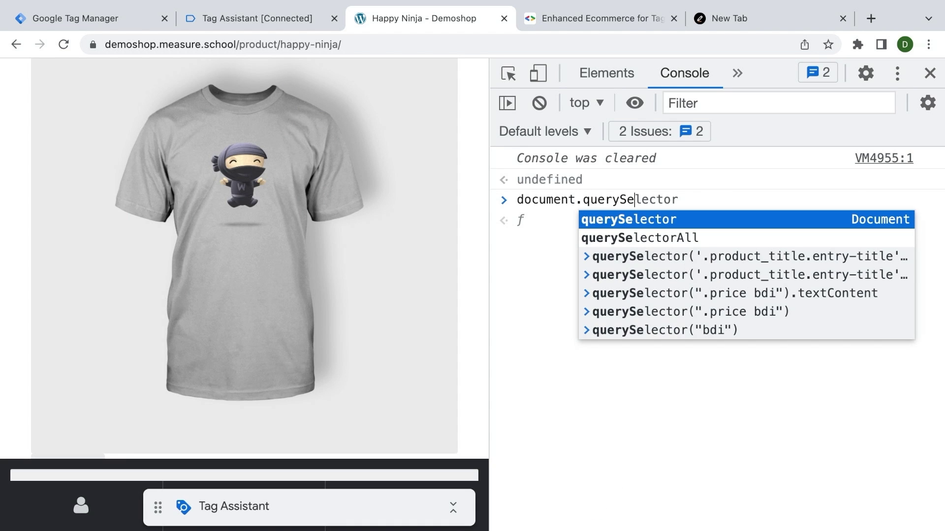
text(lector()
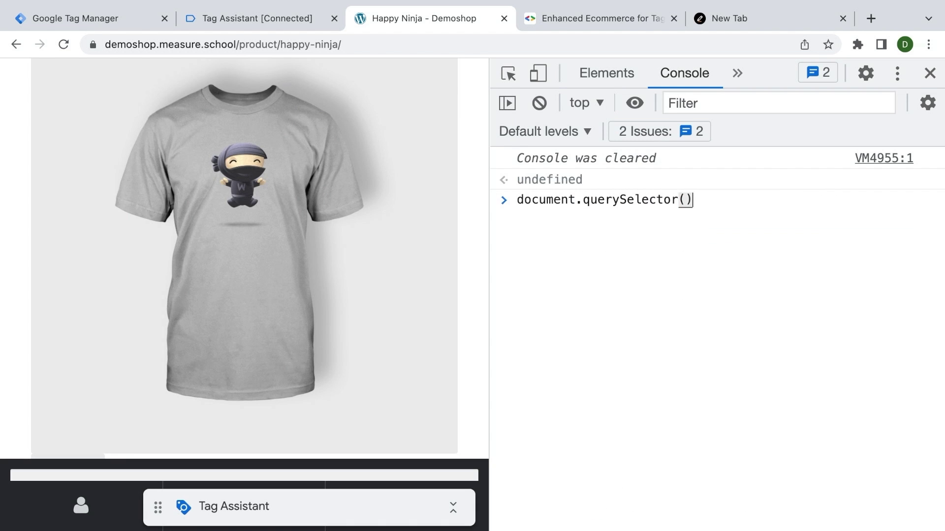
text(')
click(607, 74)
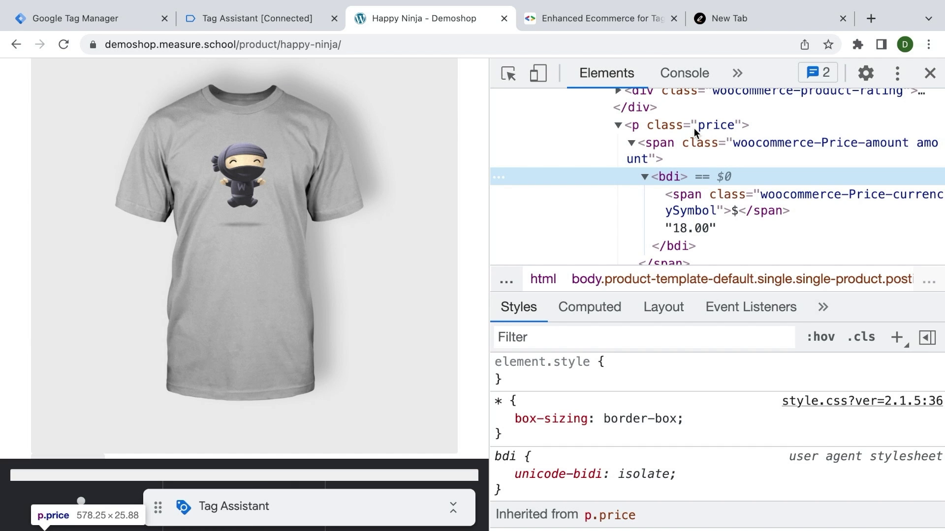
click(678, 83)
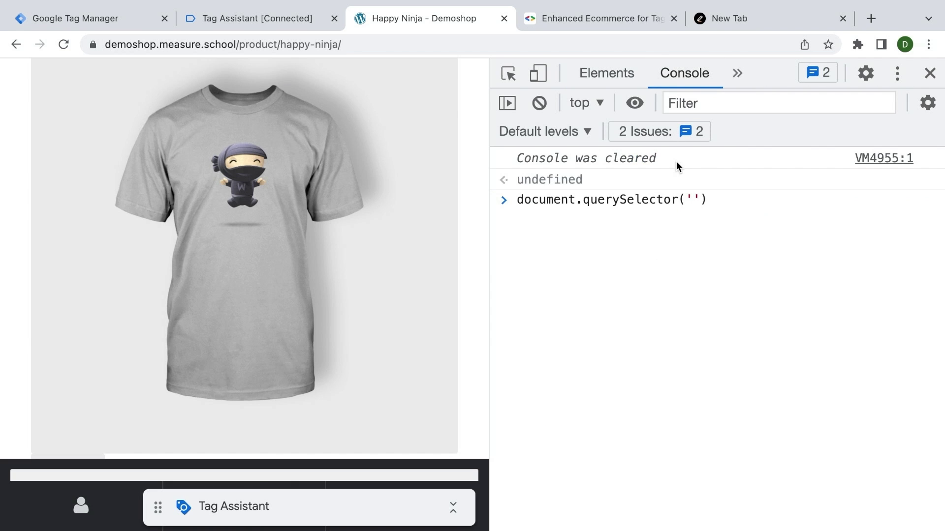
text(.pric)
text(e)
key(Return)
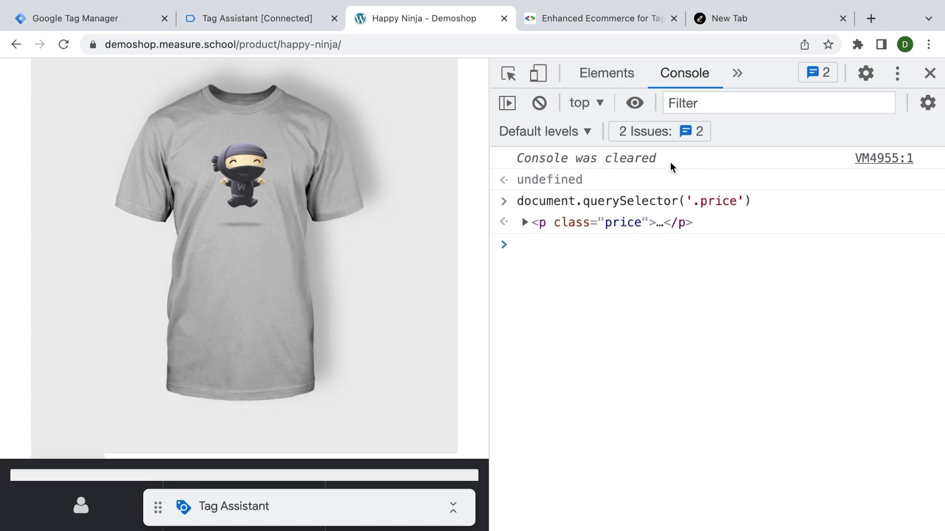
scroll(364, 261, down, 5)
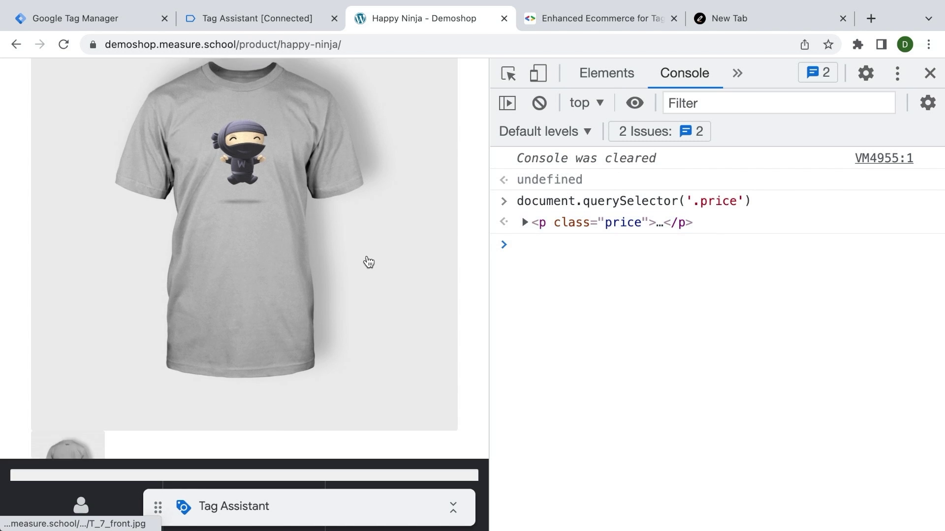
scroll(369, 262, down, 2)
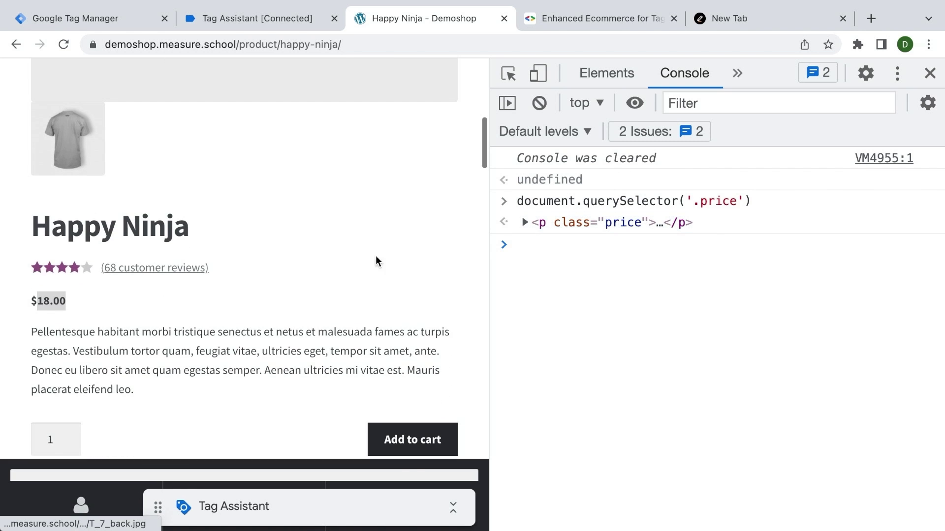
click(525, 226)
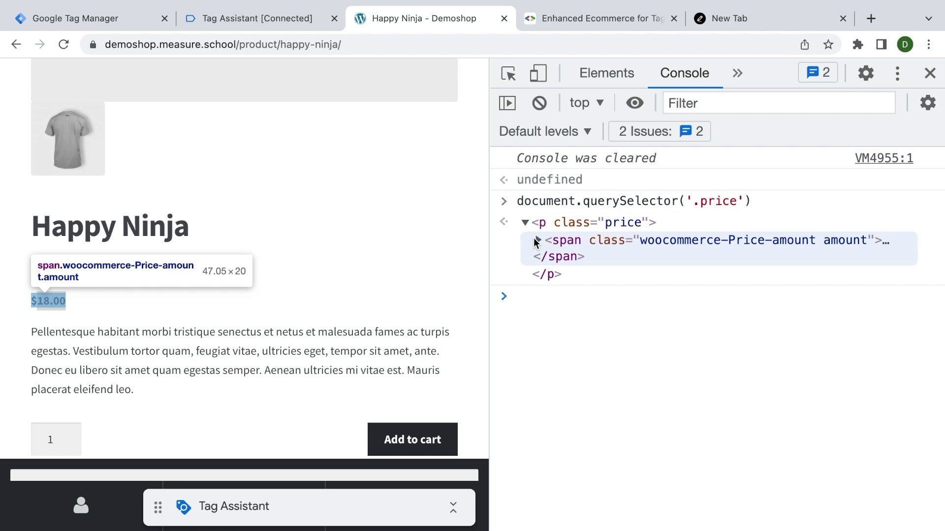
click(538, 241)
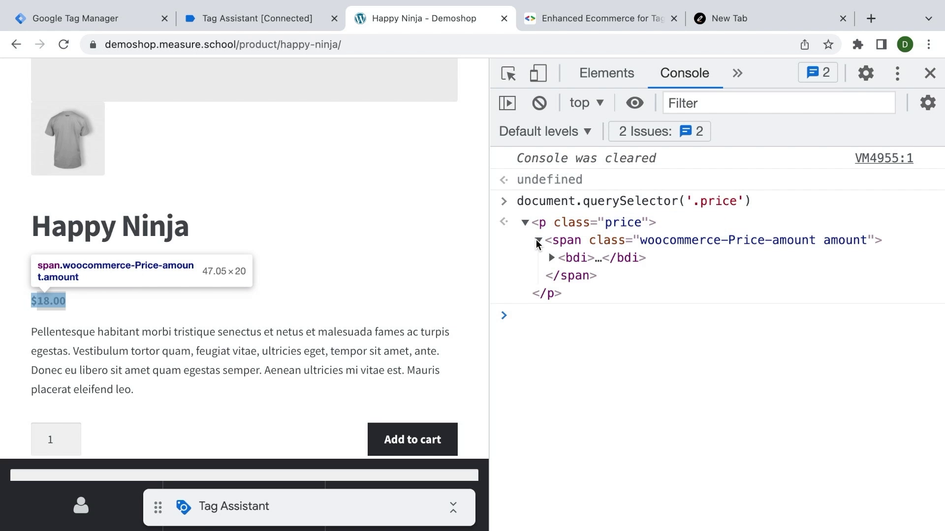
Narrow the query to '.price span bdi' and expand the returned bdi element
click(532, 317)
key(Up)
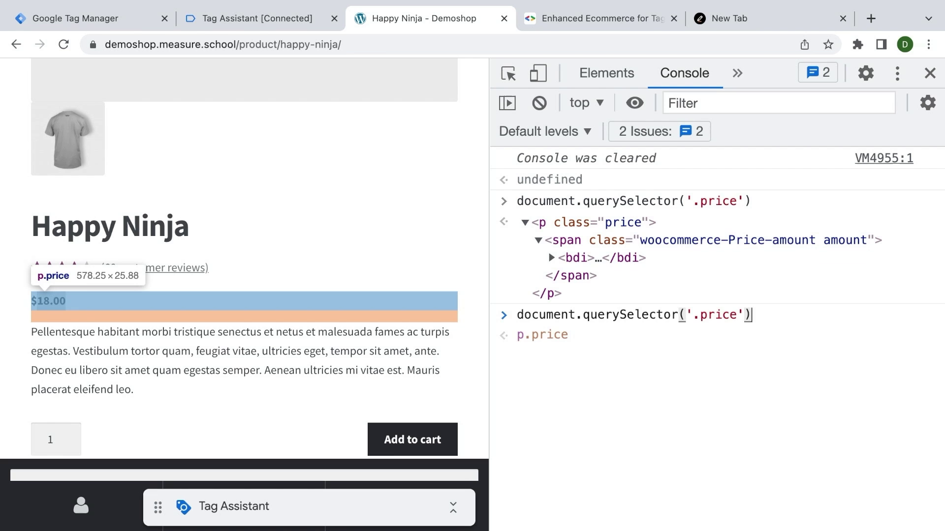
key(Left)
text(span )
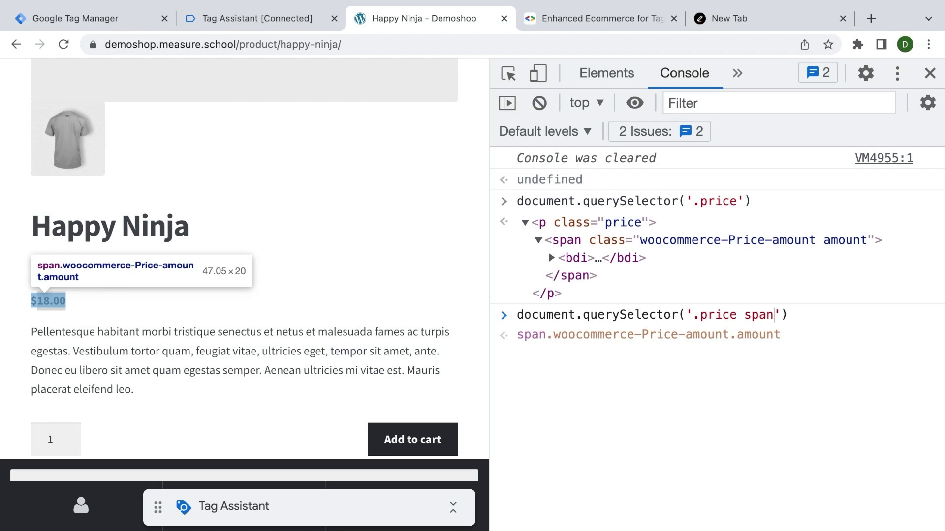
text(bdi)
key(Return)
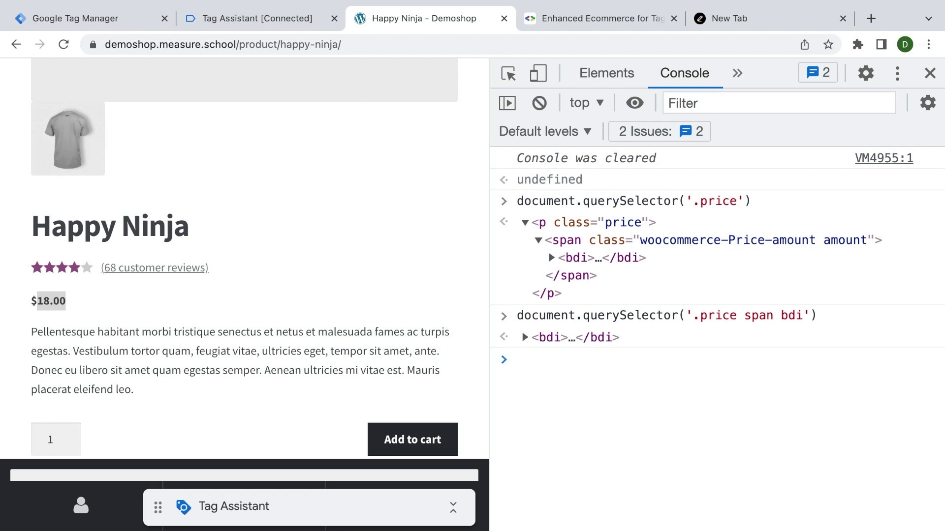
click(525, 338)
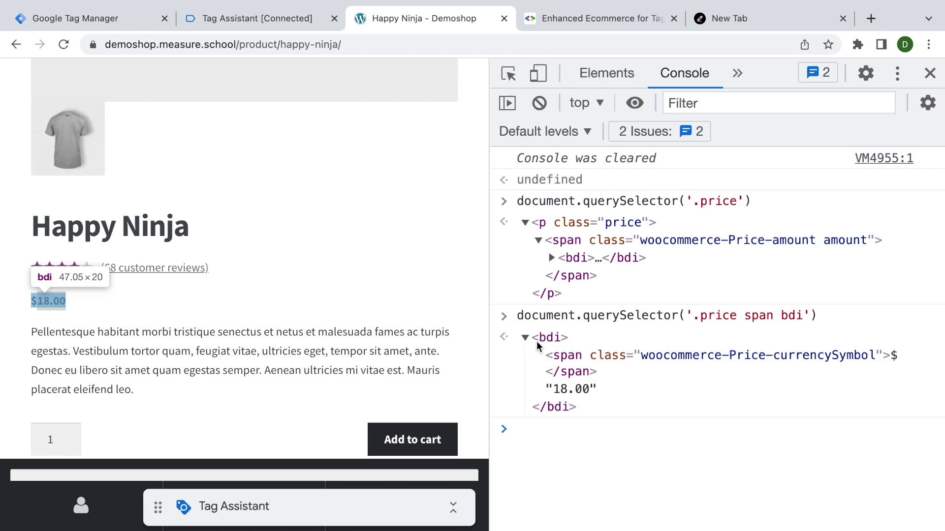
Append .textContent to return '$18.00', then select the '.price span bdi' selector to copy
click(544, 429)
key(Up)
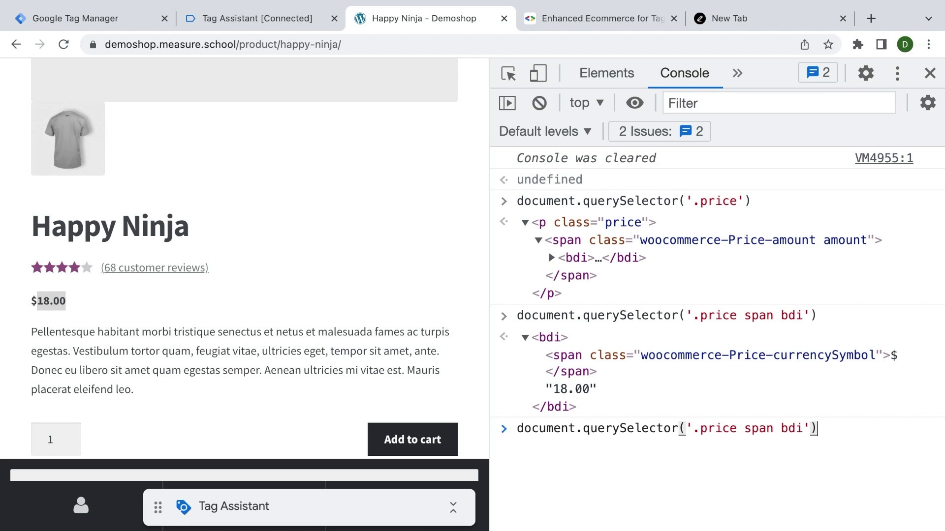
text(.text)
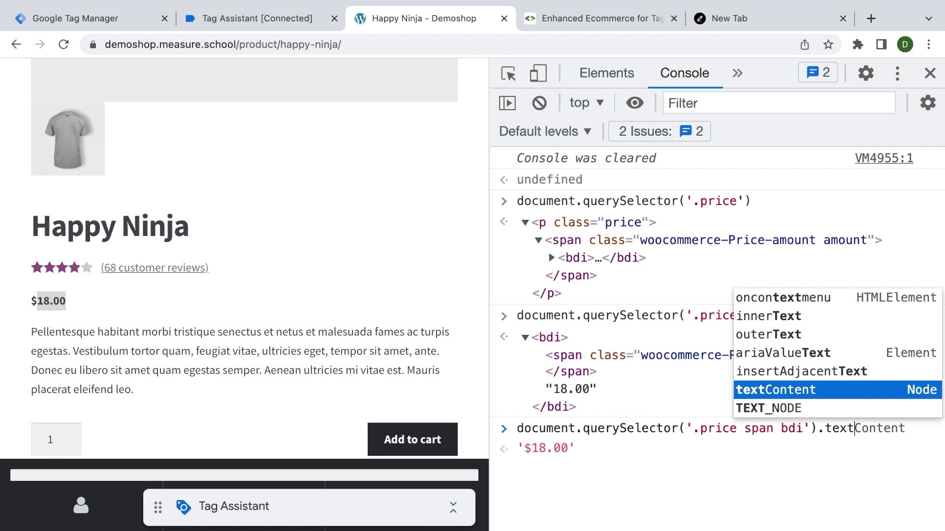
key(Tab)
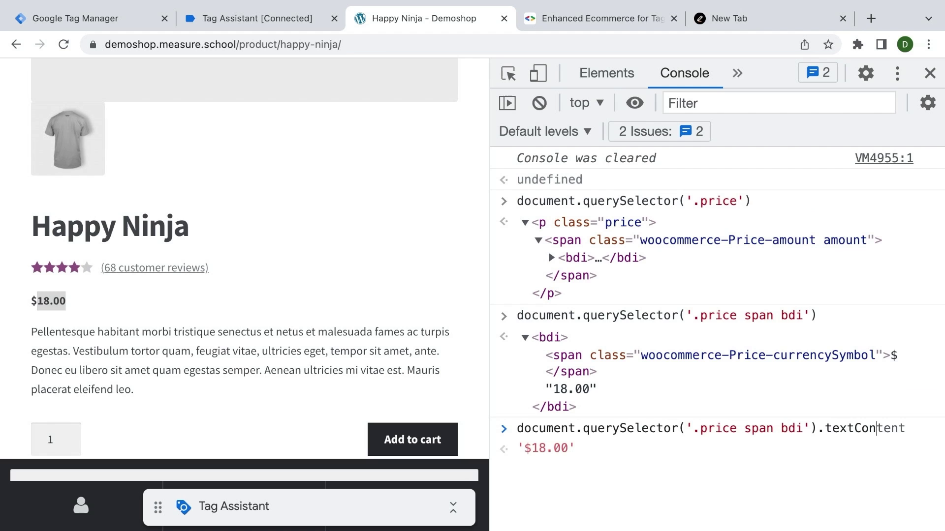
key(Return)
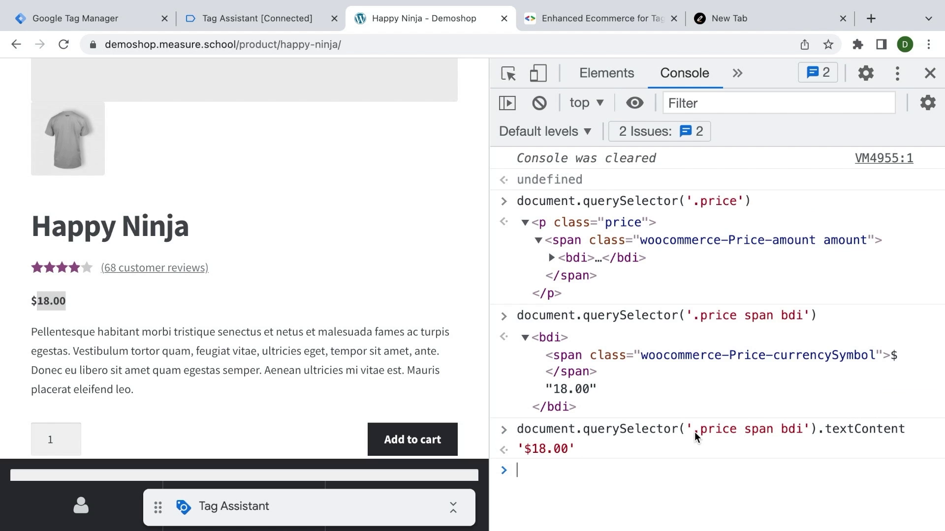
drag(695, 432, 698, 434)
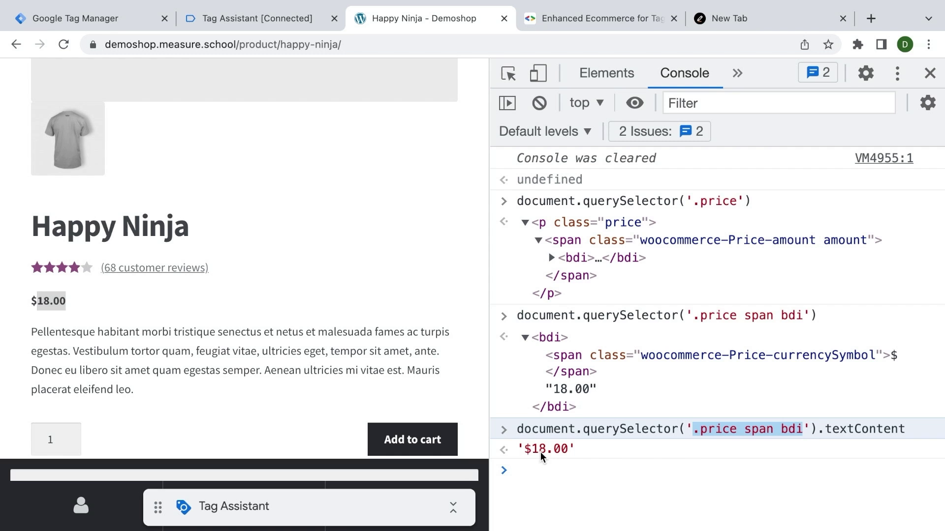
Start a new user-defined variable of type DOM Element
click(131, 29)
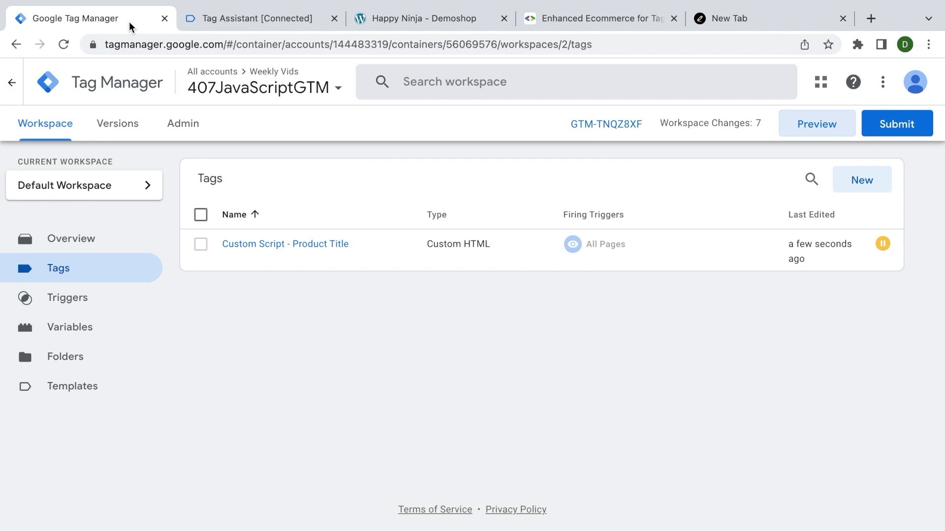
click(83, 333)
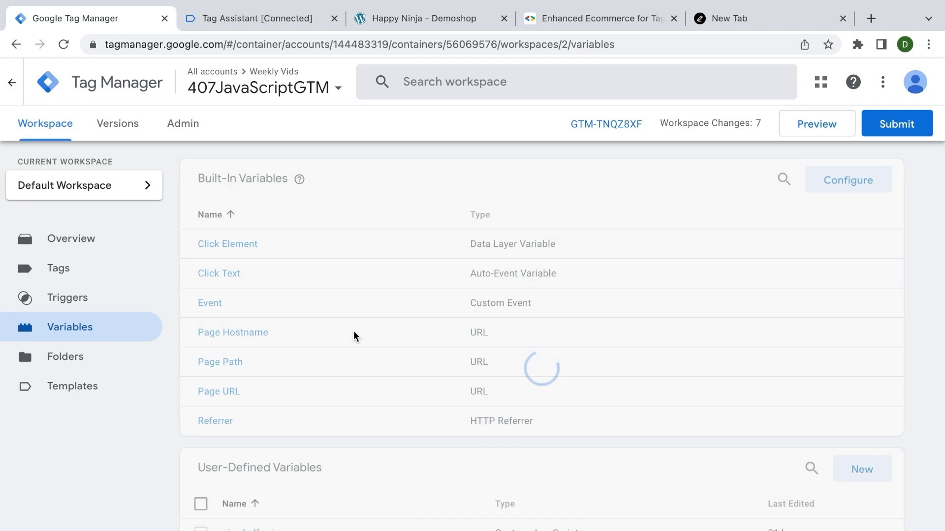
scroll(354, 336, down, 3)
click(845, 371)
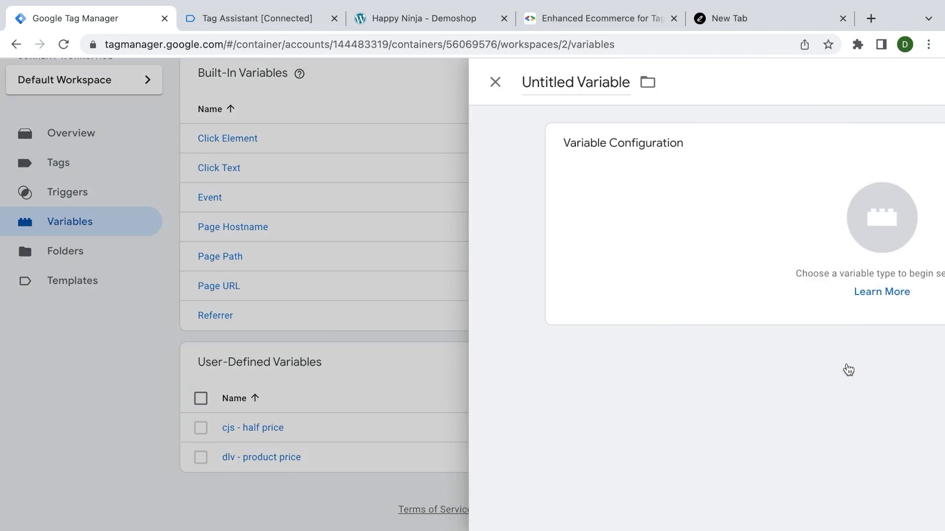
click(738, 261)
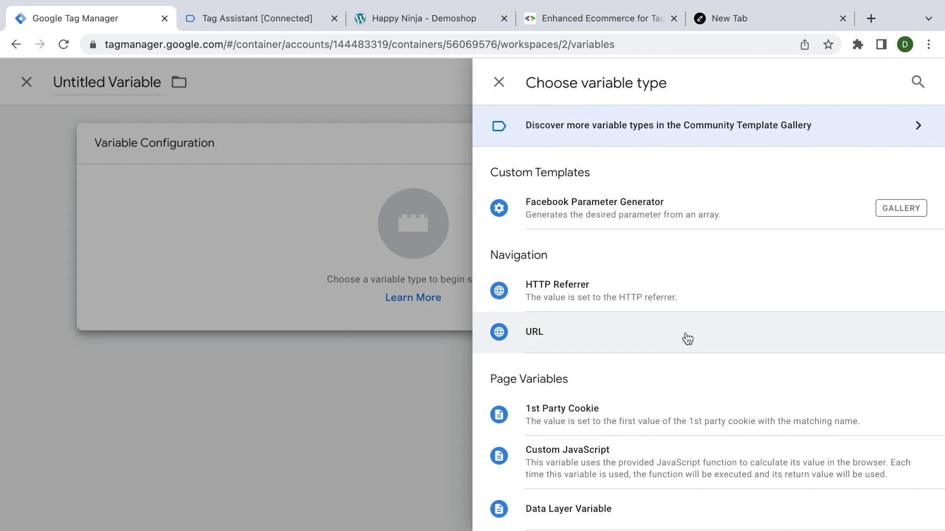
scroll(684, 337, down, 5)
scroll(638, 310, down, 3)
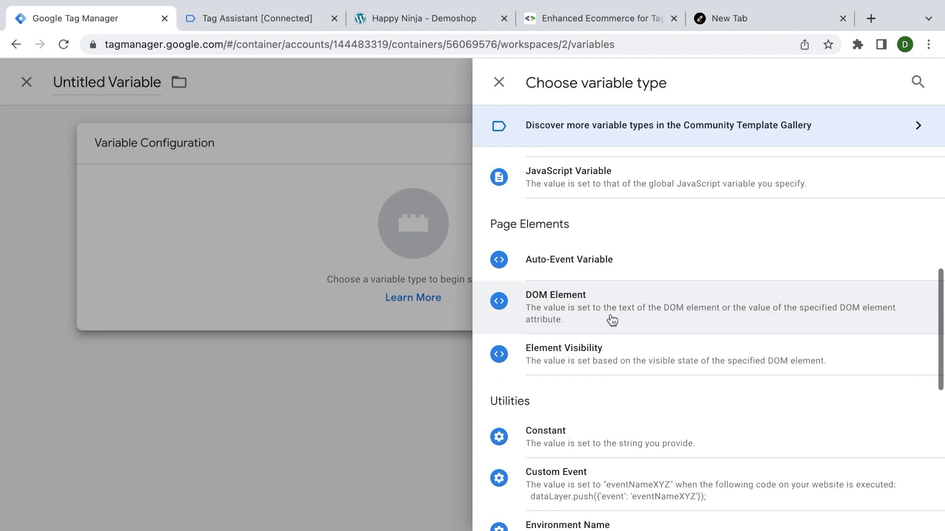
click(570, 321)
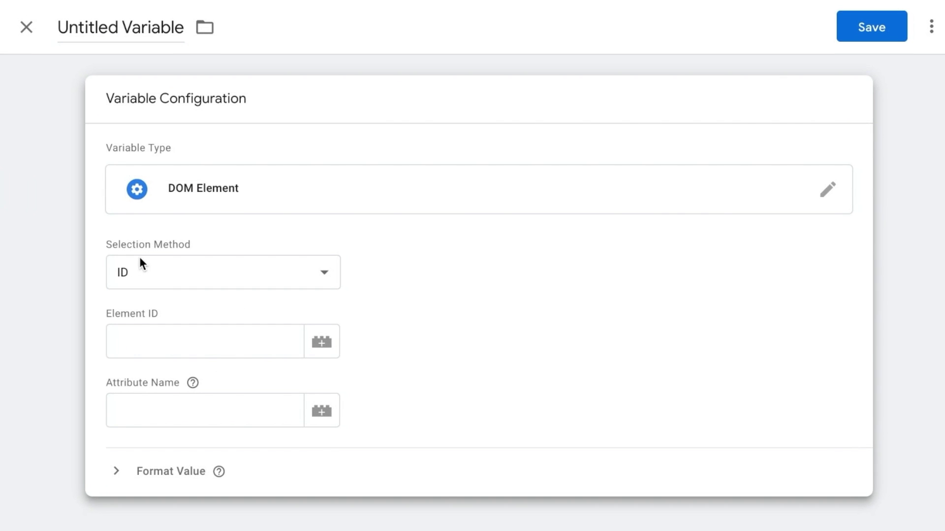
Use CSS selector .price span bdi, name the variable 'dom - price' and save it
click(140, 263)
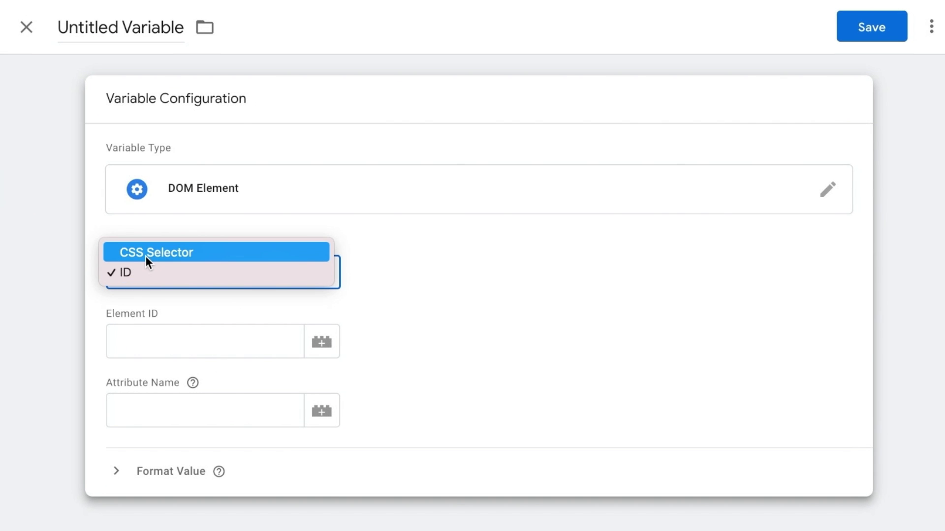
click(146, 256)
click(162, 343)
text(.price span bdi)
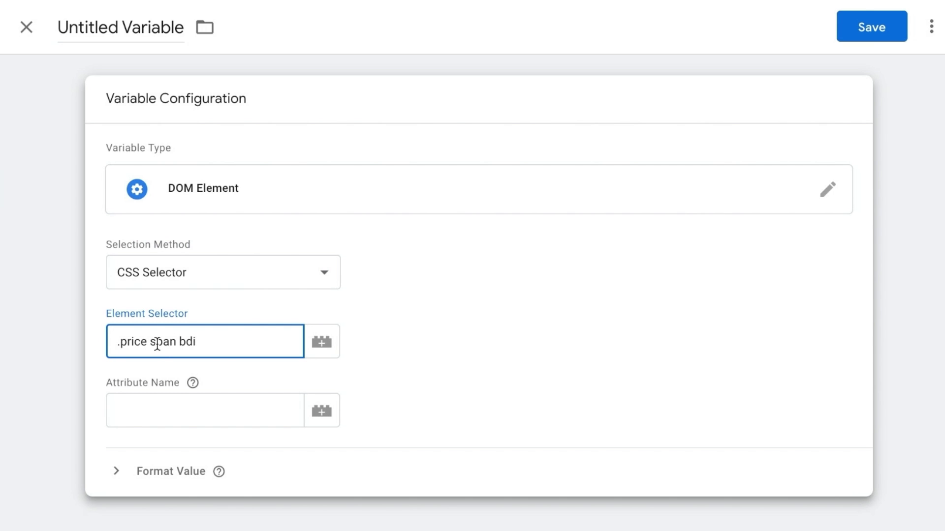
click(105, 26)
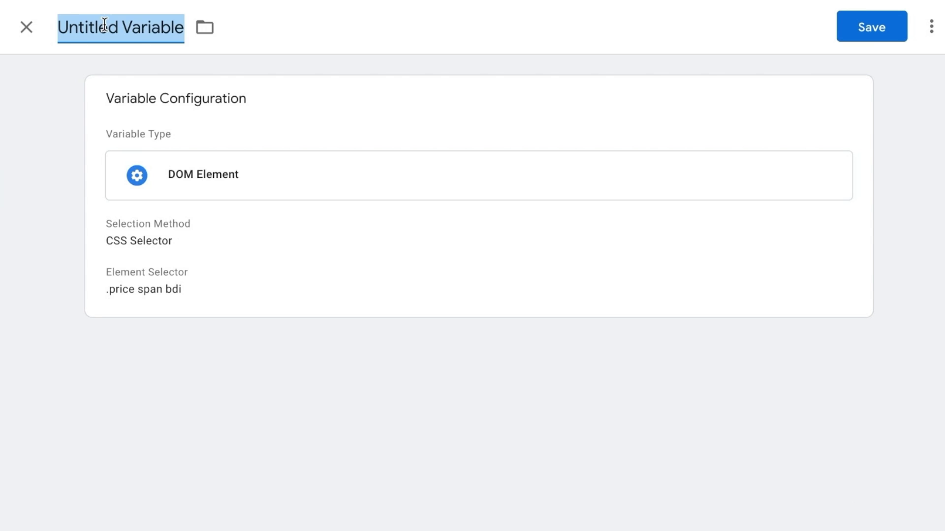
text(dom - price)
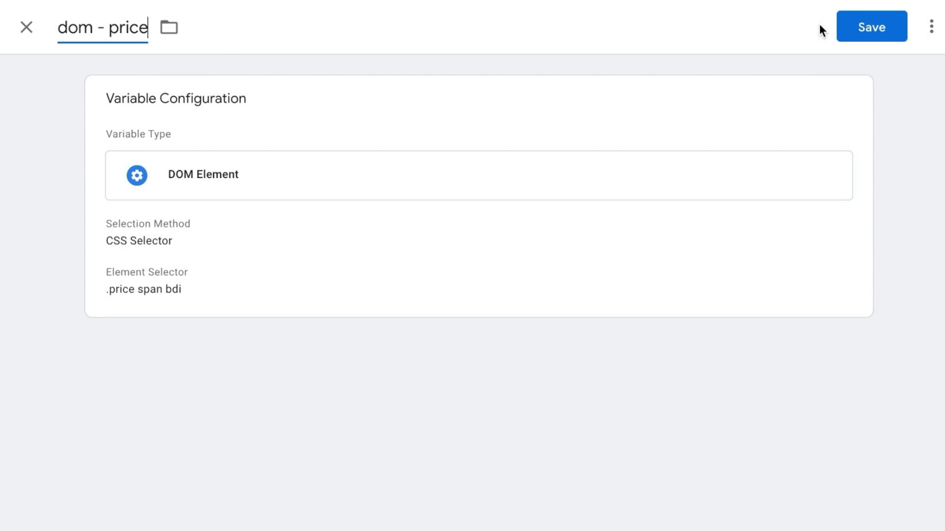
click(894, 32)
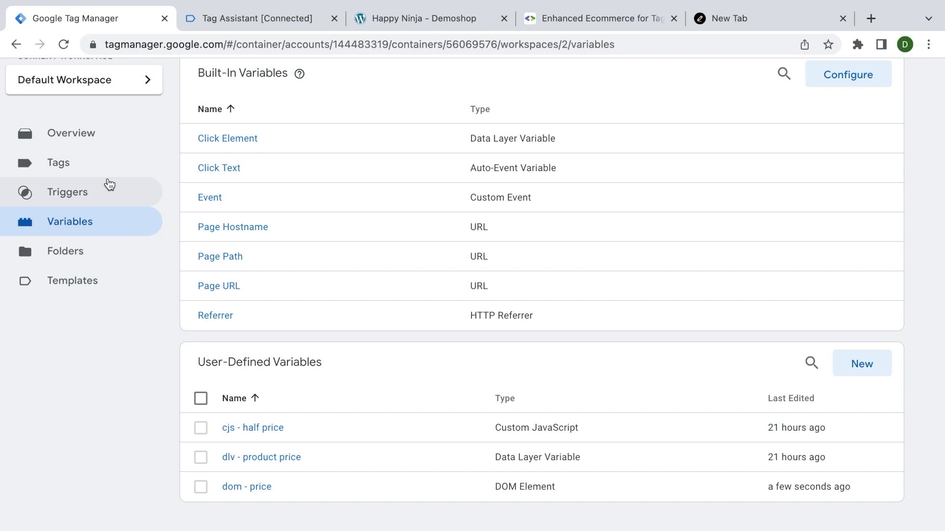
Create a new trigger of type Element Visibility
click(77, 191)
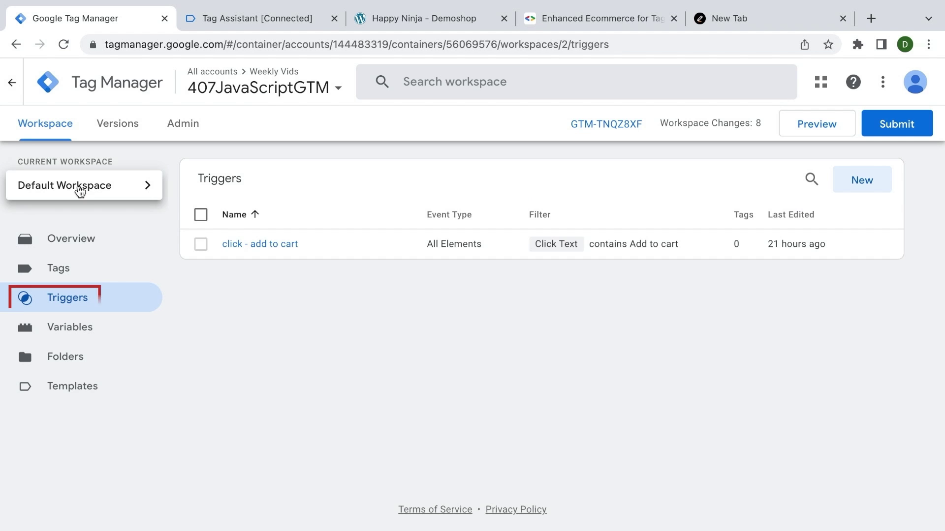
click(861, 180)
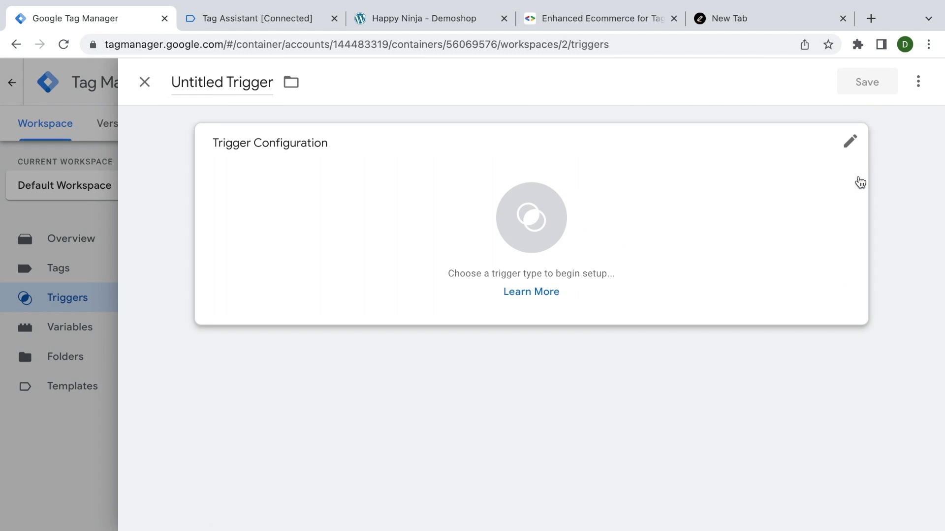
click(860, 182)
scroll(576, 306, down, 2)
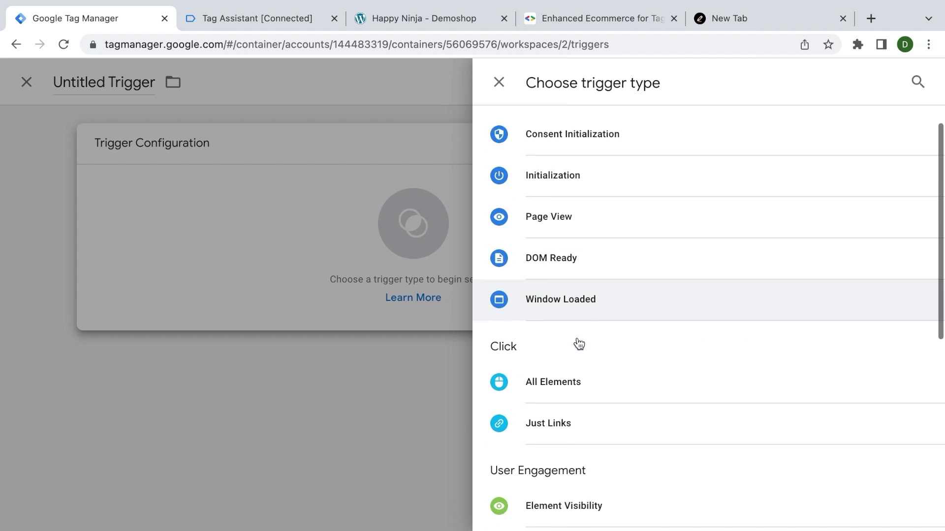
scroll(579, 344, down, 5)
click(566, 278)
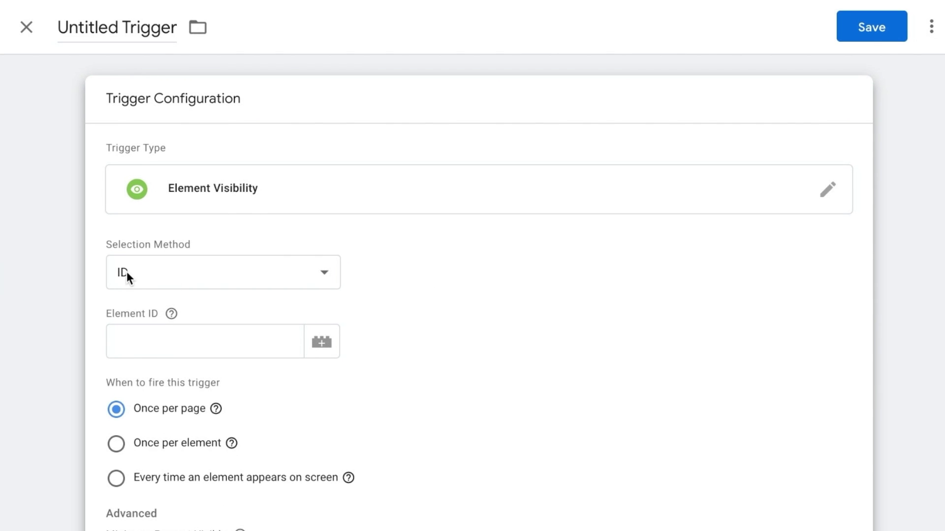
Set the selection method to CSS Selector and paste .price span bdi as the element selector
click(126, 272)
click(130, 258)
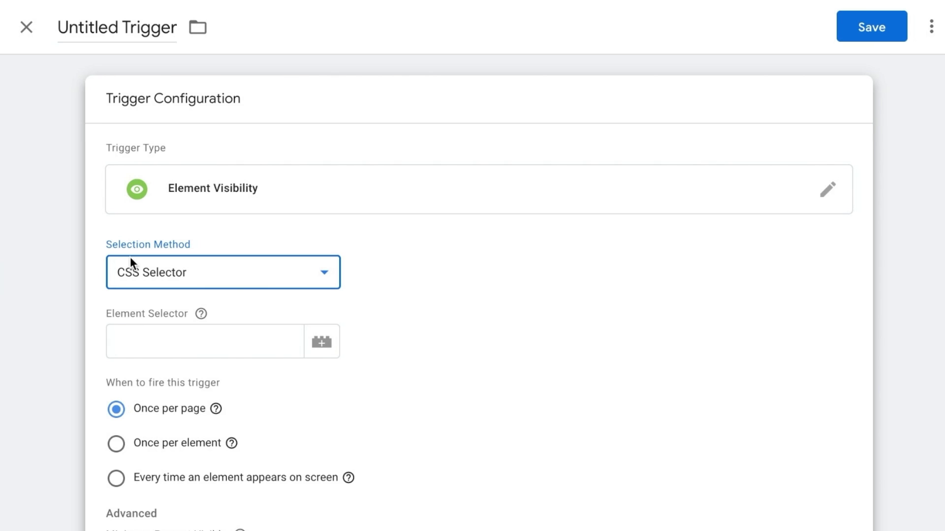
click(129, 349)
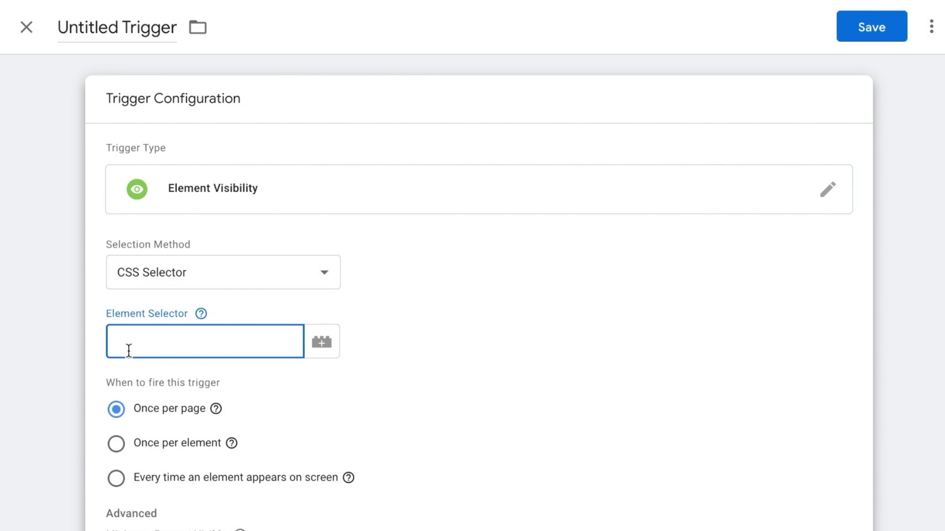
text(.price span bdi)
mouse_move(202, 315)
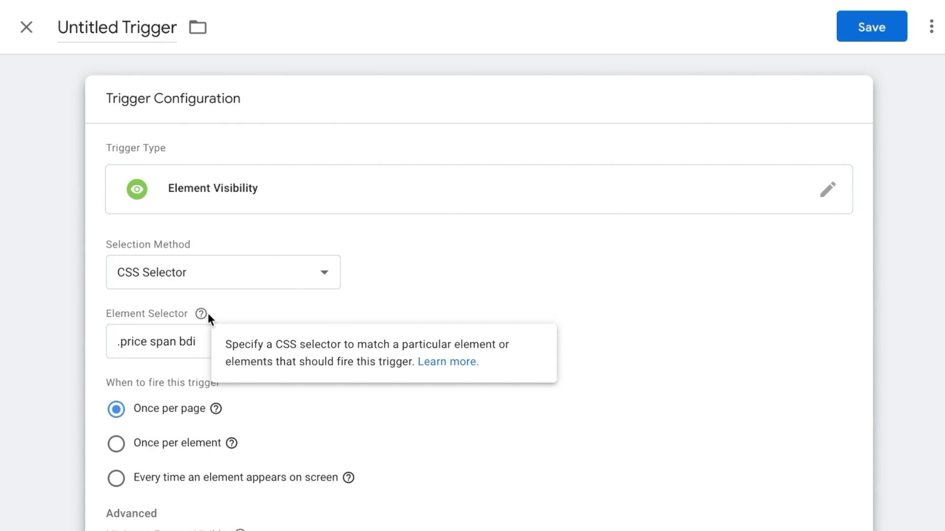
click(140, 343)
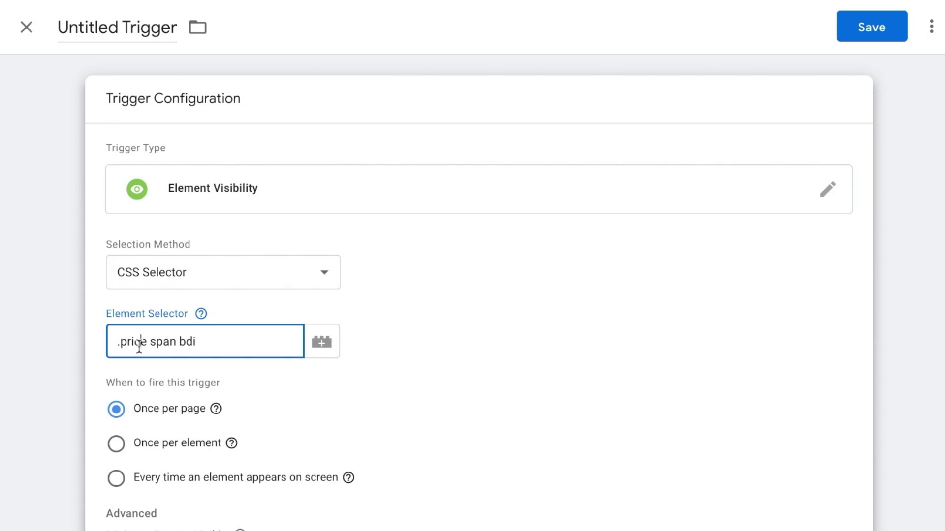
Fire on Some Visibility Events with condition cjs - half price matches CSS selector
scroll(138, 347, down, 4)
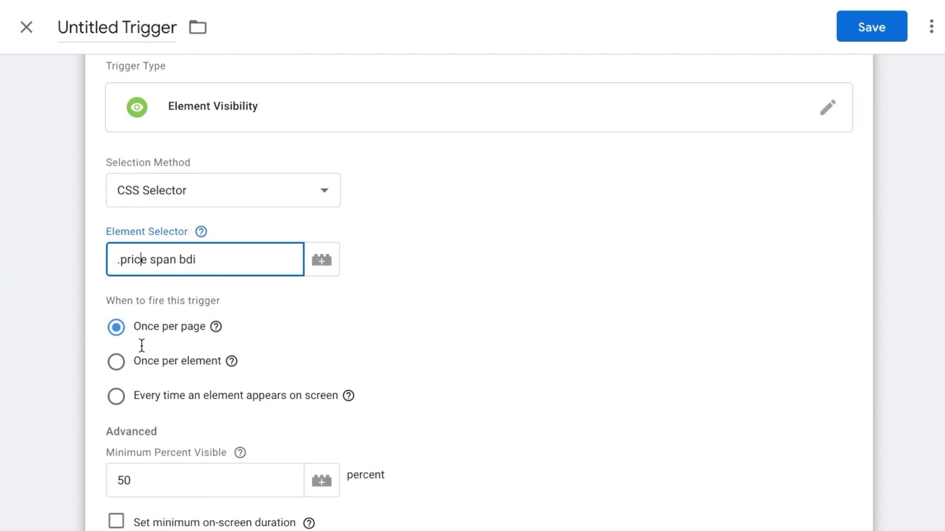
click(302, 487)
scroll(276, 484, down, 1)
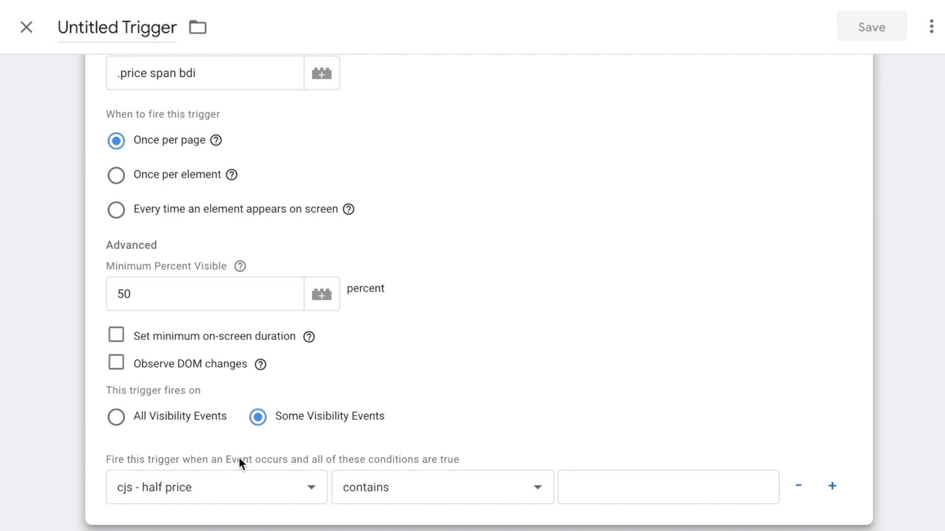
click(257, 488)
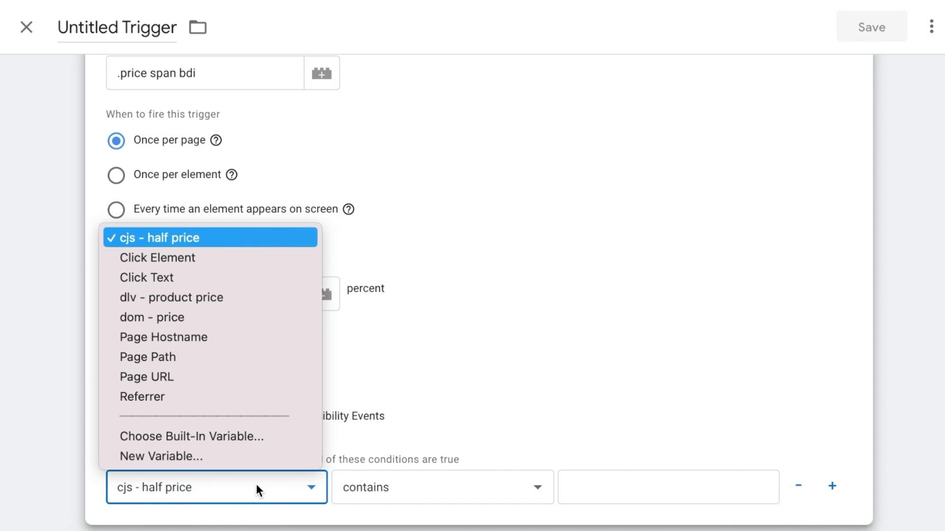
click(378, 483)
click(379, 486)
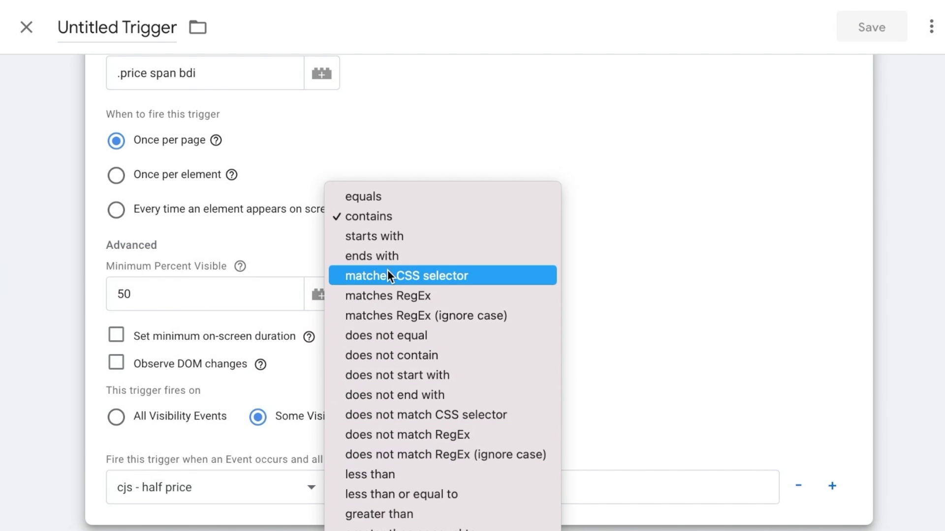
click(388, 275)
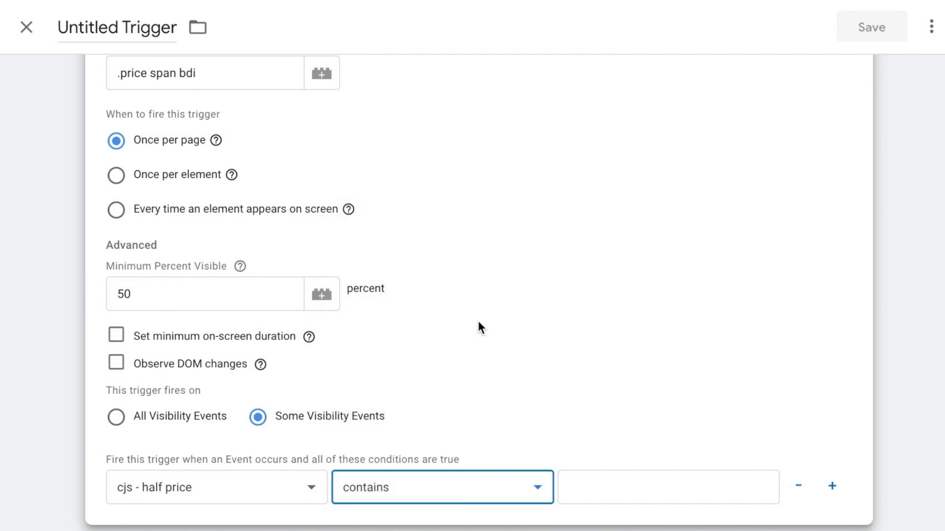
Paste .price span bdi as the trigger condition's value
click(696, 499)
text(.price span bdi)
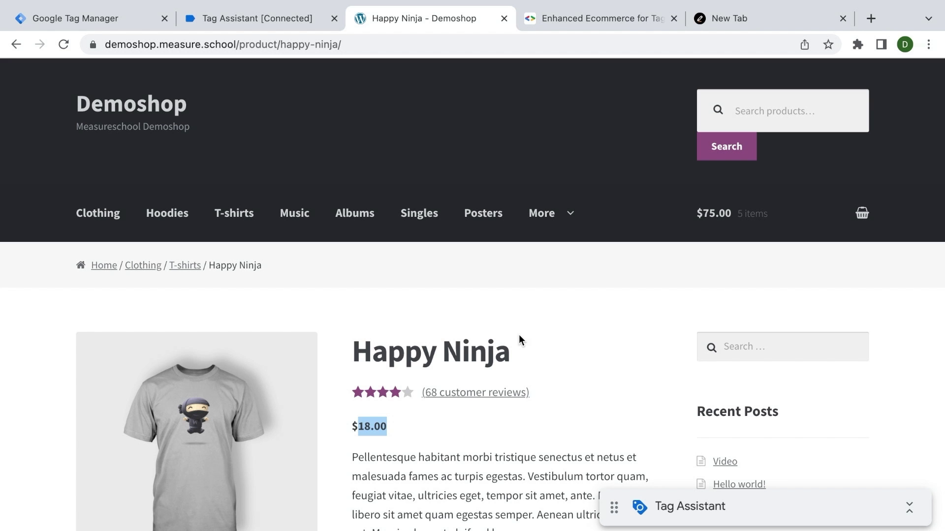
Print the product page's dataLayer in the console and expand its seven entries
key(super+alt+j)
text(dataLayer)
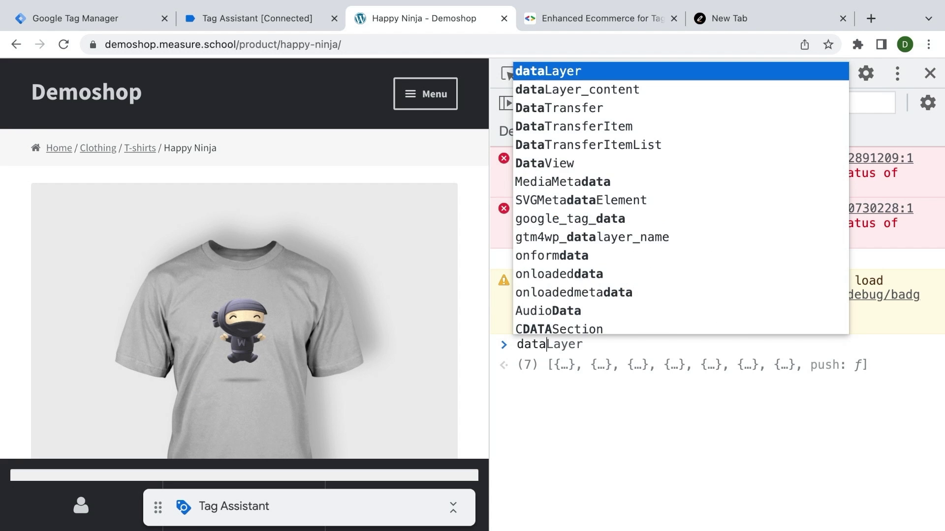
key(Return)
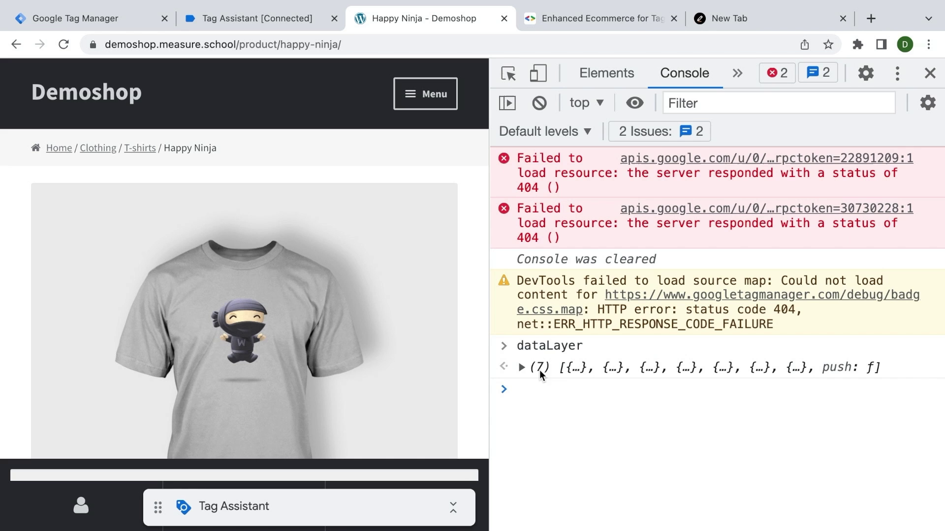
click(521, 367)
scroll(520, 374, down, 2)
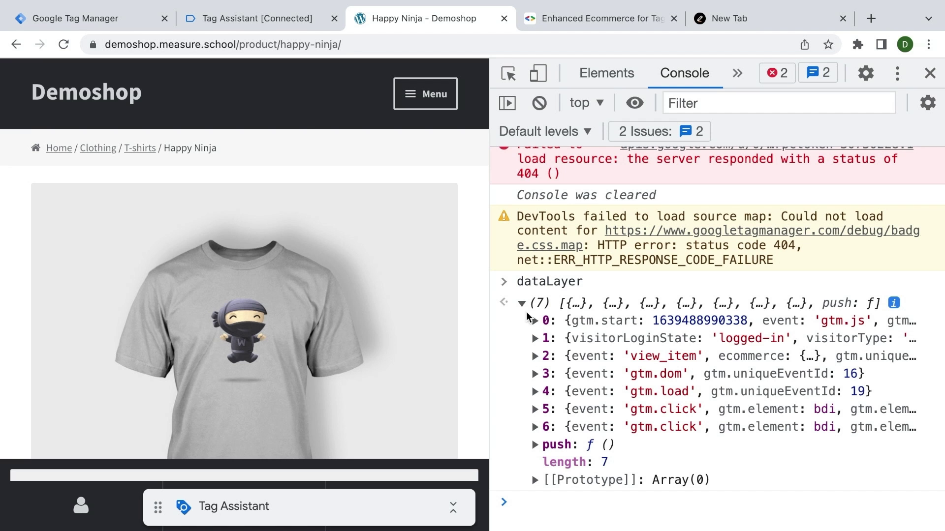
In Tag Assistant, view DOM Ready's variables: dlv - product price 18, cjs - half price 9
click(223, 17)
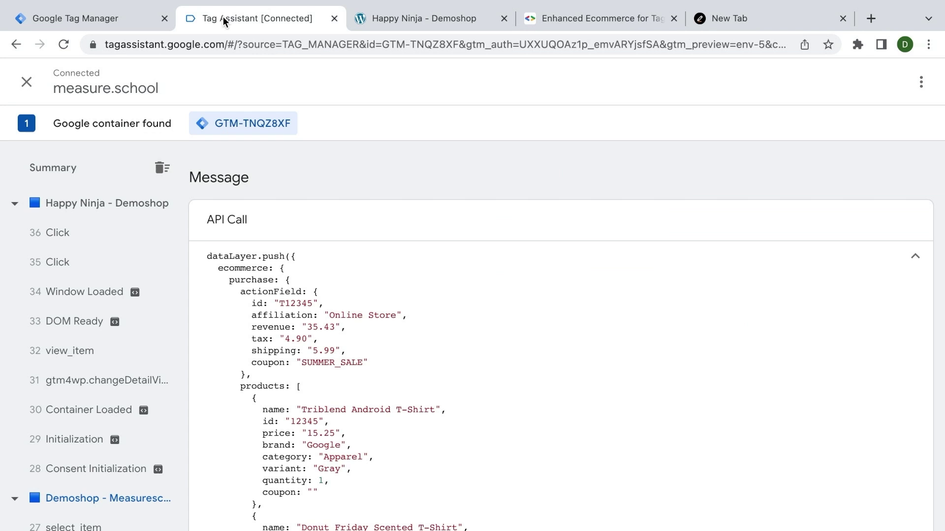
click(71, 329)
click(463, 333)
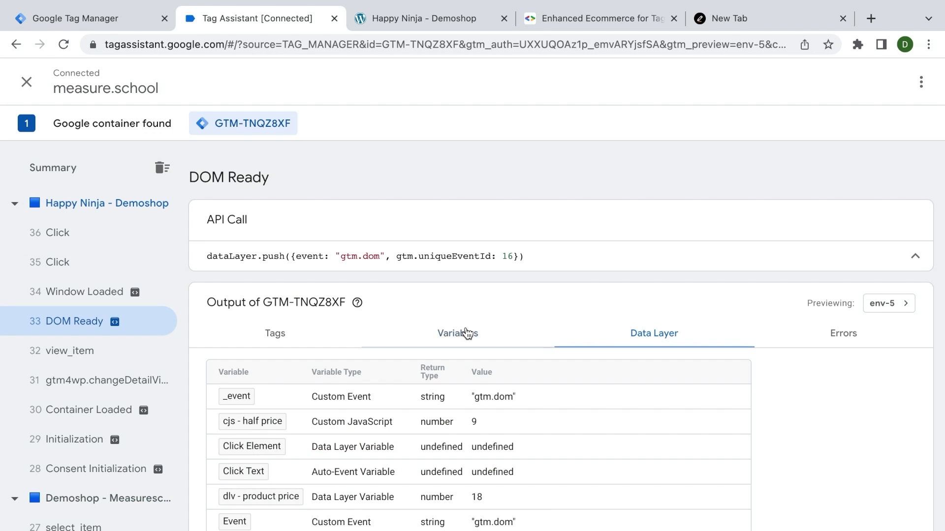
scroll(470, 330, down, 3)
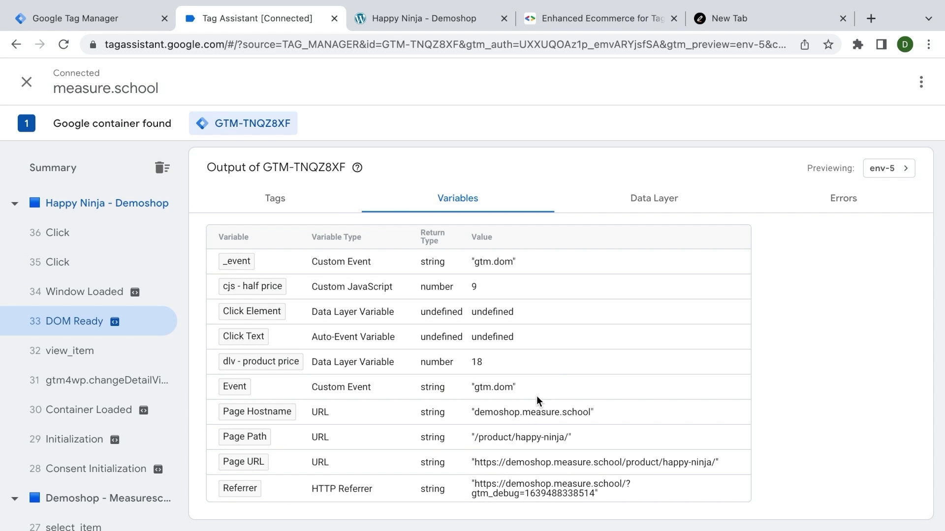
Run google_tag_manager["GTM-TNQZ8XF"] in the Demoshop console to print the container object
click(405, 17)
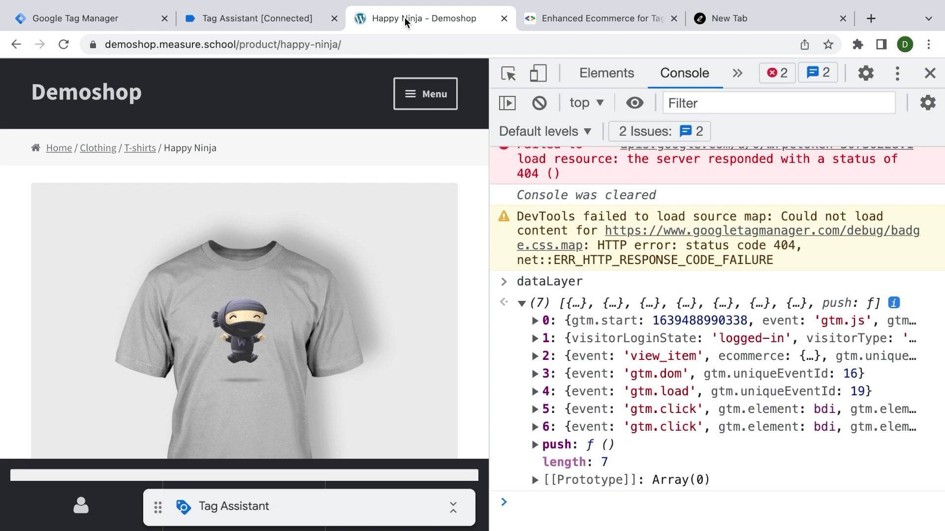
click(570, 499)
text(google)
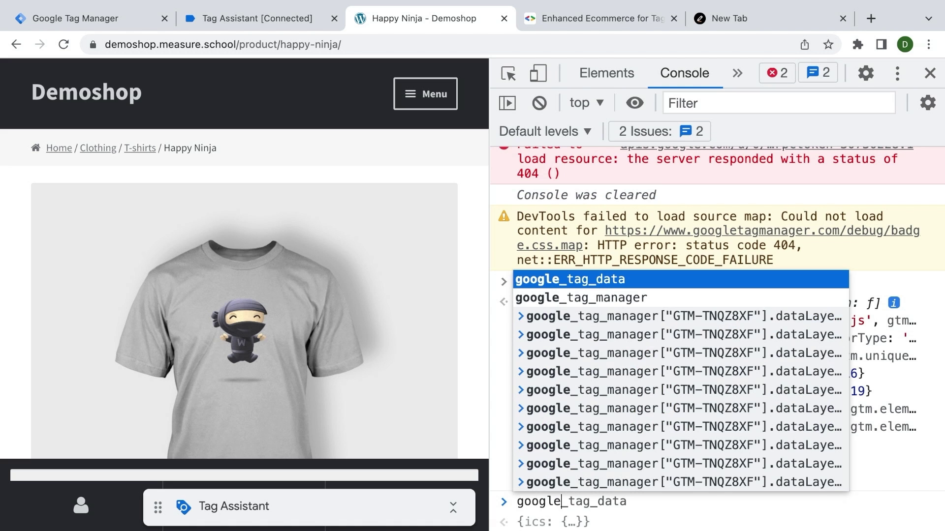
text(_tag_manage)
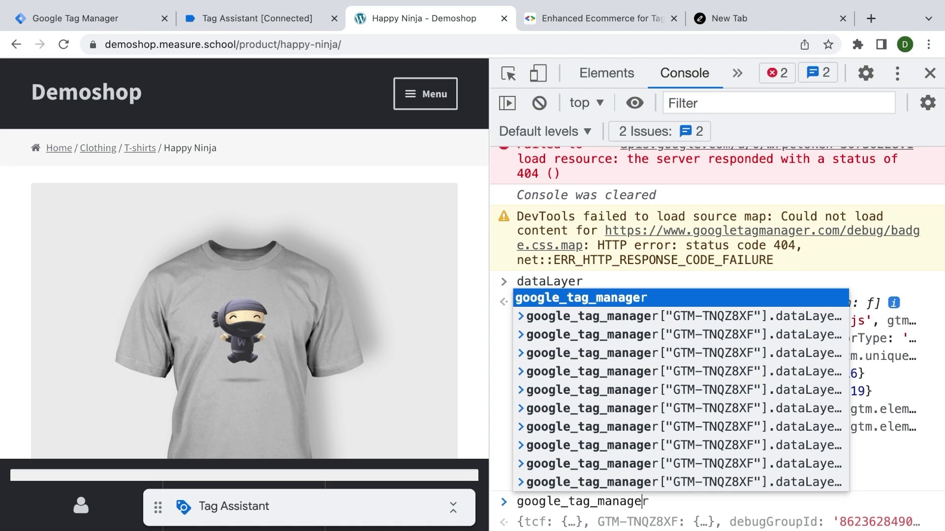
text(r[)
key(Escape)
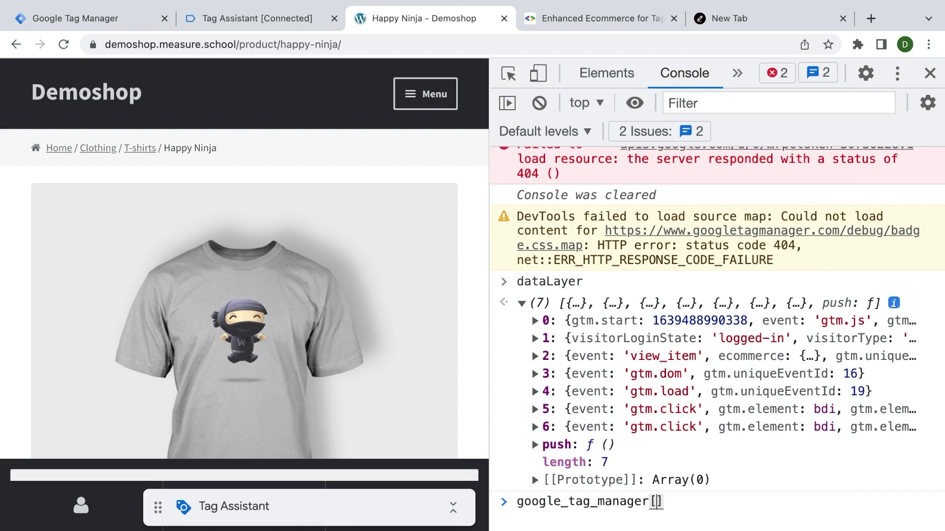
click(128, 22)
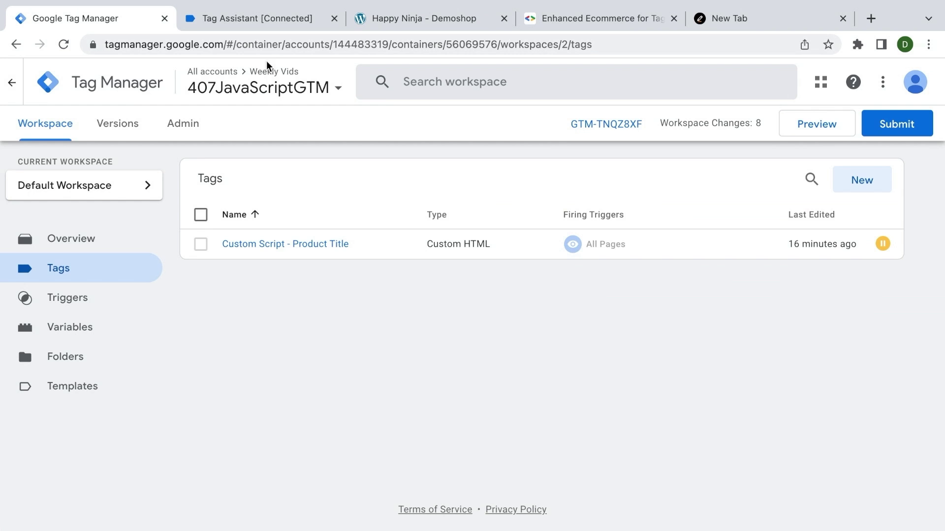
click(261, 23)
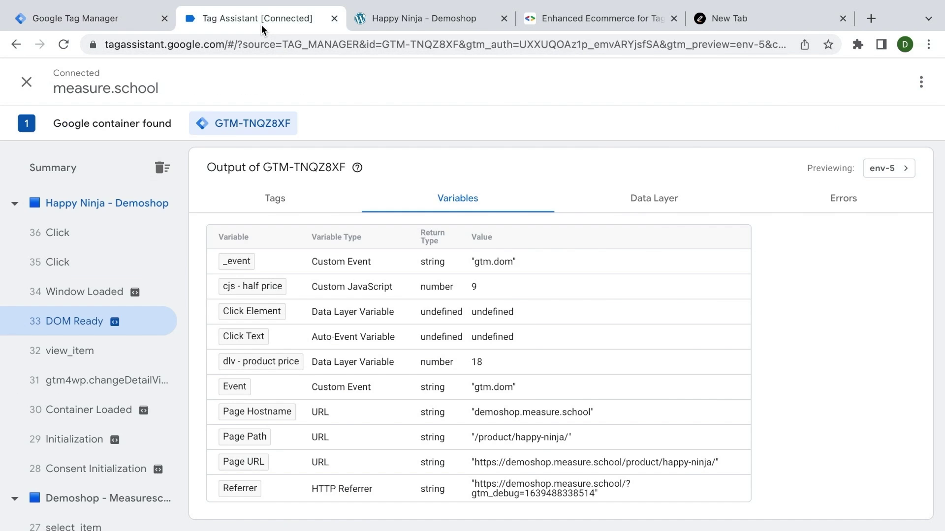
click(379, 19)
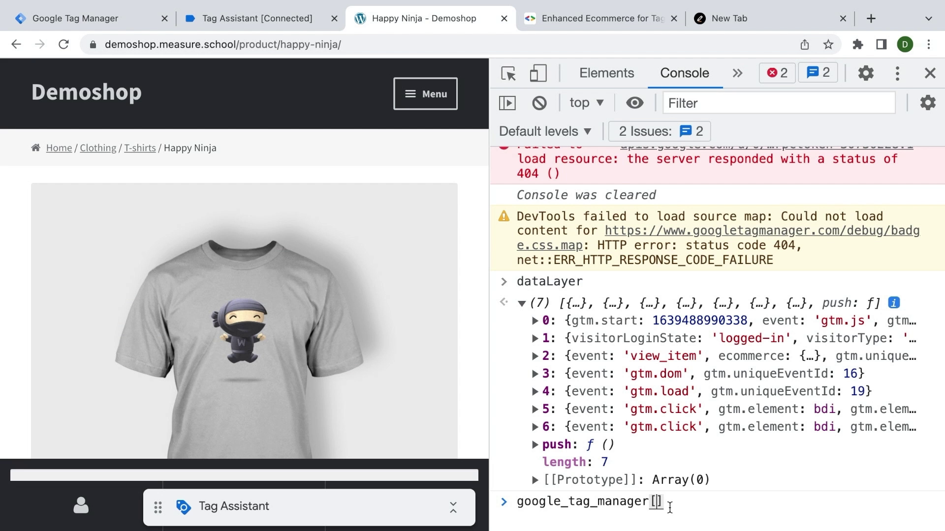
text(")
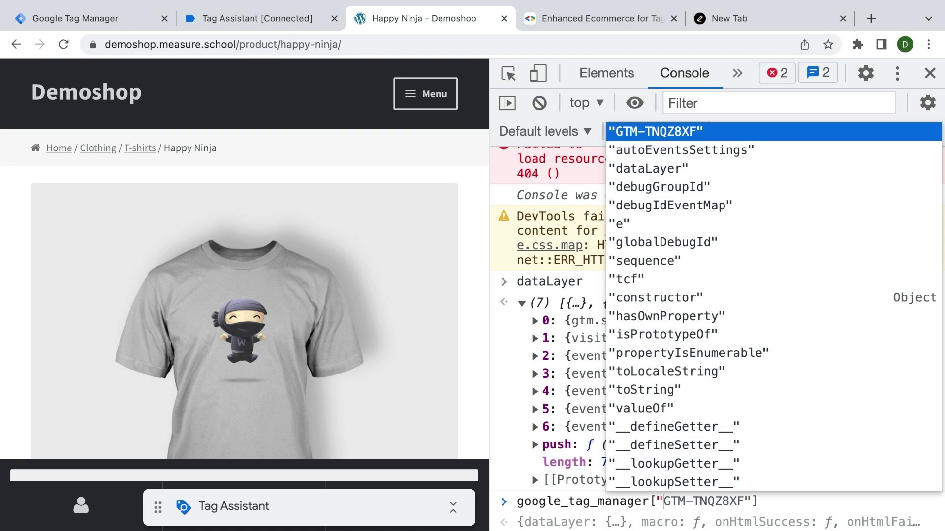
key(Tab)
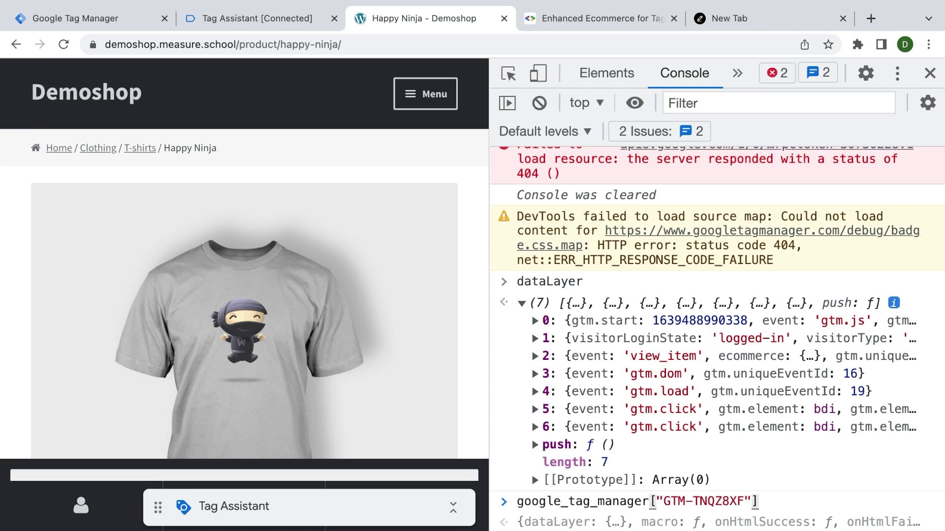
key(Return)
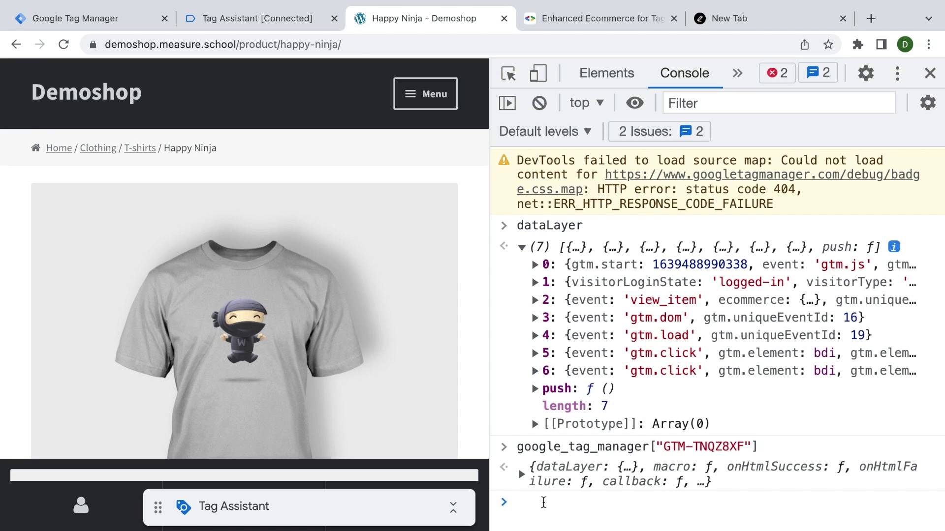
Recall the container command and append .dataLayer.get(" to begin a dataLayer lookup
key(Up)
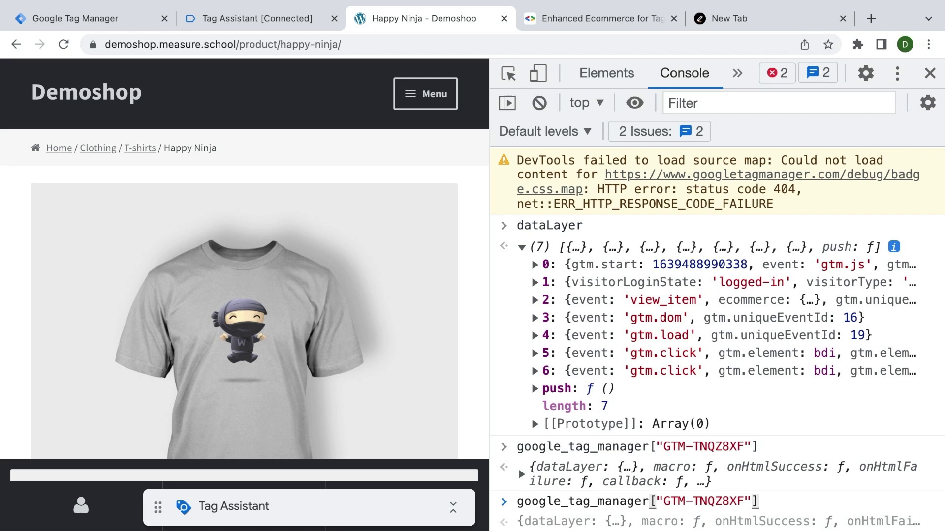
text(.dataLayer)
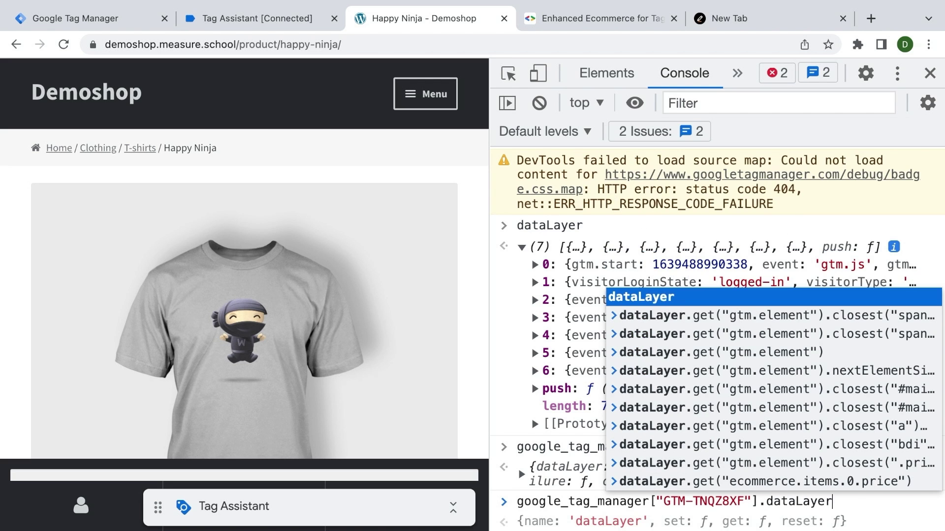
text(.get(")
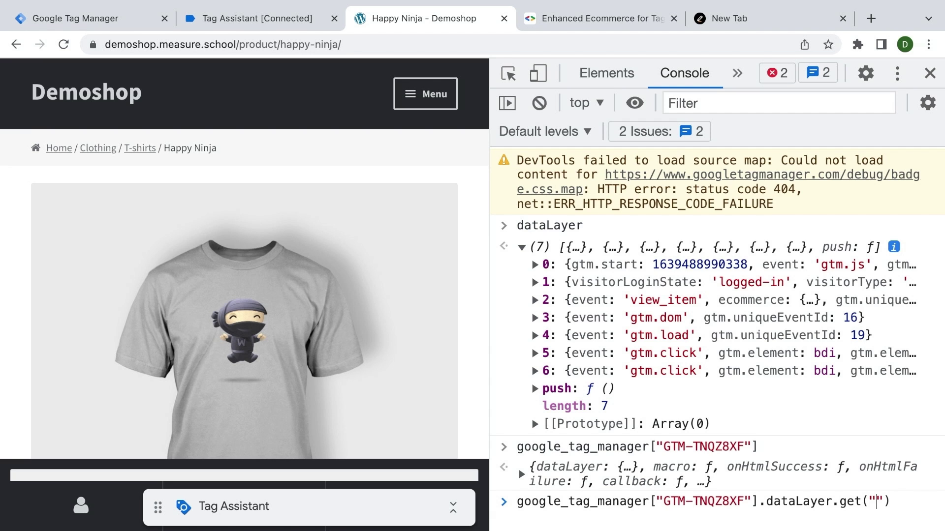
Create a new untitled Data Layer Variable with its key name left empty, then return to the Demoshop console
click(46, 20)
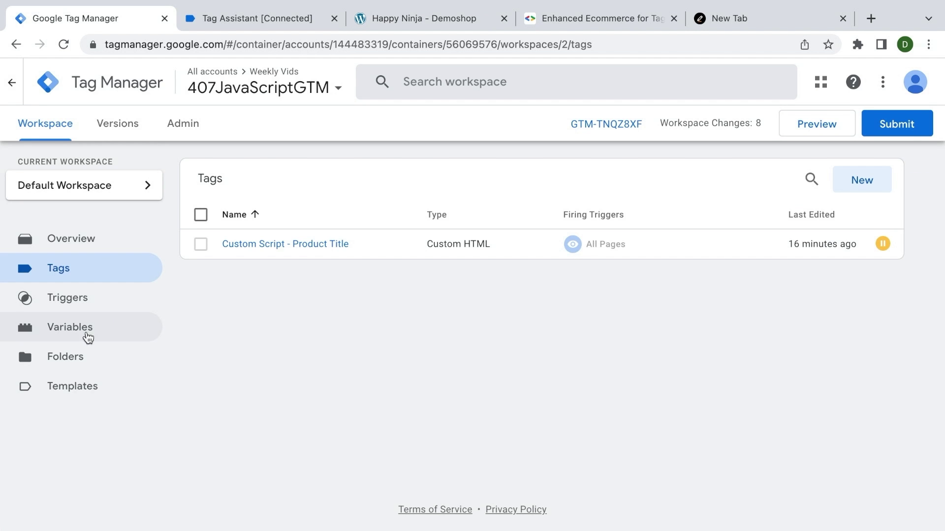
click(66, 351)
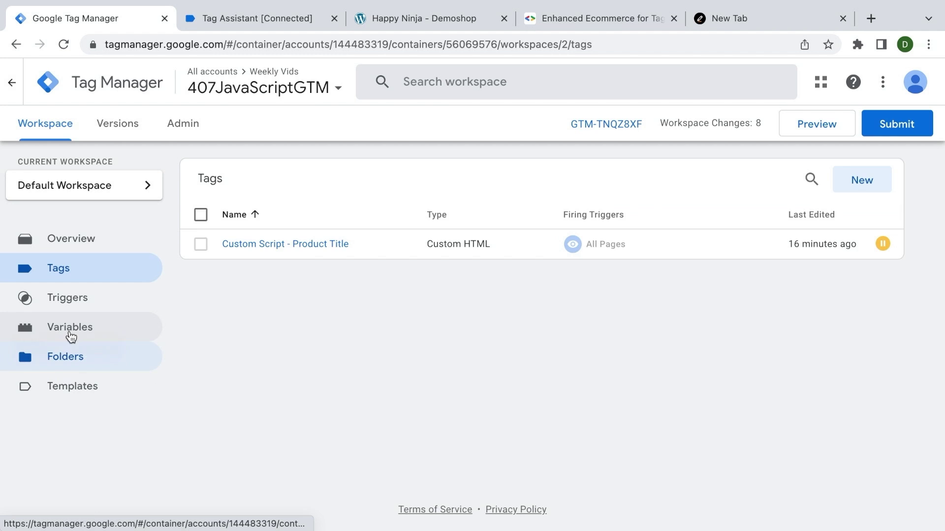
click(71, 337)
scroll(679, 340, down, 3)
click(859, 335)
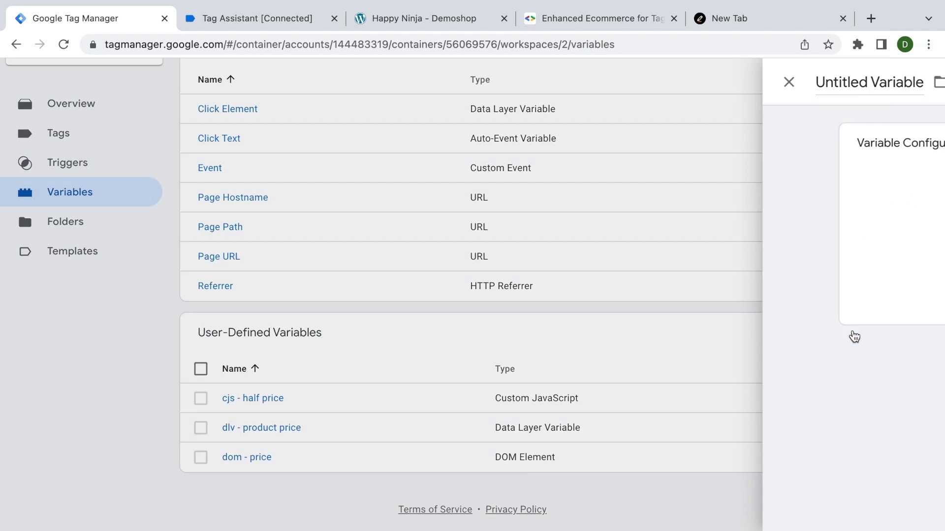
click(637, 226)
scroll(605, 339, down, 1)
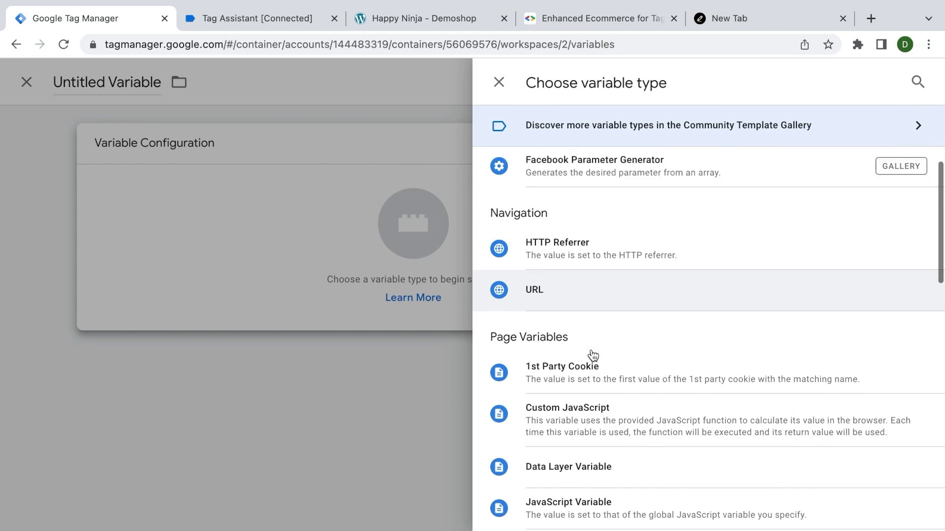
scroll(593, 355, down, 2)
click(597, 369)
click(265, 300)
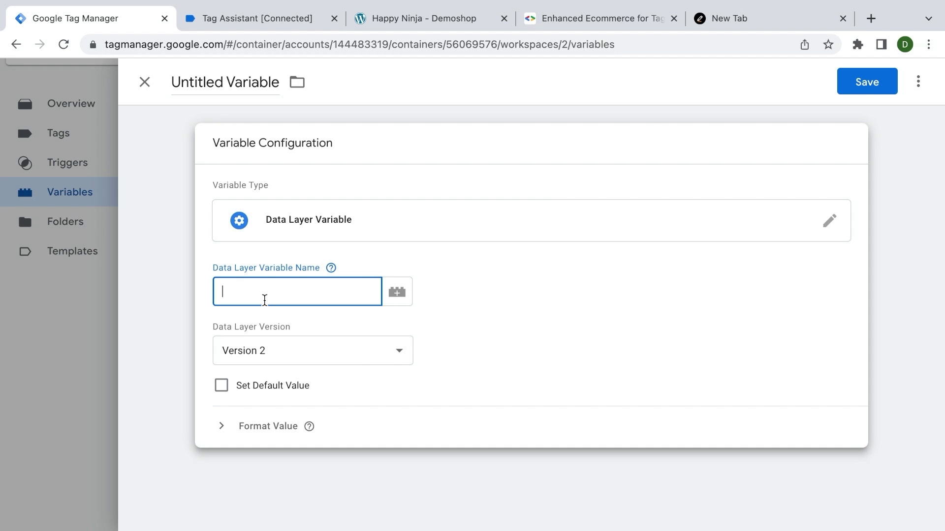
click(446, 19)
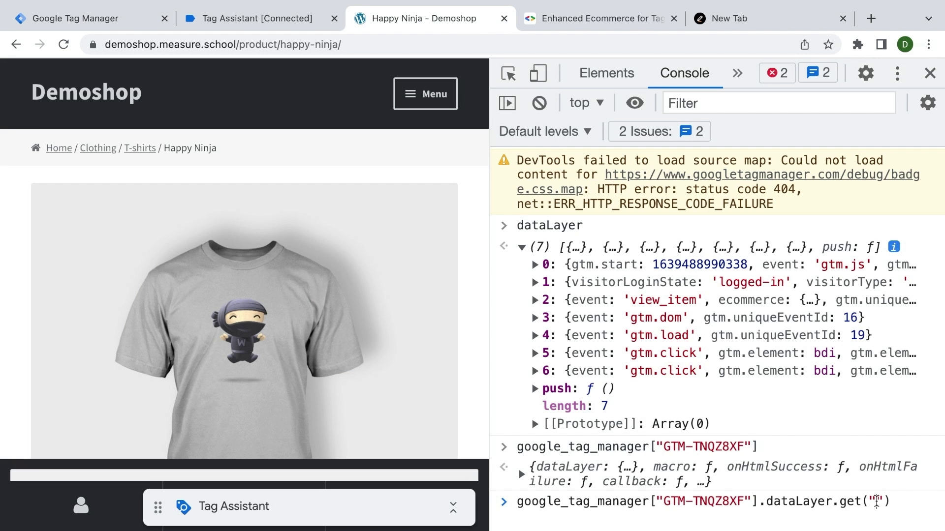
Inspect the 36 Click event's data layer: ecommerce currencyCode USD and Happy Ninja's price 18
click(282, 21)
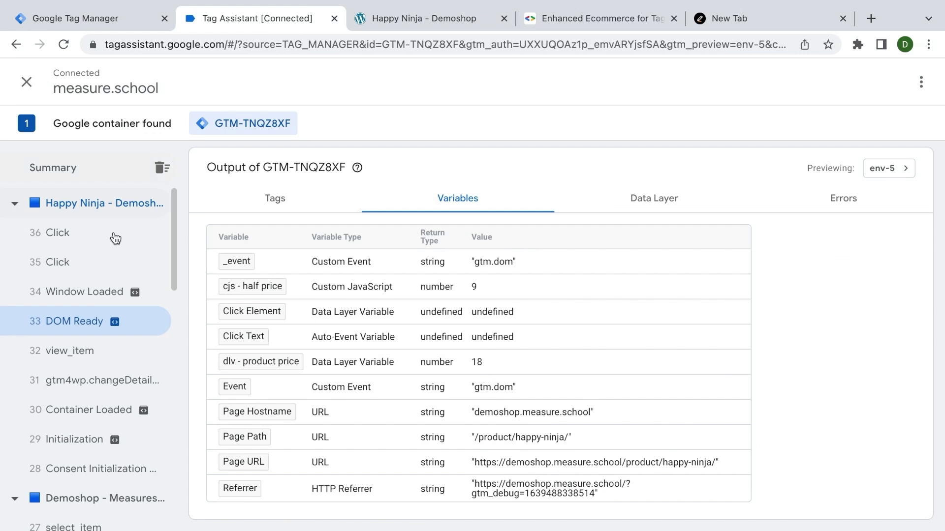
click(115, 236)
click(637, 199)
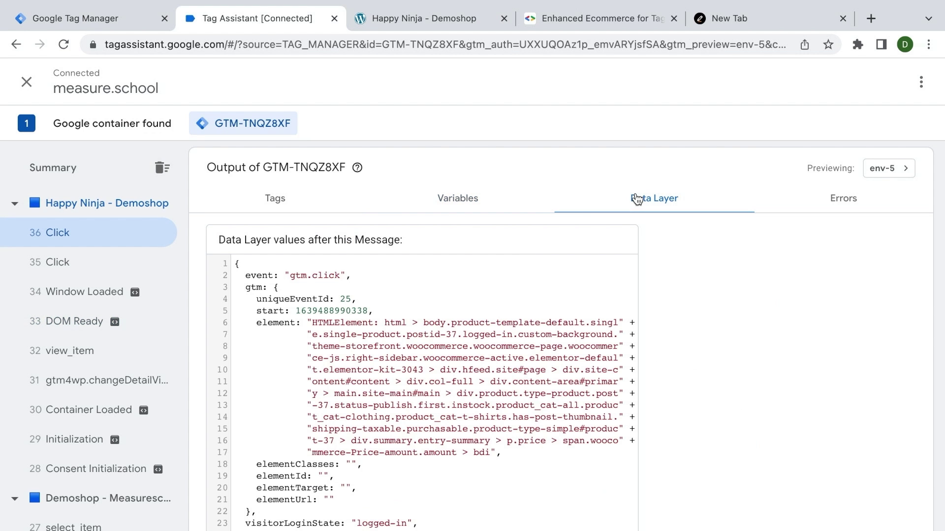
scroll(339, 313, down, 10)
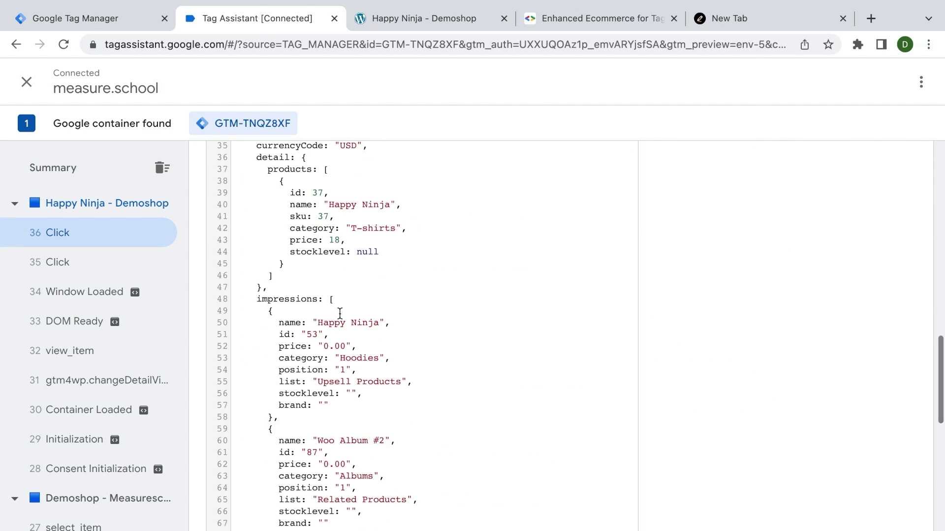
scroll(340, 313, up, 5)
scroll(339, 313, down, 3)
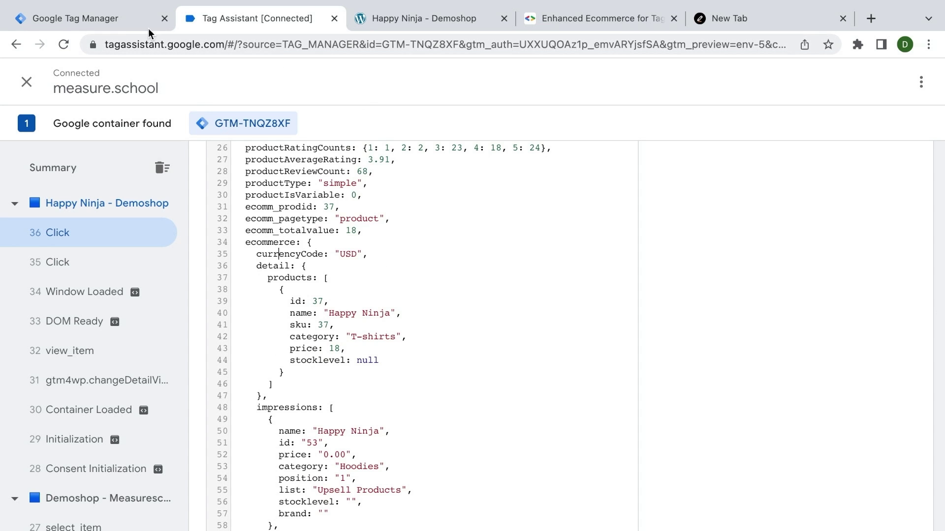
click(118, 23)
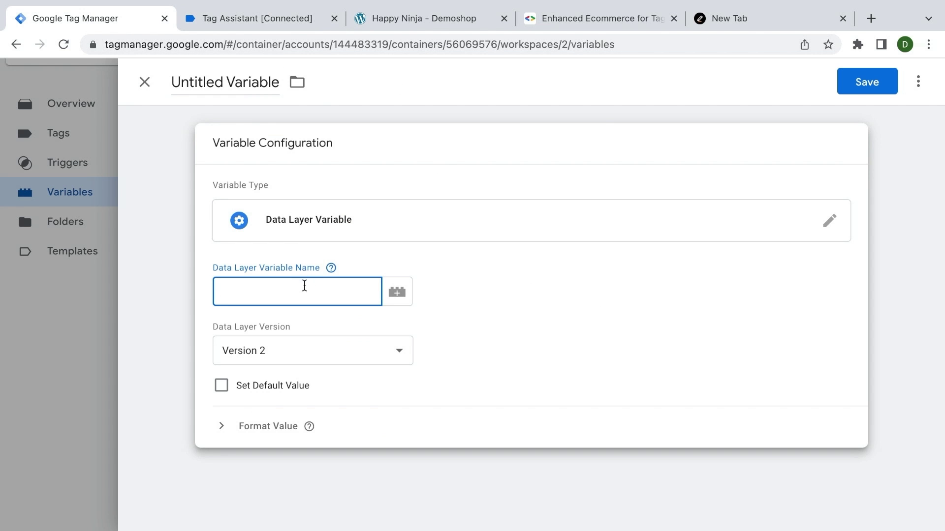
click(188, 26)
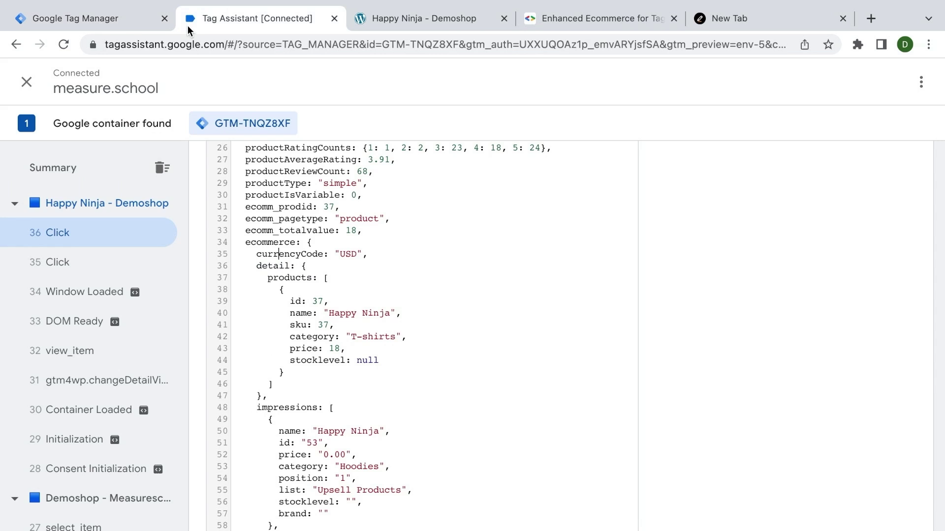
Complete the console lookup as dataLayer.get("ecommerce.currencyCode") so it returns 'USD'
click(467, 21)
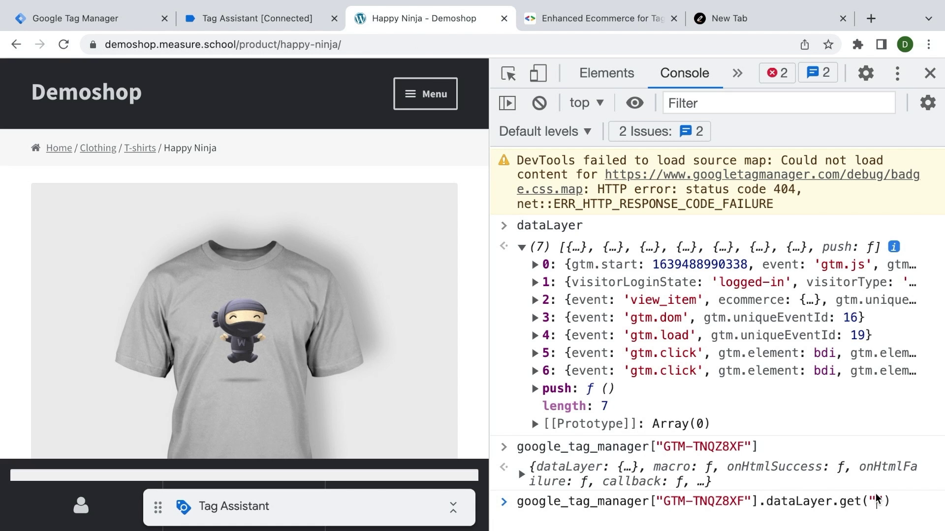
text(ecommerce.)
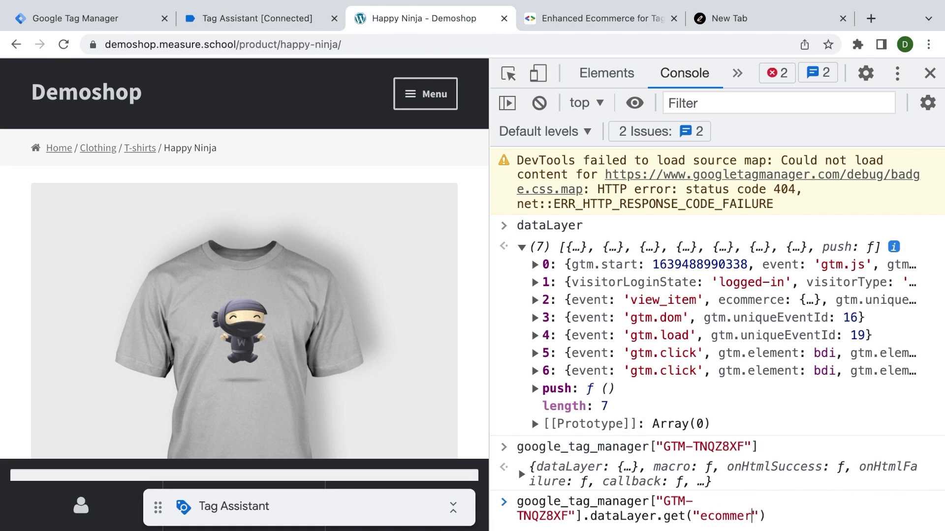
text(currencyC)
text(ode)
key(Return)
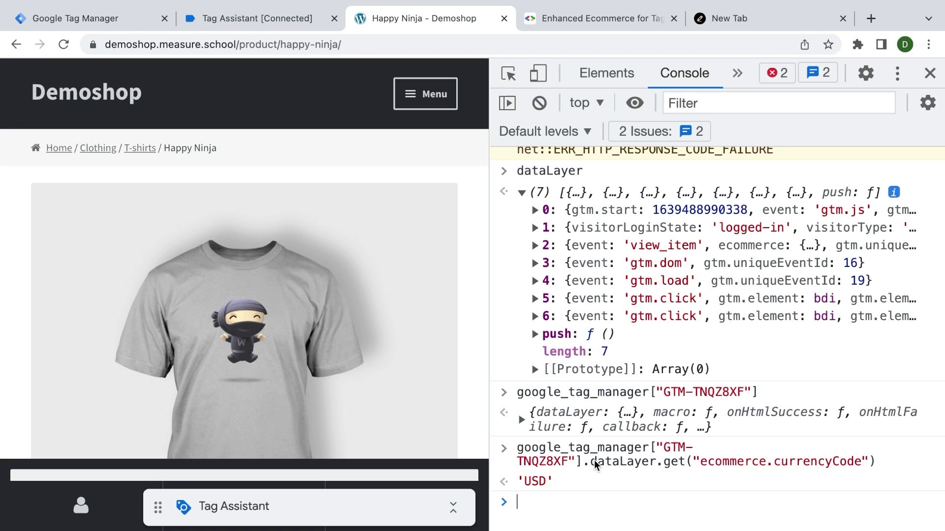
drag(715, 462, 750, 462)
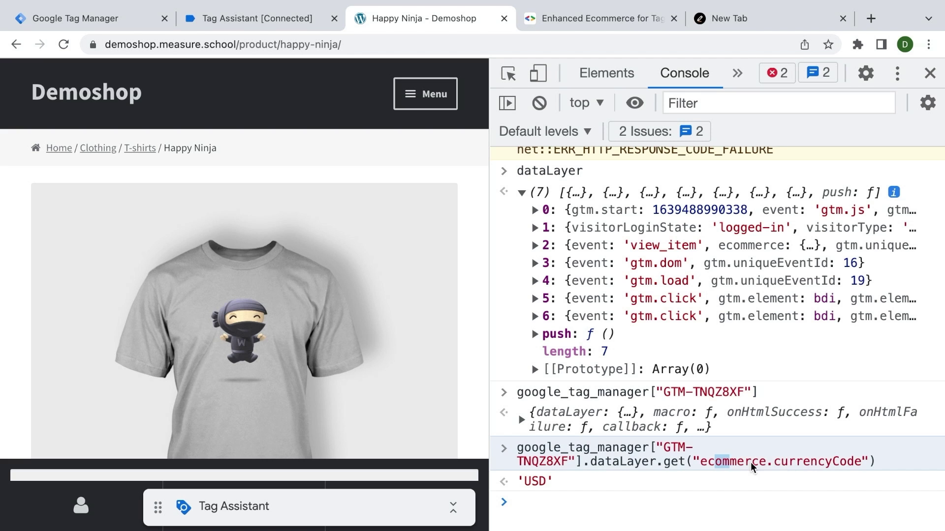
click(700, 451)
Discard the untitled variable and review the {{dlv - product price}} reference in cjs - half price
click(83, 24)
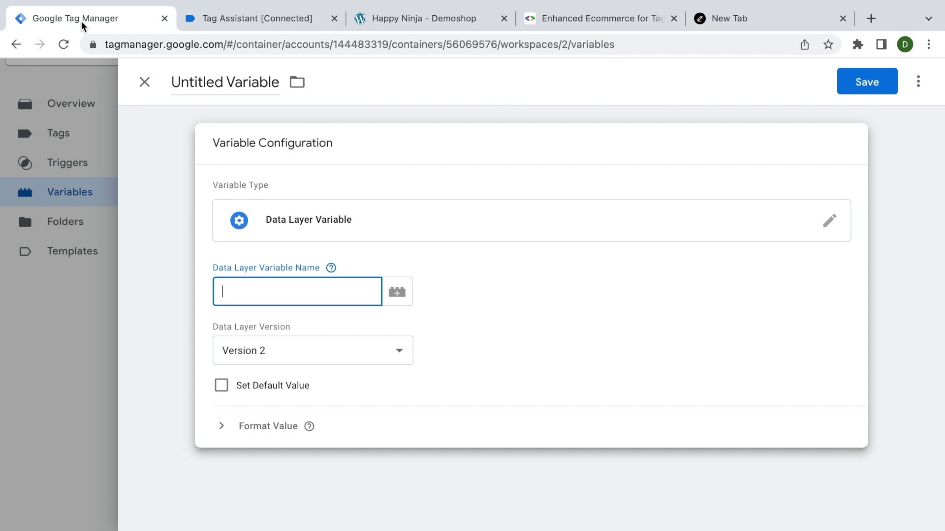
click(58, 344)
click(664, 244)
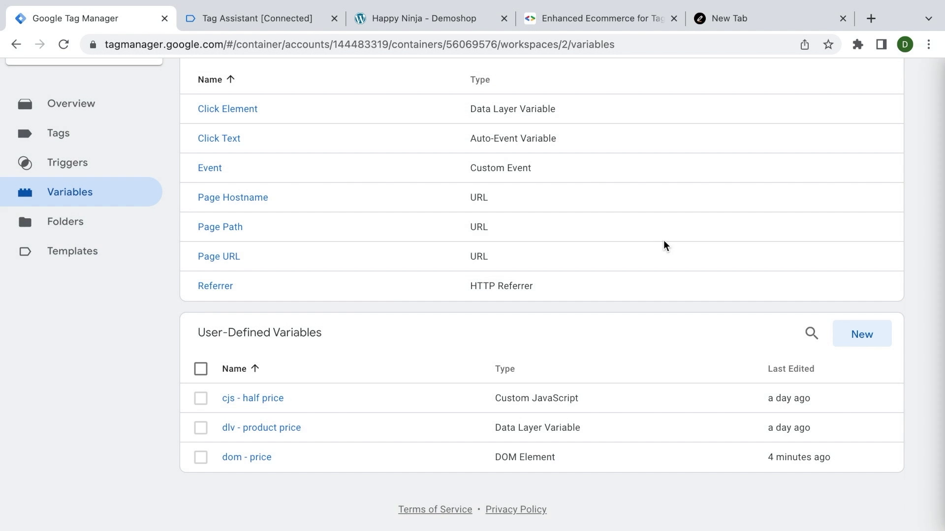
click(253, 406)
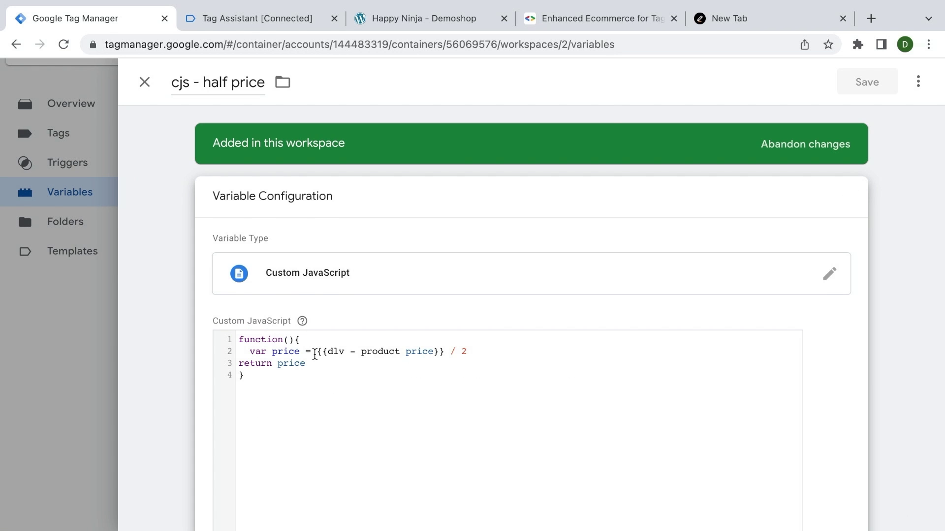
drag(315, 354, 444, 355)
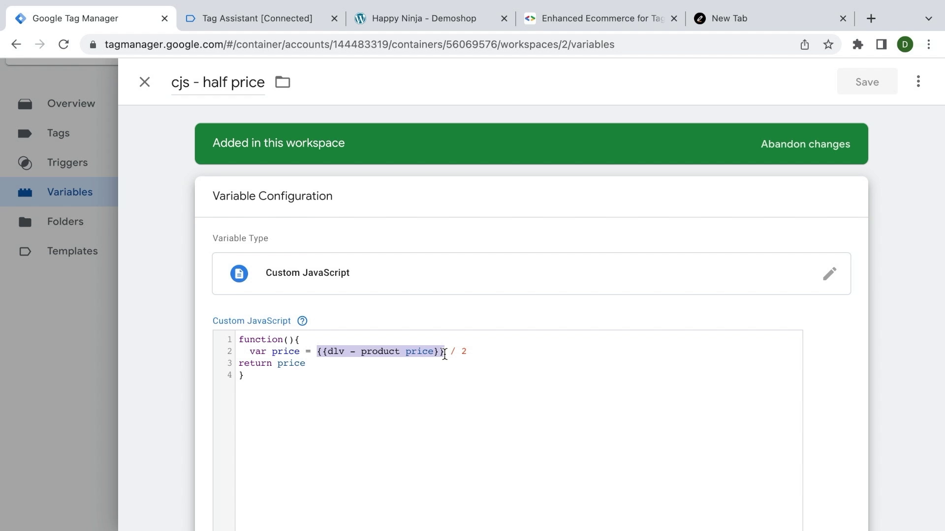
click(143, 83)
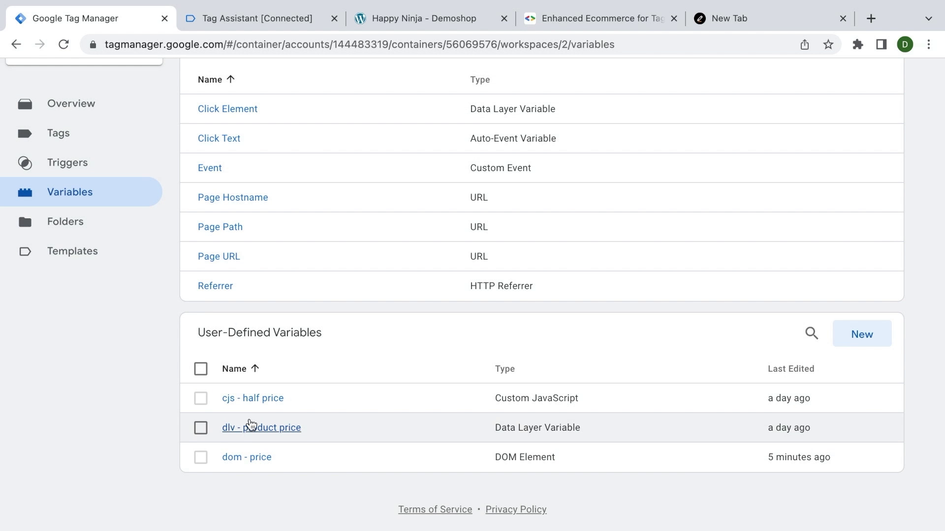
Copy the ecommerce.items.0.price key from dlv - product price, then reopen cjs - half price's code
click(251, 425)
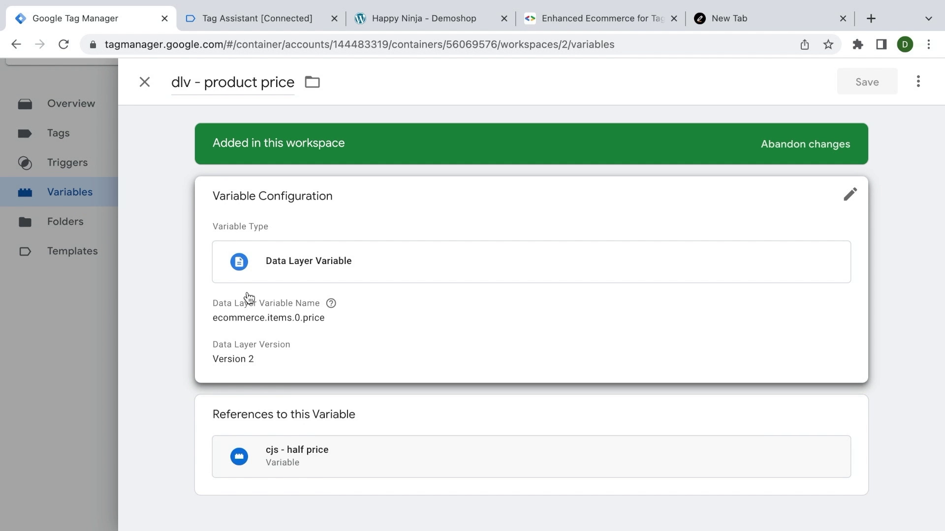
click(249, 297)
triple_click(272, 344)
key(ctrl+c)
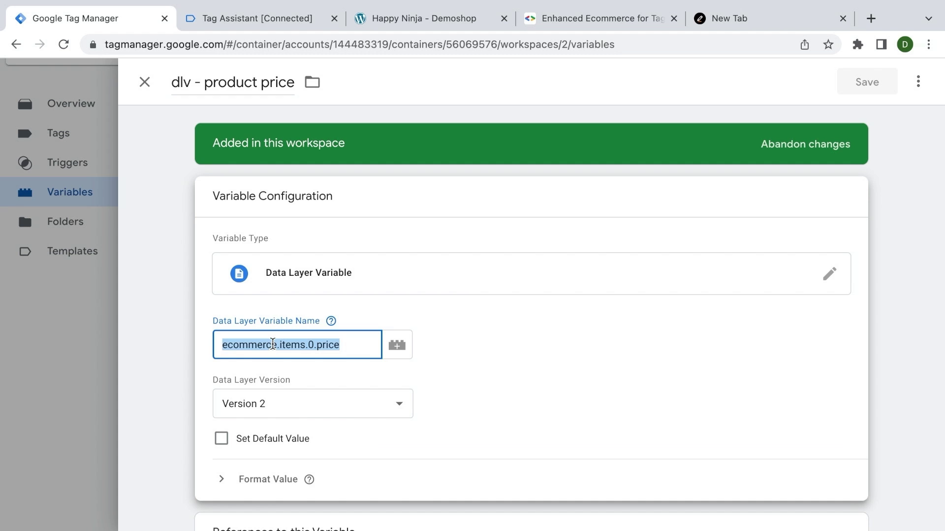
key(Escape)
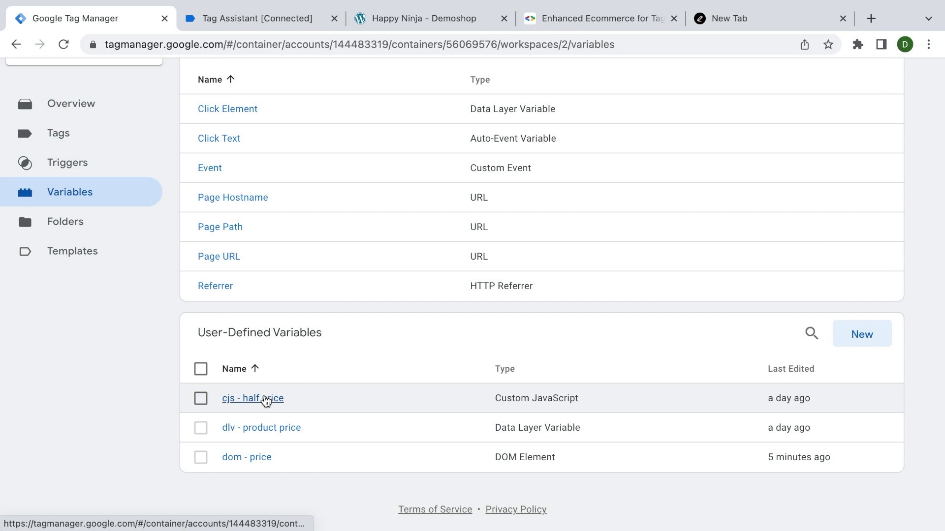
click(265, 400)
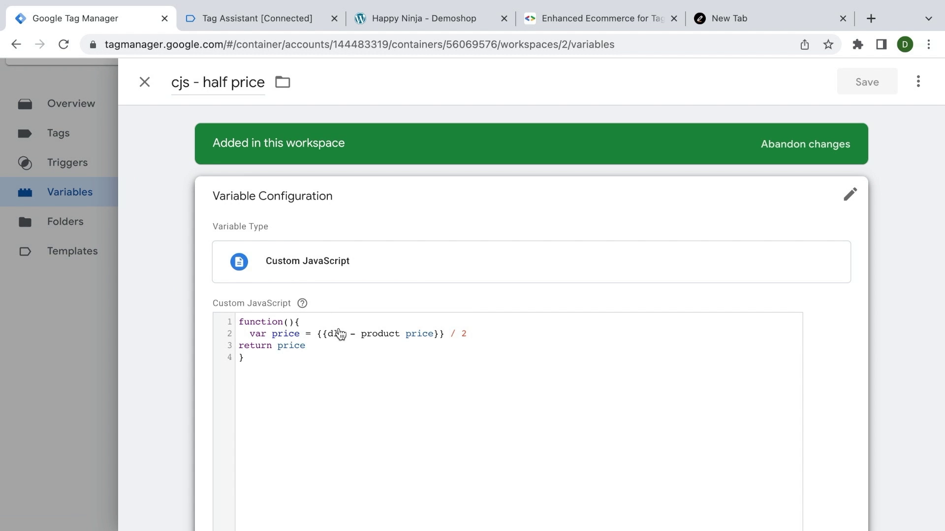
click(339, 334)
Abandon the partial google_tag_manager[ edit in cjs - half price by discarding the changes
drag(318, 351, 444, 349)
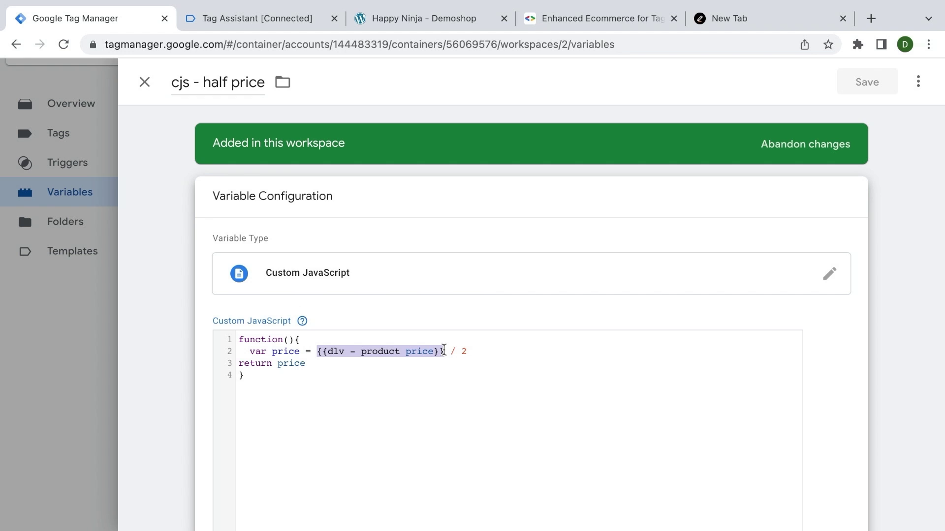
key(BackSpace)
text(google)
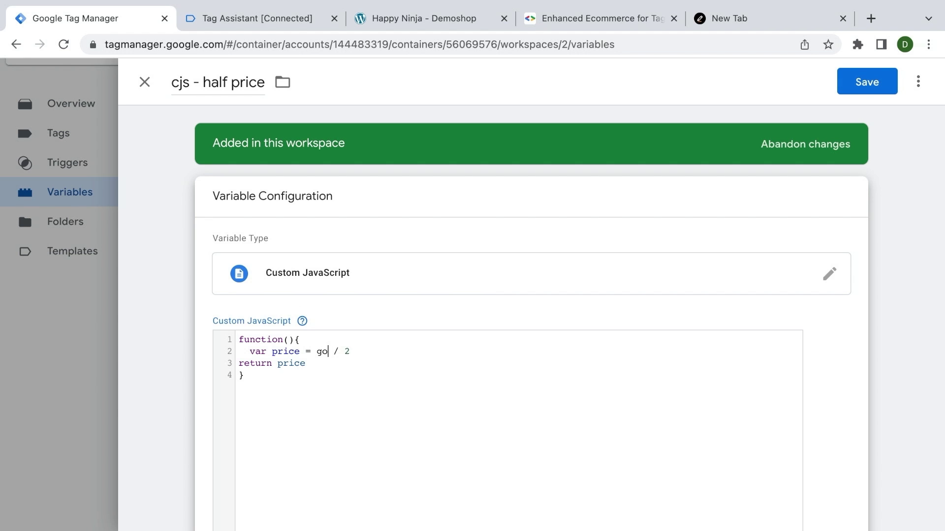
text(_tag_manager[])
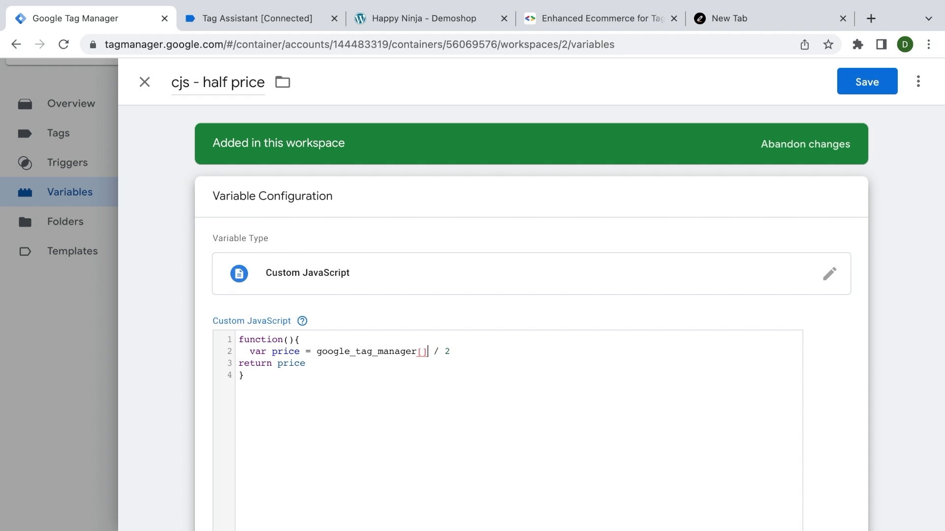
text({{)
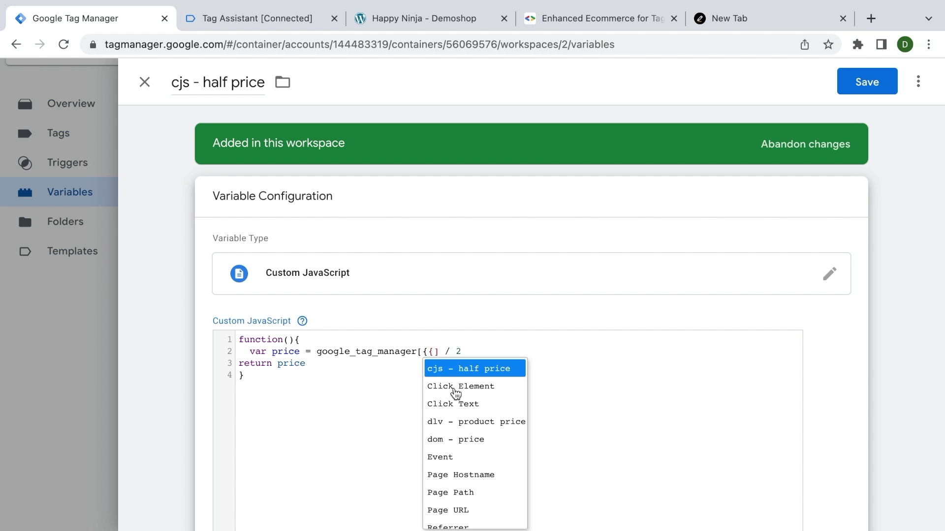
click(338, 418)
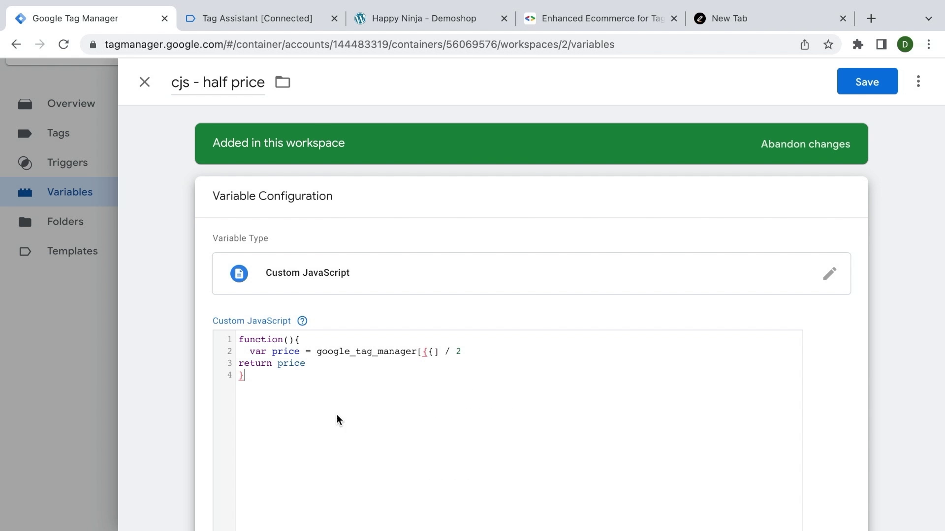
click(144, 82)
click(650, 243)
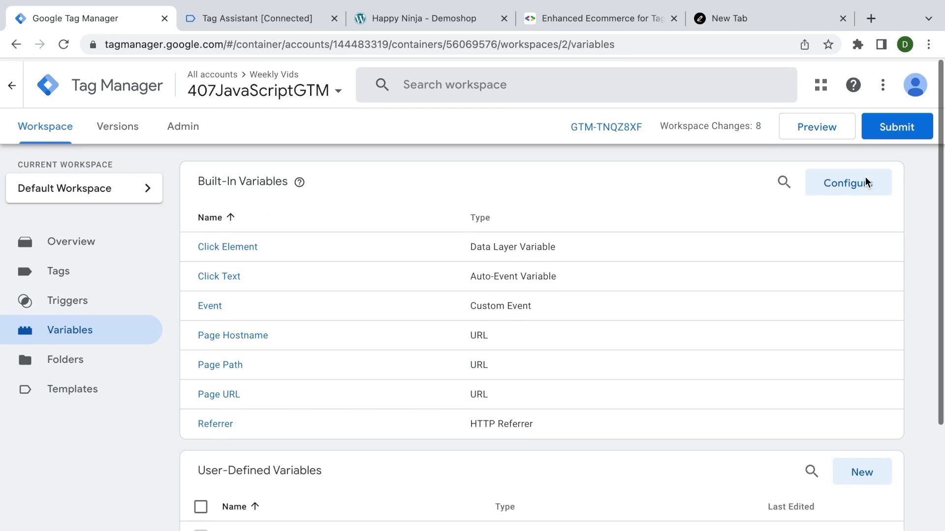
Enable the Container ID built-in variable
click(868, 176)
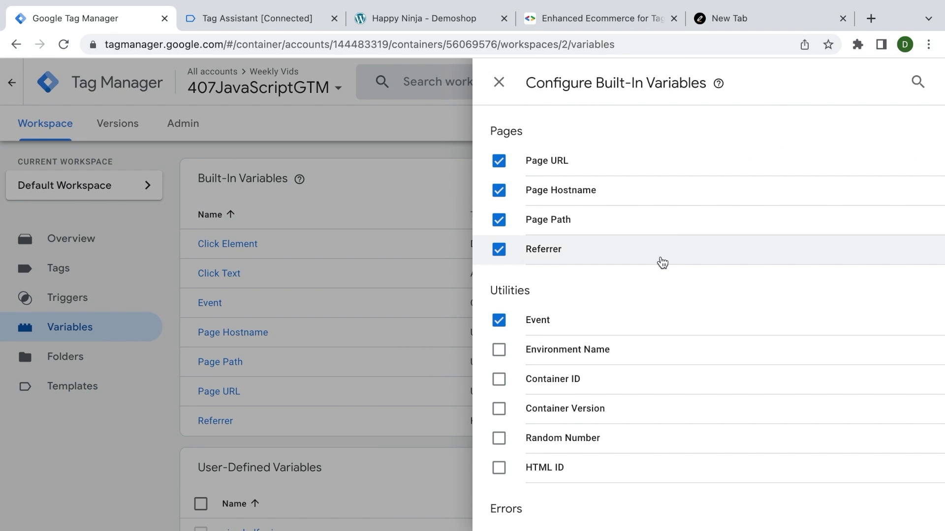
scroll(621, 309, down, 1)
click(533, 319)
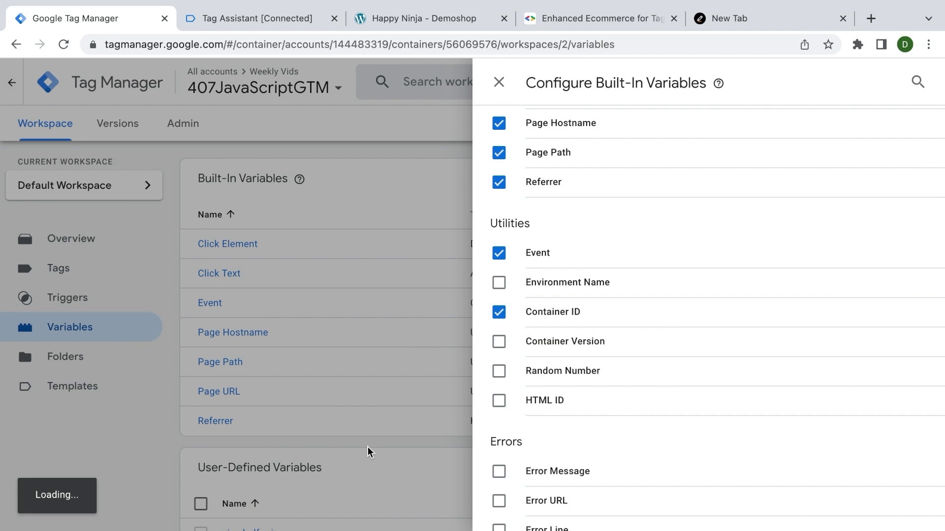
click(140, 435)
scroll(205, 394, down, 3)
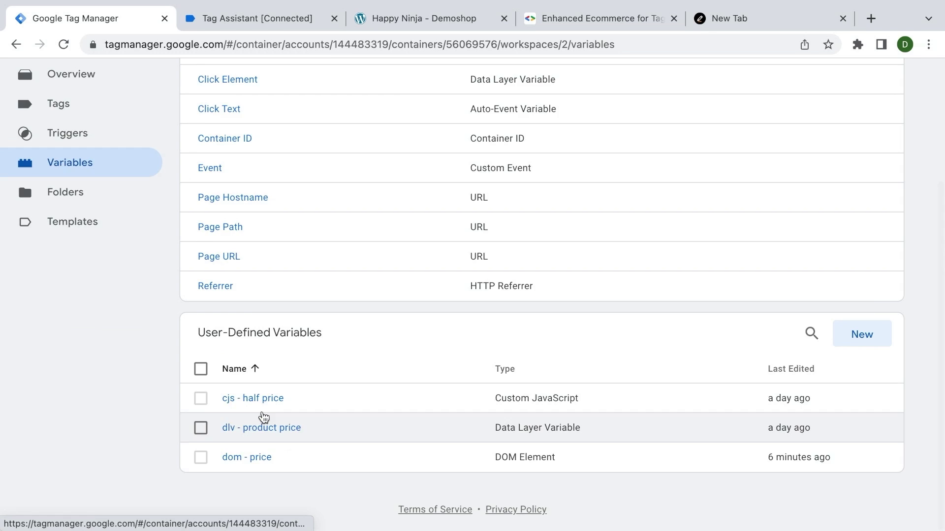
In cjs - half price, replace {{dlv - product price}} with google_tag_manager[{{Container ID}}]
click(254, 396)
click(422, 325)
drag(444, 351, 318, 351)
key(BackSpace)
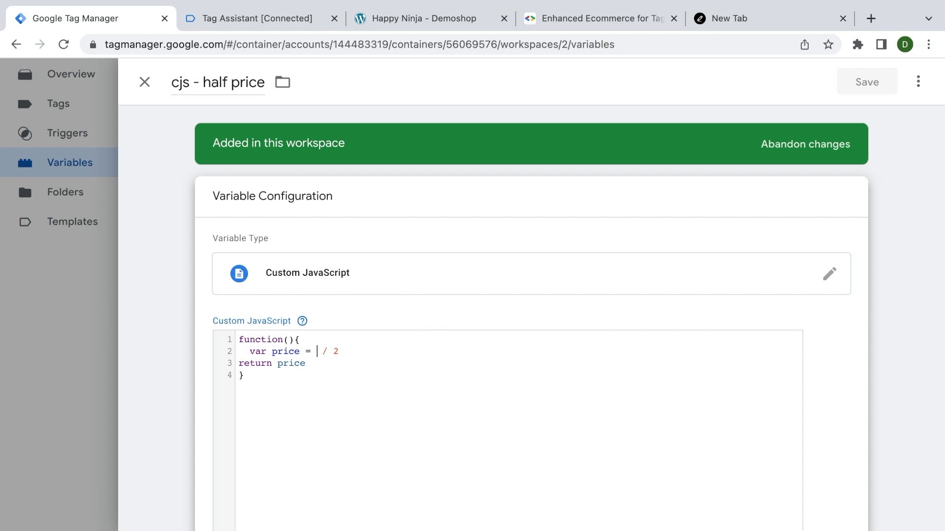
text(google)
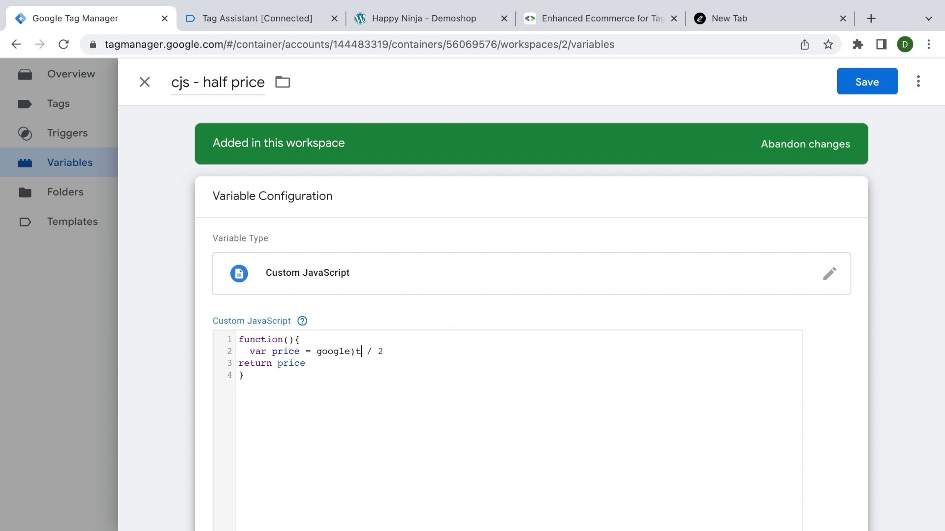
text(_tag_manager[{{)
key(Down)
key(Down)
key(Down)
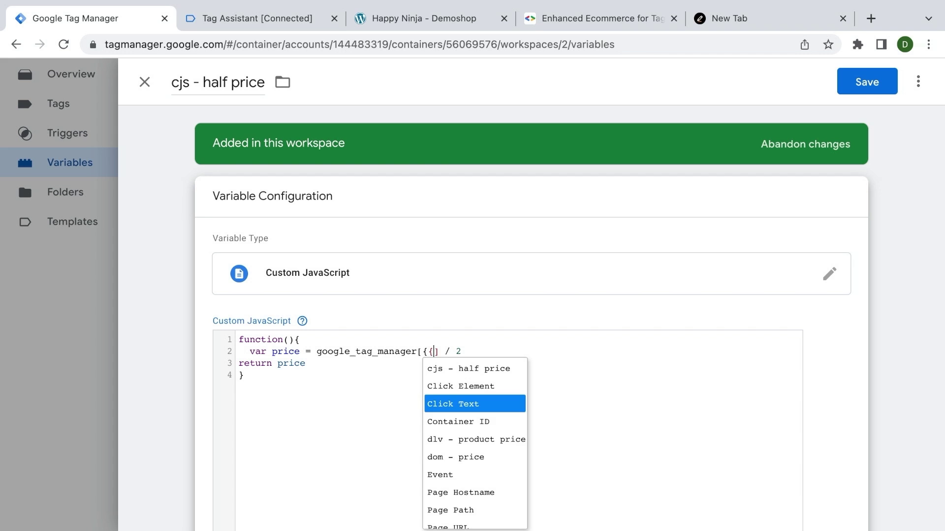
key(Return)
key(Right)
Finish the code as .dataLayer.get("ecommerce.items.0.price") / 2 and save the variable
text(.dataLayer.get)
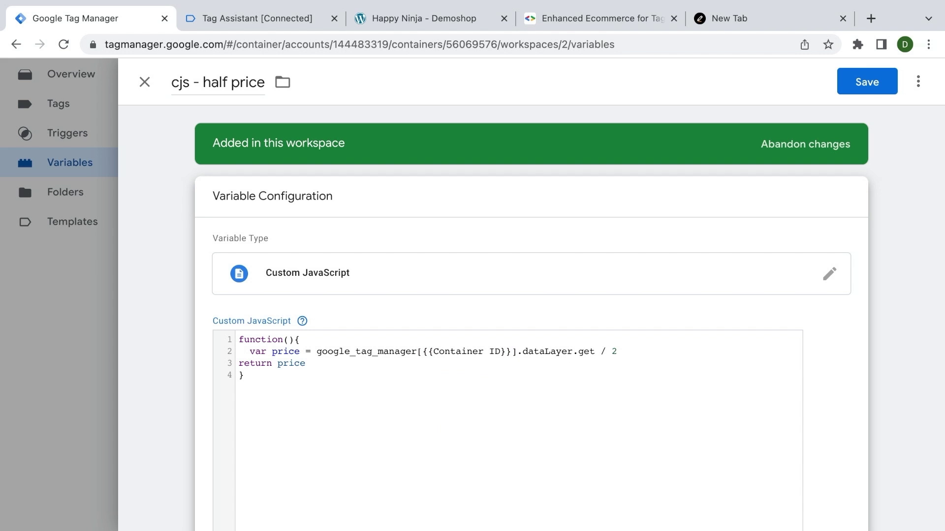
text(())
text(")
key(ctrl+v)
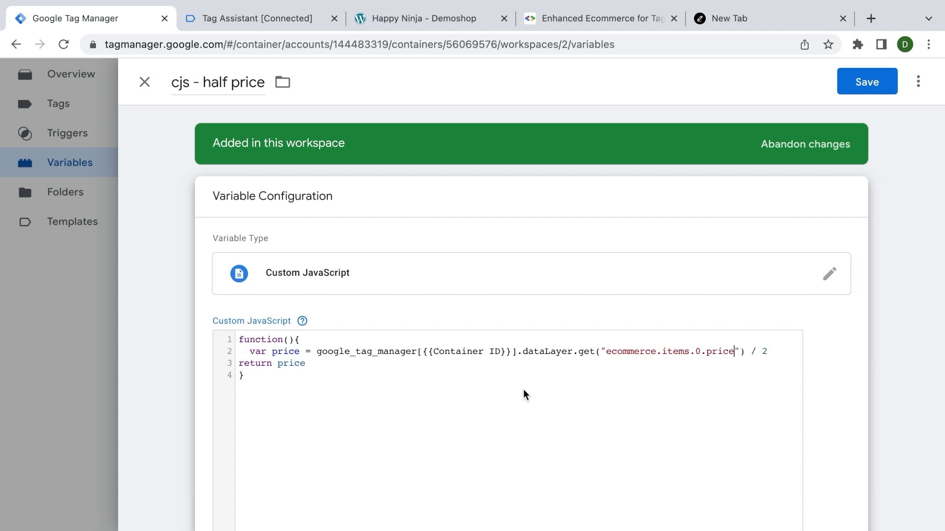
text(e)
key(BackSpace)
click(857, 80)
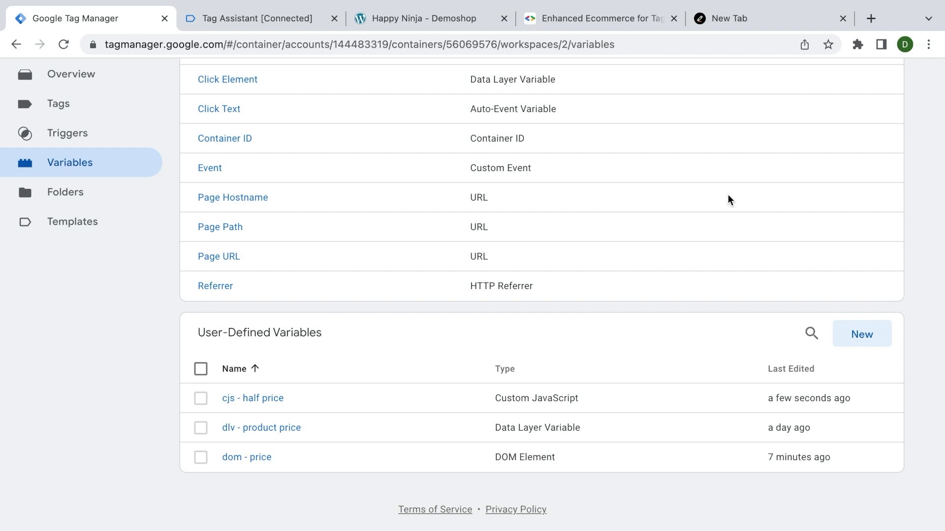
Highlight the google_tag_manager part of the console's currencyCode lookup on the Demoshop page
click(447, 19)
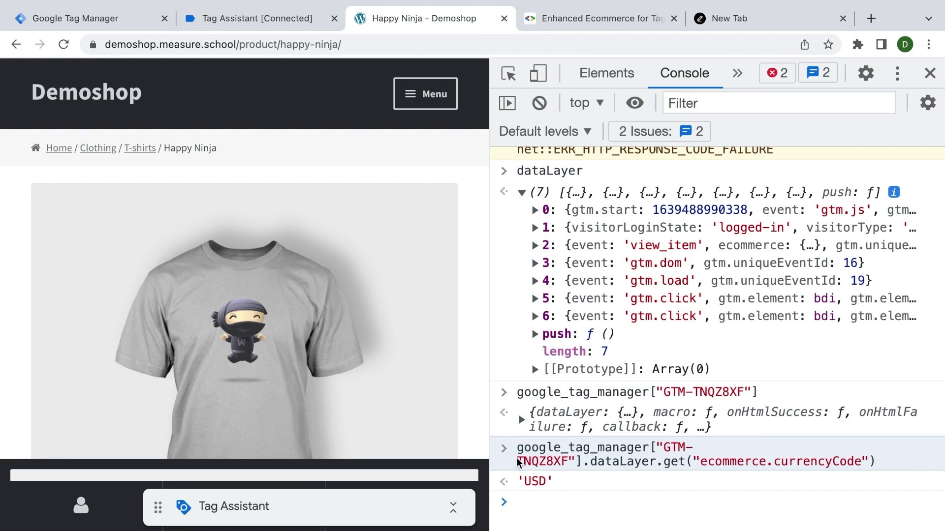
drag(518, 448, 652, 451)
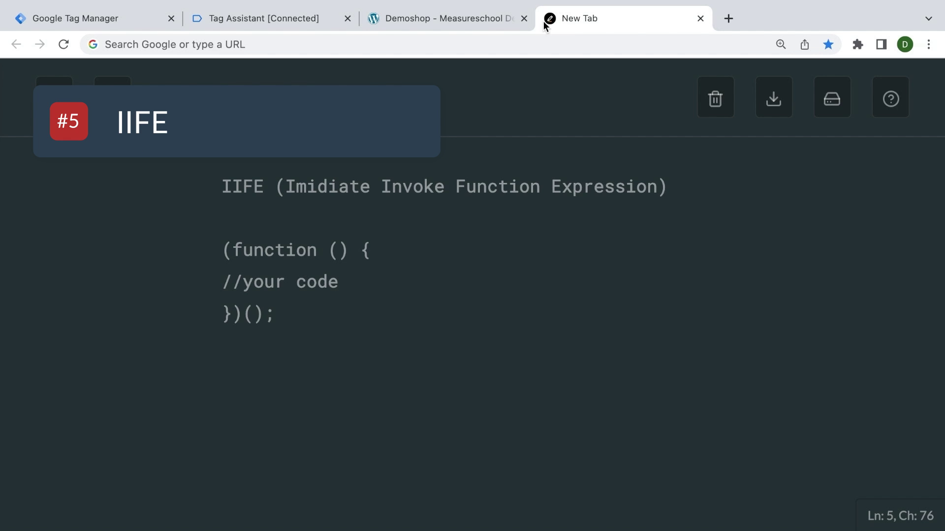
Select the three IIFE template lines in the notes, then bring up the Demoshop page's console
click(299, 314)
drag(299, 314, 209, 238)
key(ctrl+c)
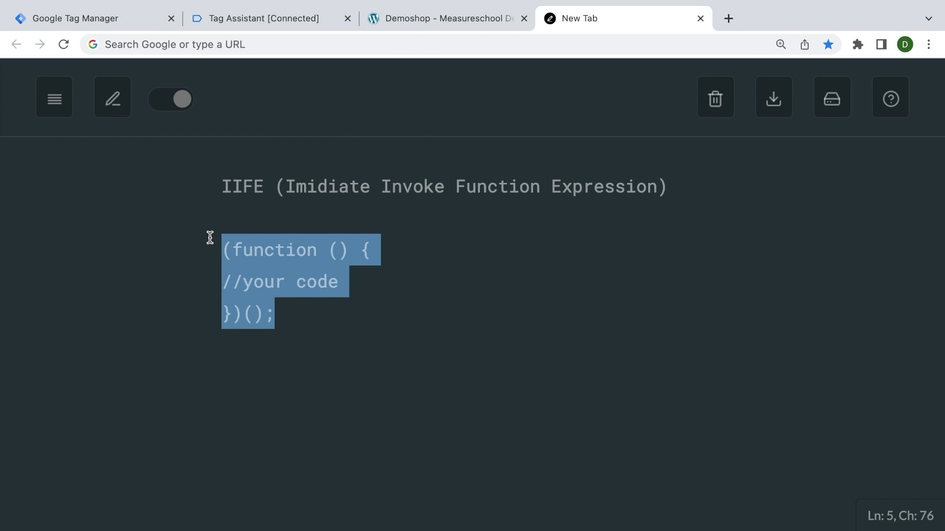
click(407, 21)
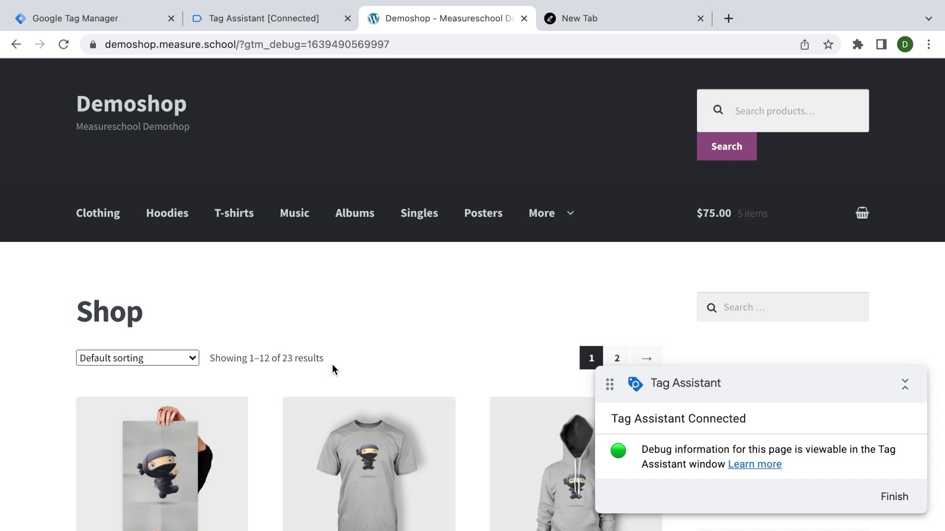
key(super+alt+j)
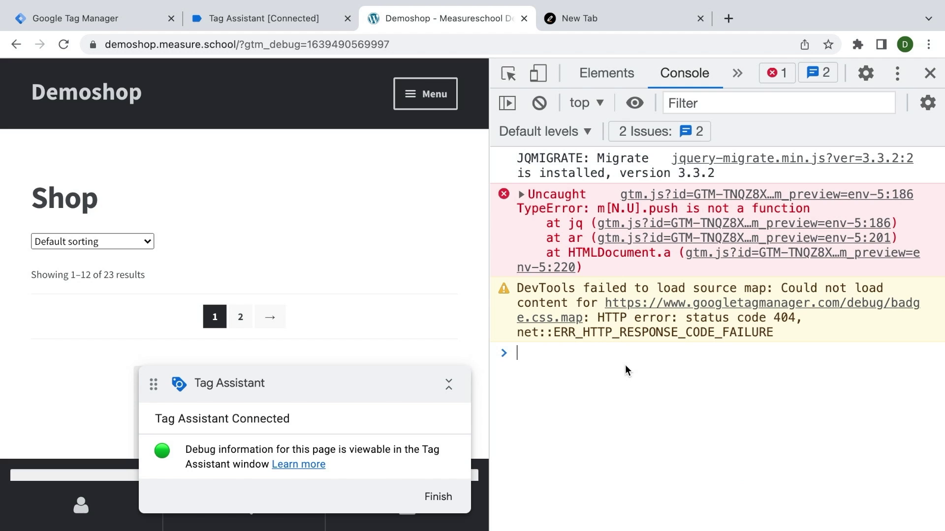
Run google_tag_manager and dataLayer in the console (now 'Hello'), then open the Custom Script - Product Title tag
text(google_)
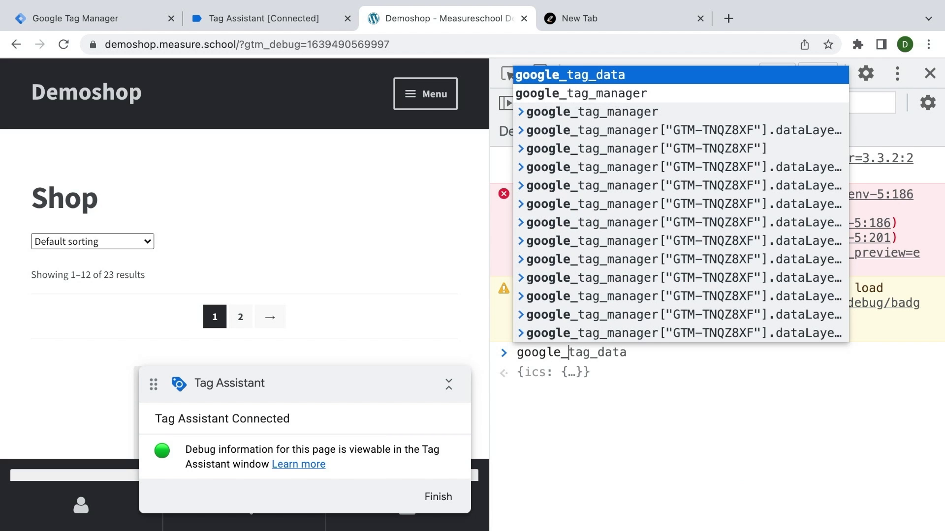
text(tag_ma)
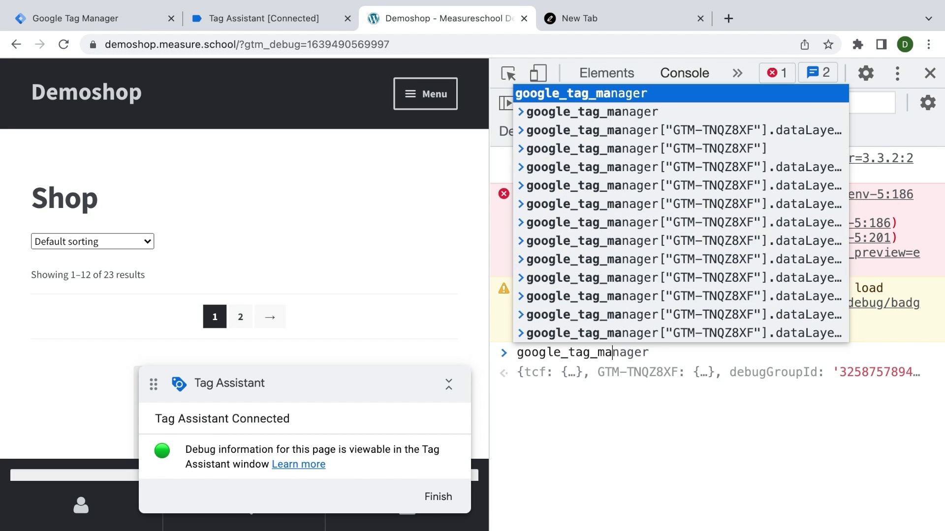
text(nager)
key(Return)
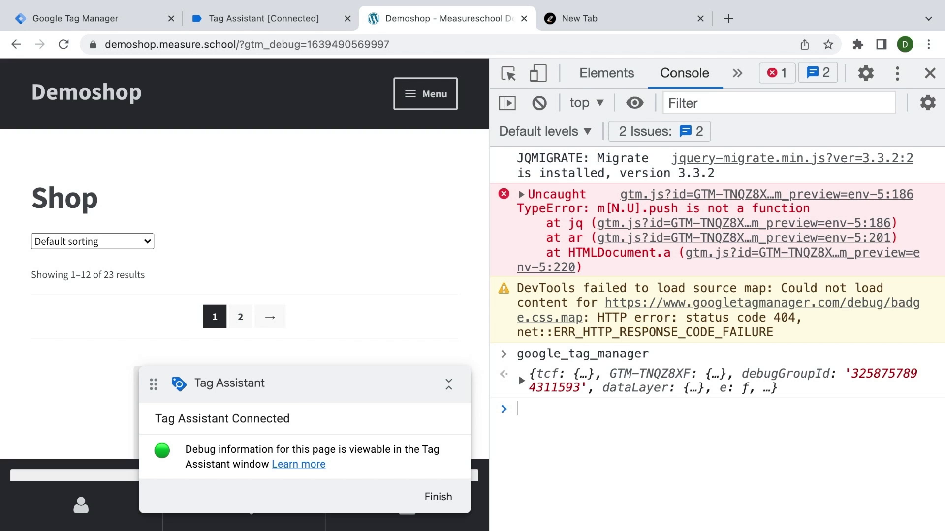
text(dataLayer)
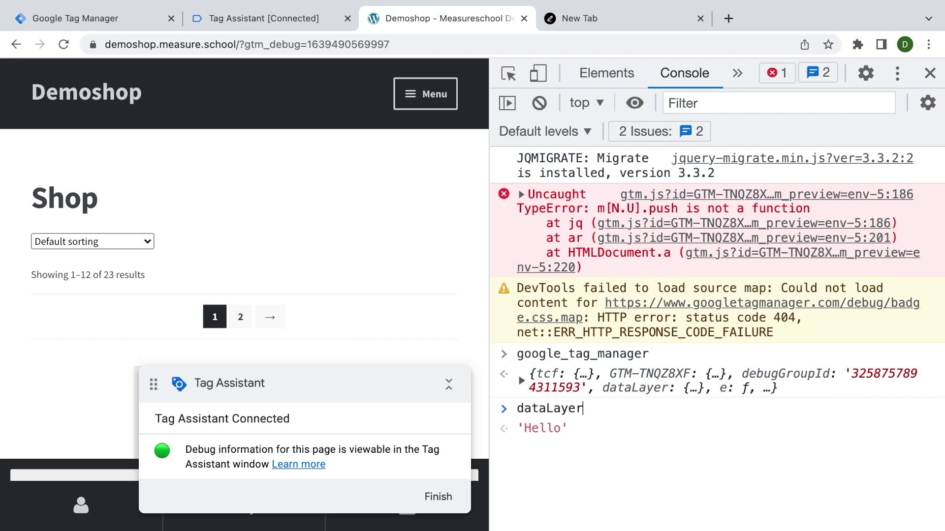
key(Return)
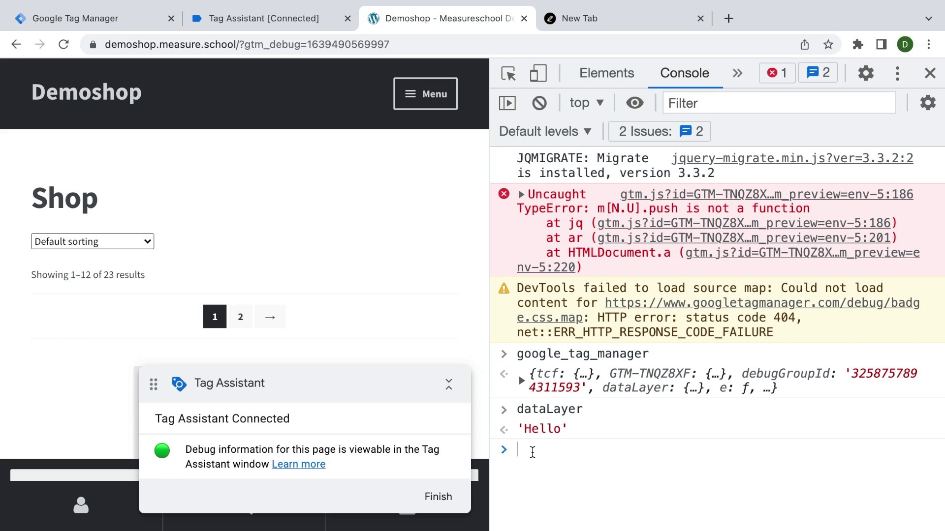
click(146, 27)
click(293, 245)
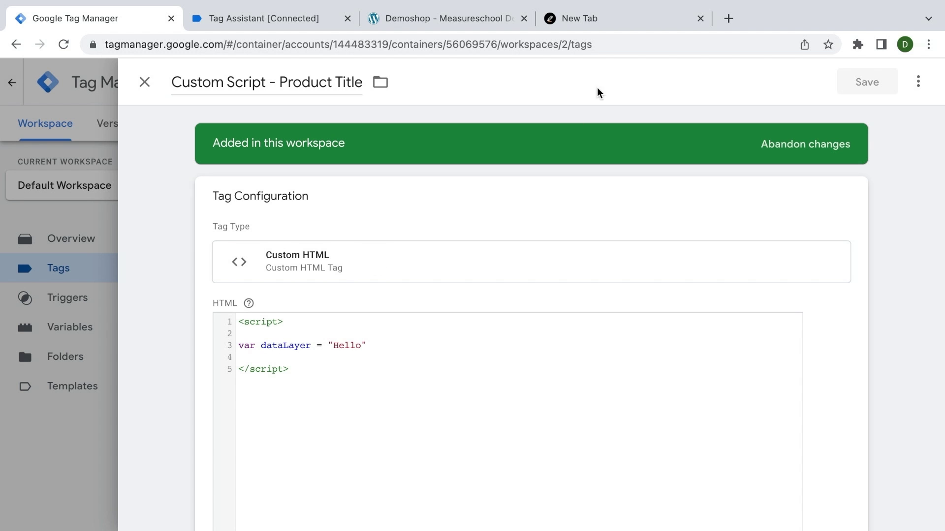
Paste the IIFE into the tag script, move var dataLayer = "Hello" inside it, and save
click(621, 30)
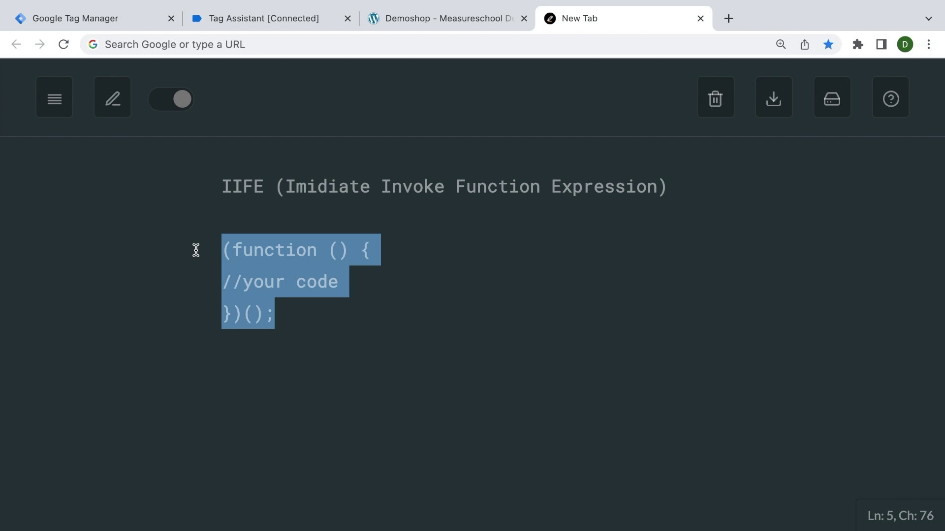
click(129, 22)
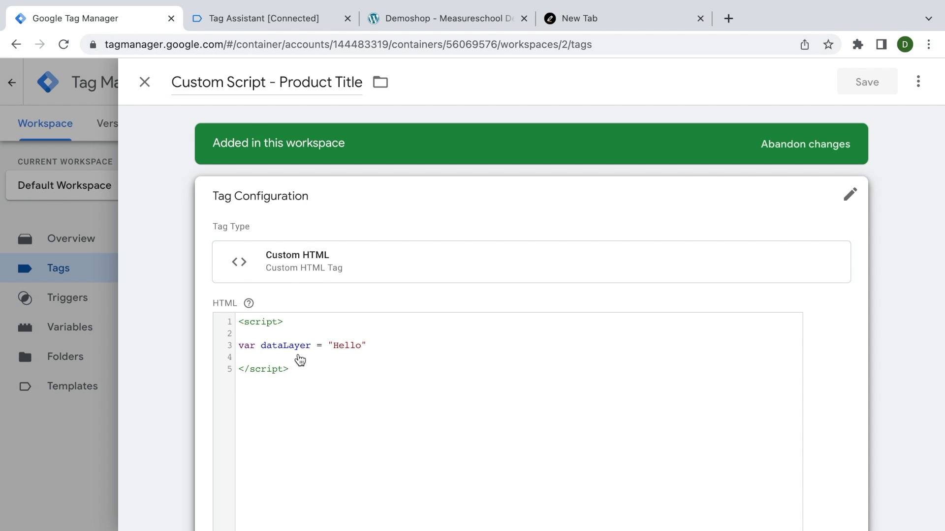
click(297, 360)
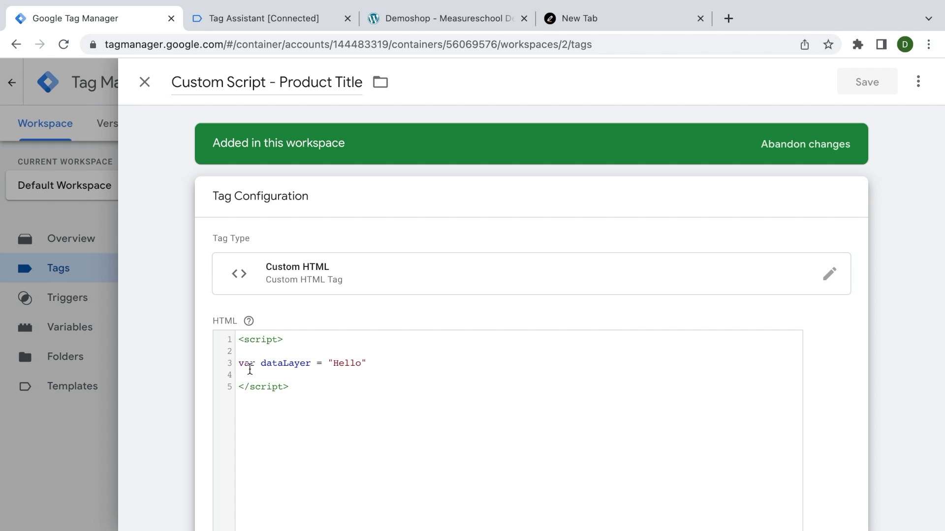
click(249, 351)
key(ctrl+v)
drag(366, 386, 202, 389)
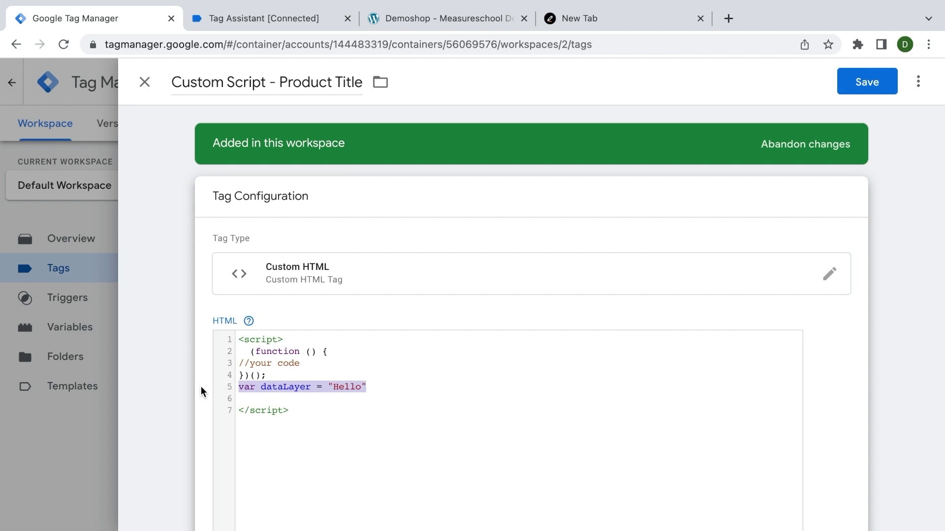
key(ctrl+x)
drag(301, 363, 209, 369)
key(ctrl+v)
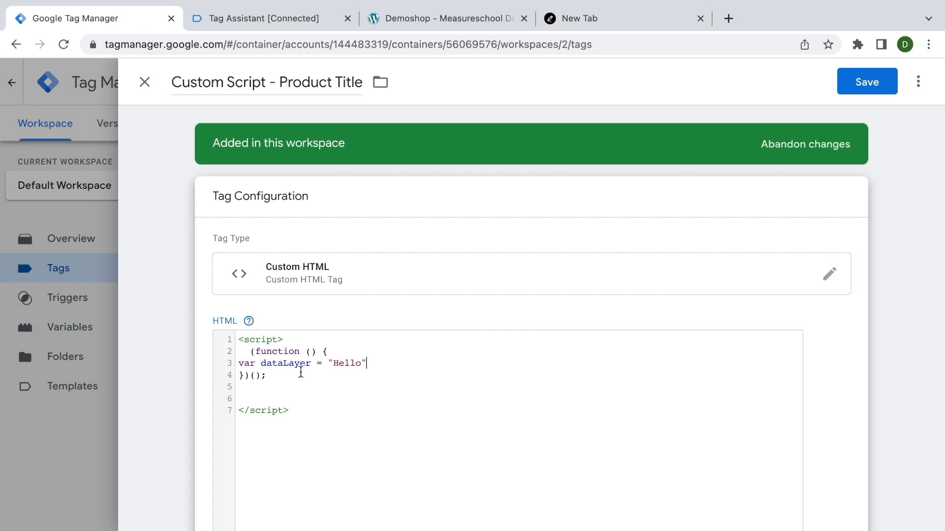
click(859, 86)
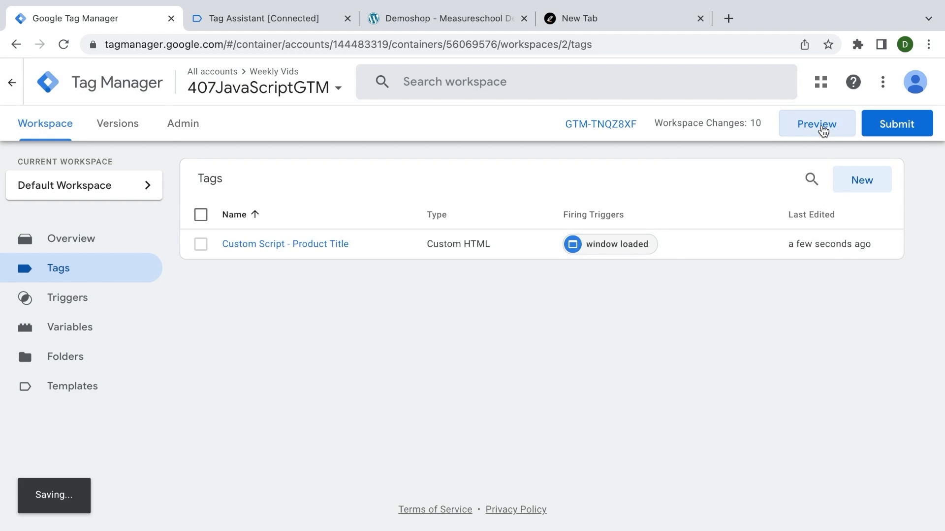
Preview the container and verify dataLayer in the Demoshop Console lists gtm.js, gtm.dom and gtm.load entries
click(817, 124)
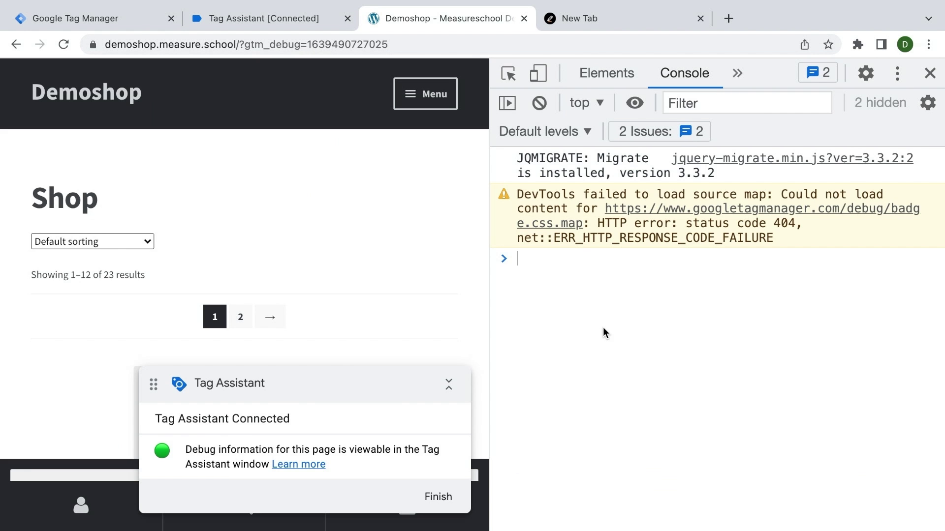
text(dataLayer)
key(Return)
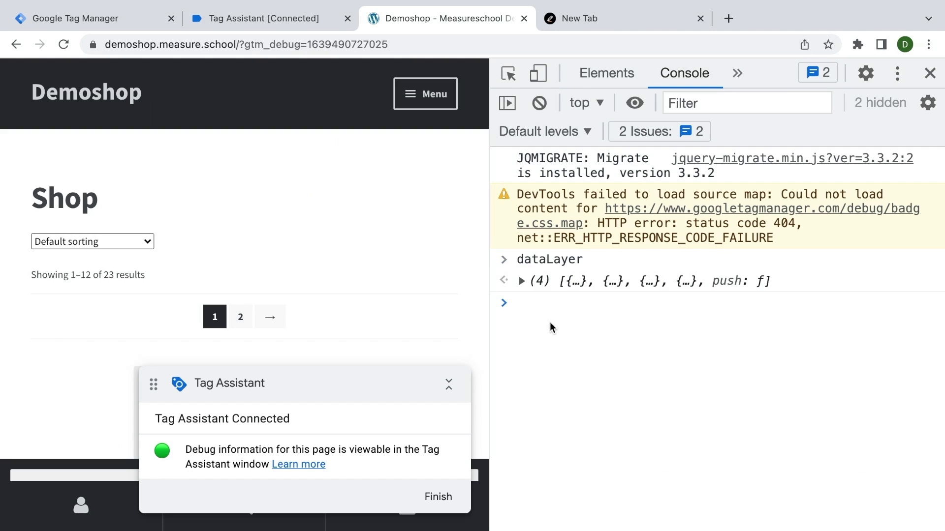
click(530, 283)
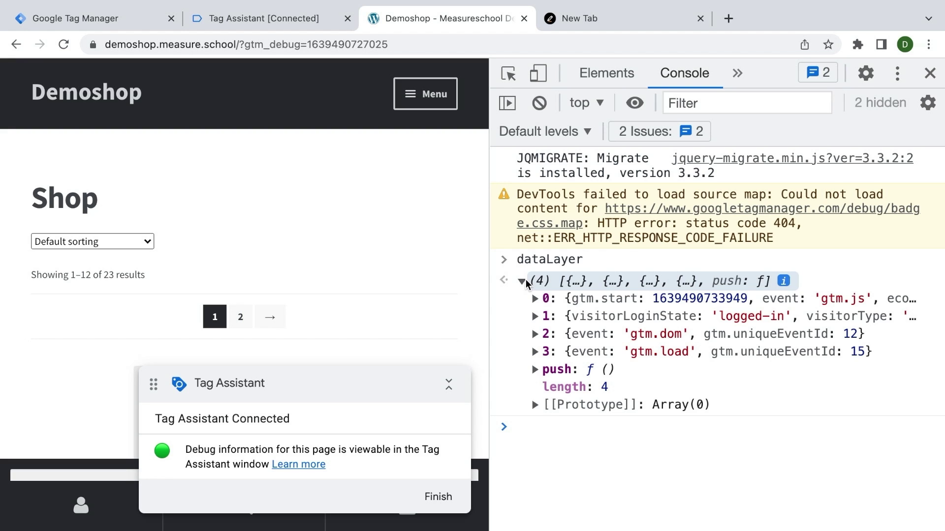
click(609, 20)
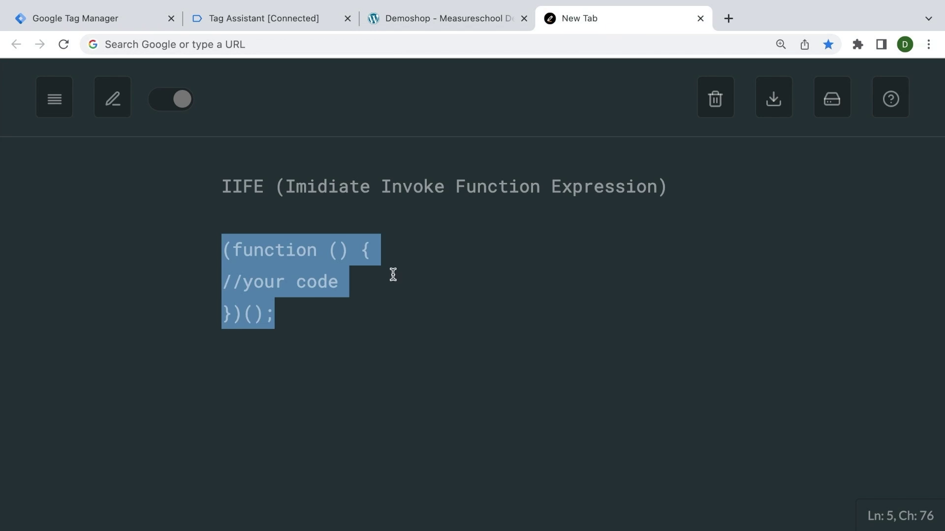
click(359, 276)
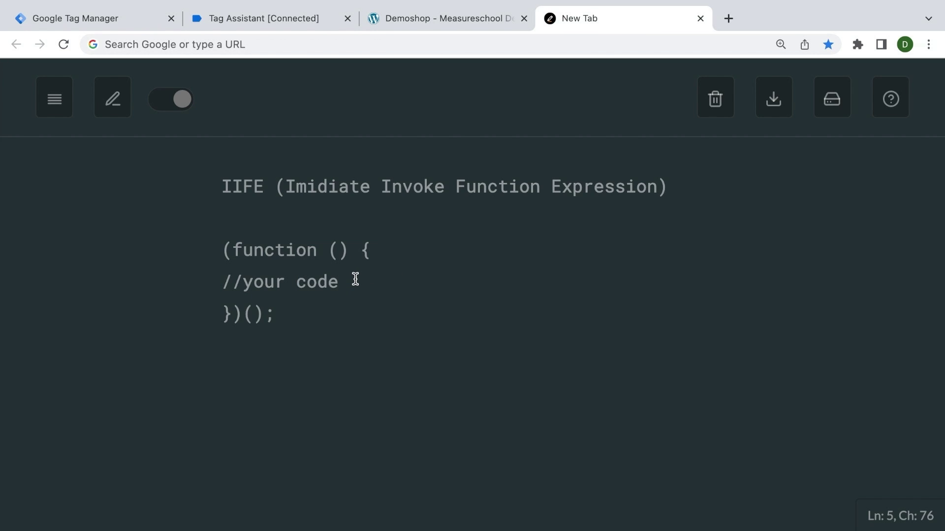